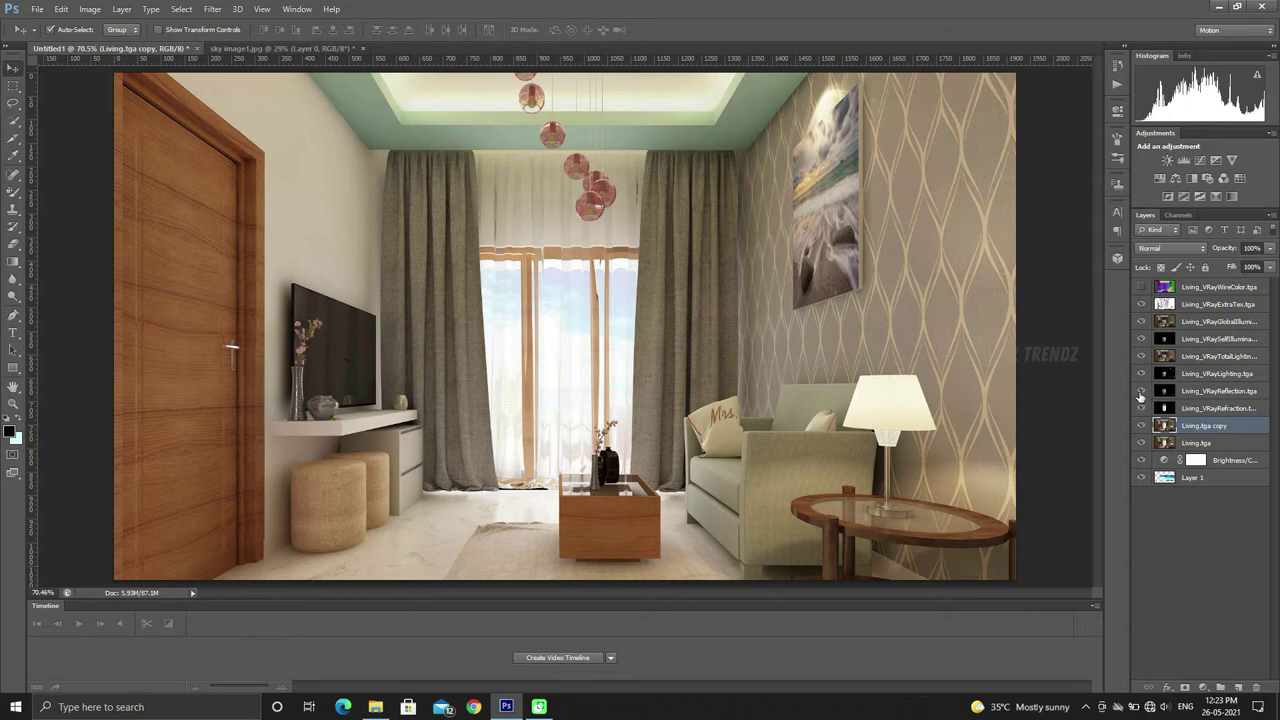
Toggle the VRayReflection and VRayLighting passes to compare, then select Living_VRayLighting with the Eraser.
{"action": "left_click", "coordinate": [1140, 393]}
{"action": "left_click", "coordinate": [1140, 393]}
{"action": "left_click", "coordinate": [1142, 374]}
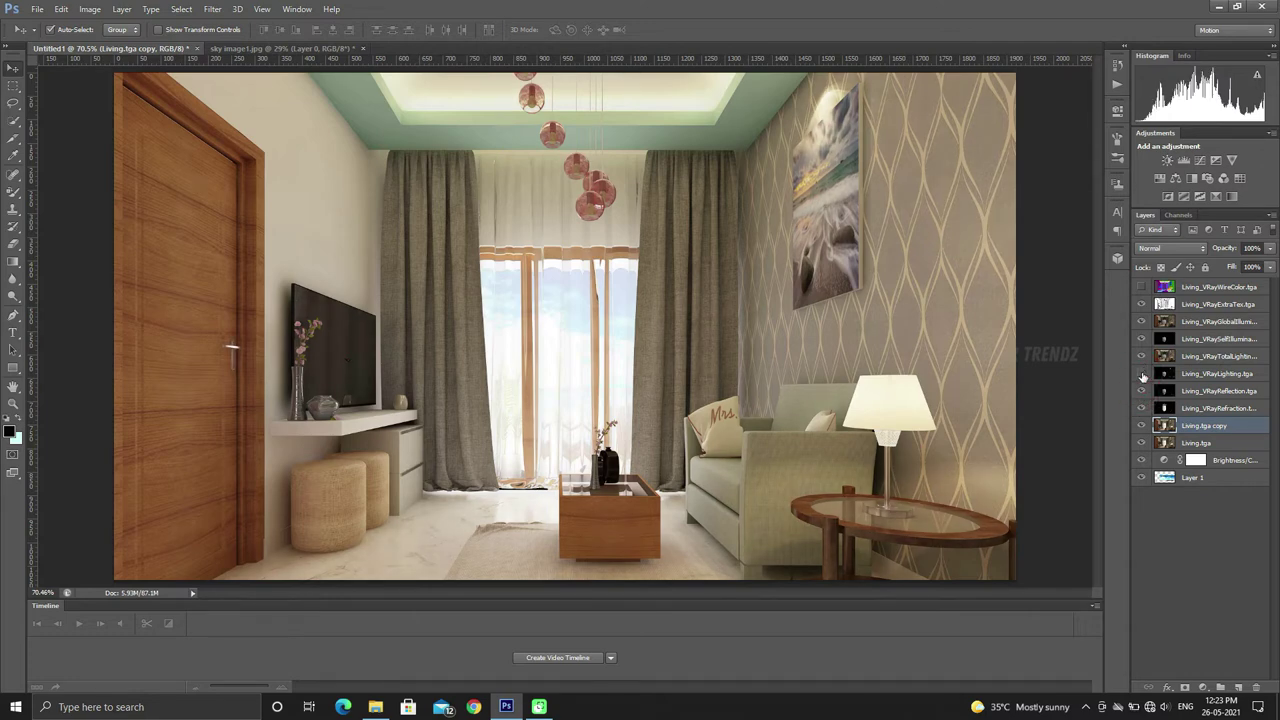
{"action": "left_click", "coordinate": [1142, 374]}
{"action": "left_click", "coordinate": [1142, 374]}
{"action": "left_click", "coordinate": [1196, 375]}
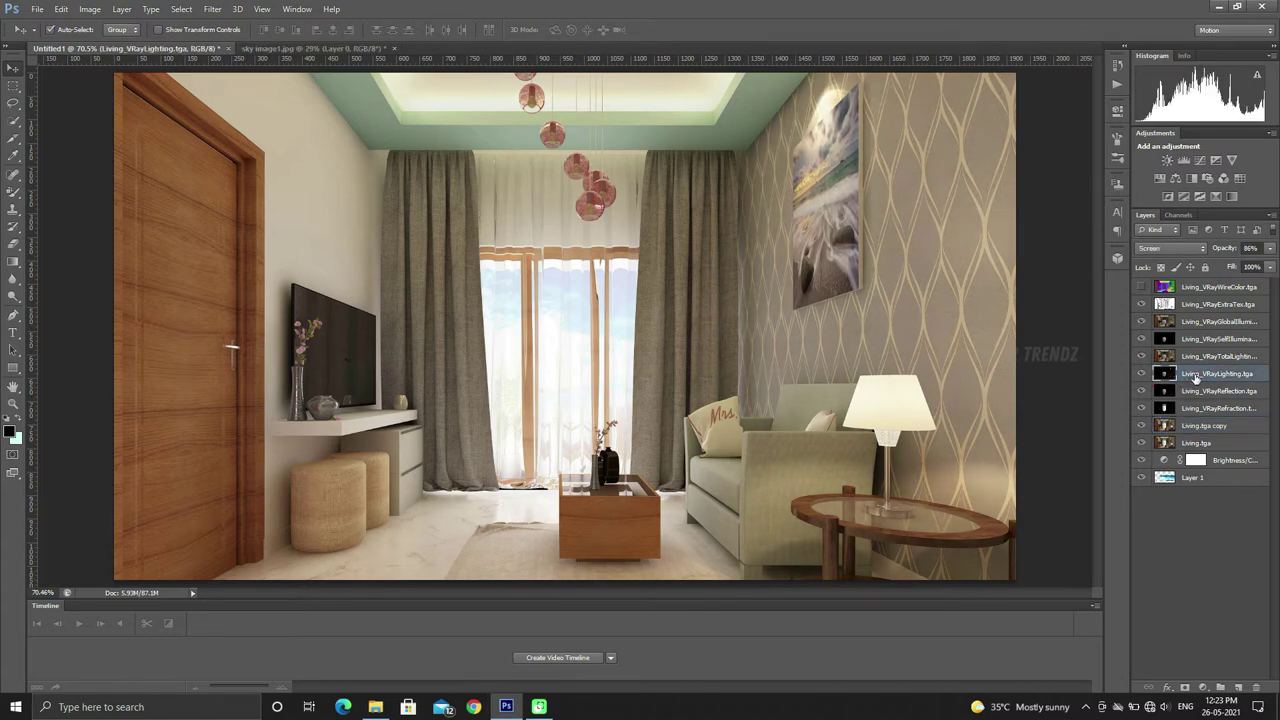
{"action": "left_click", "coordinate": [13, 261]}
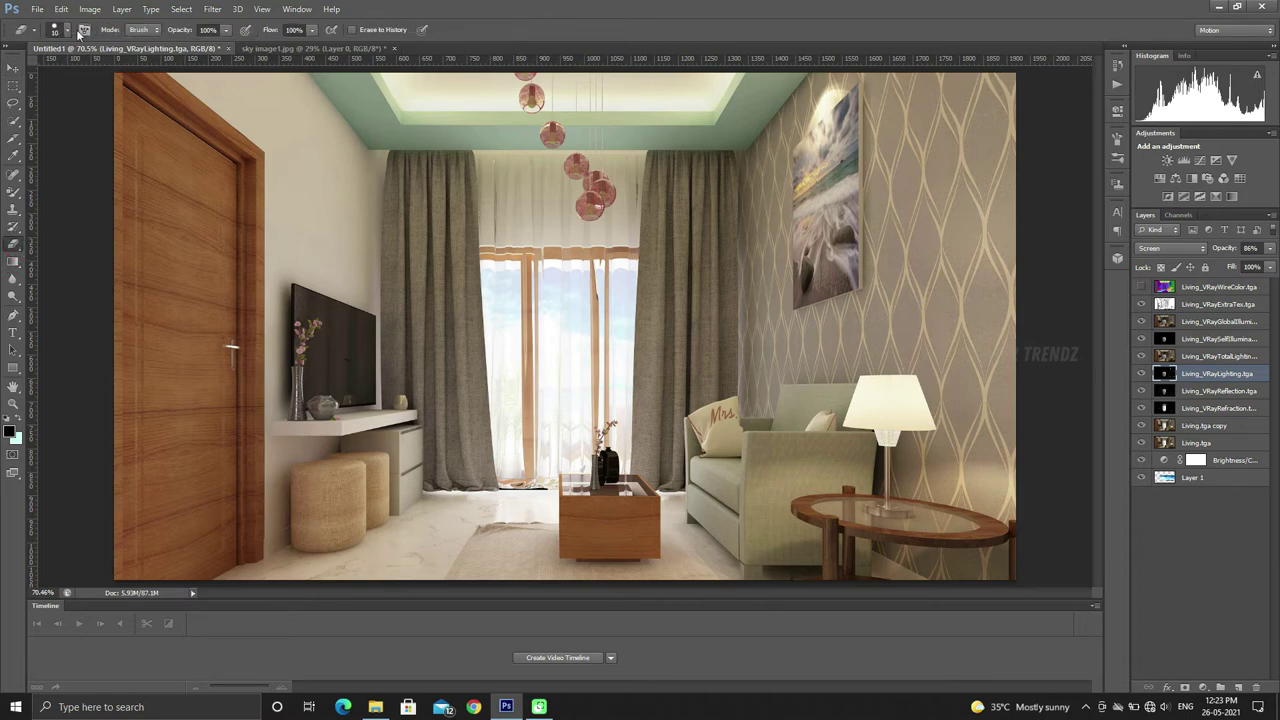
Make the eraser a large soft round brush at 0% hardness and 44% opacity, then switch to Move.
{"action": "left_click", "coordinate": [65, 32]}
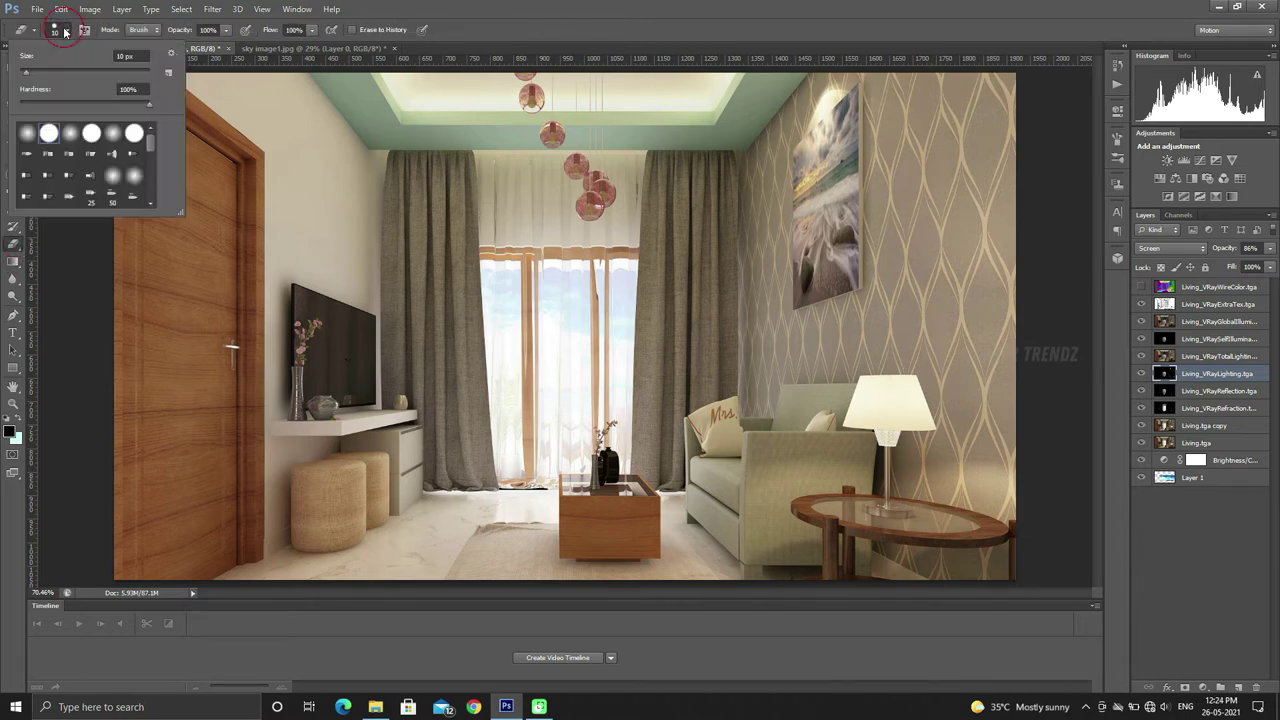
{"action": "left_click", "coordinate": [113, 135]}
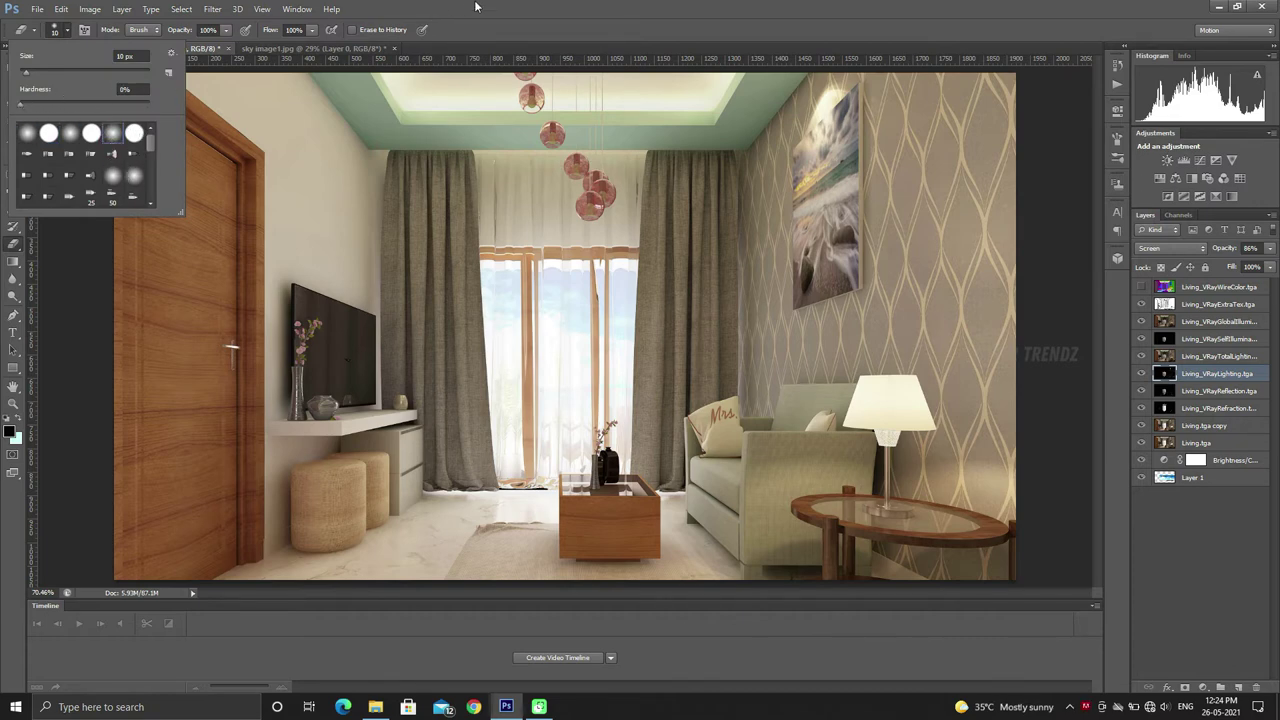
{"action": "left_click", "coordinate": [213, 52]}
{"action": "left_click", "coordinate": [225, 31]}
{"action": "left_click_drag", "start_coordinate": [220, 47], "coordinate": [189, 64]}
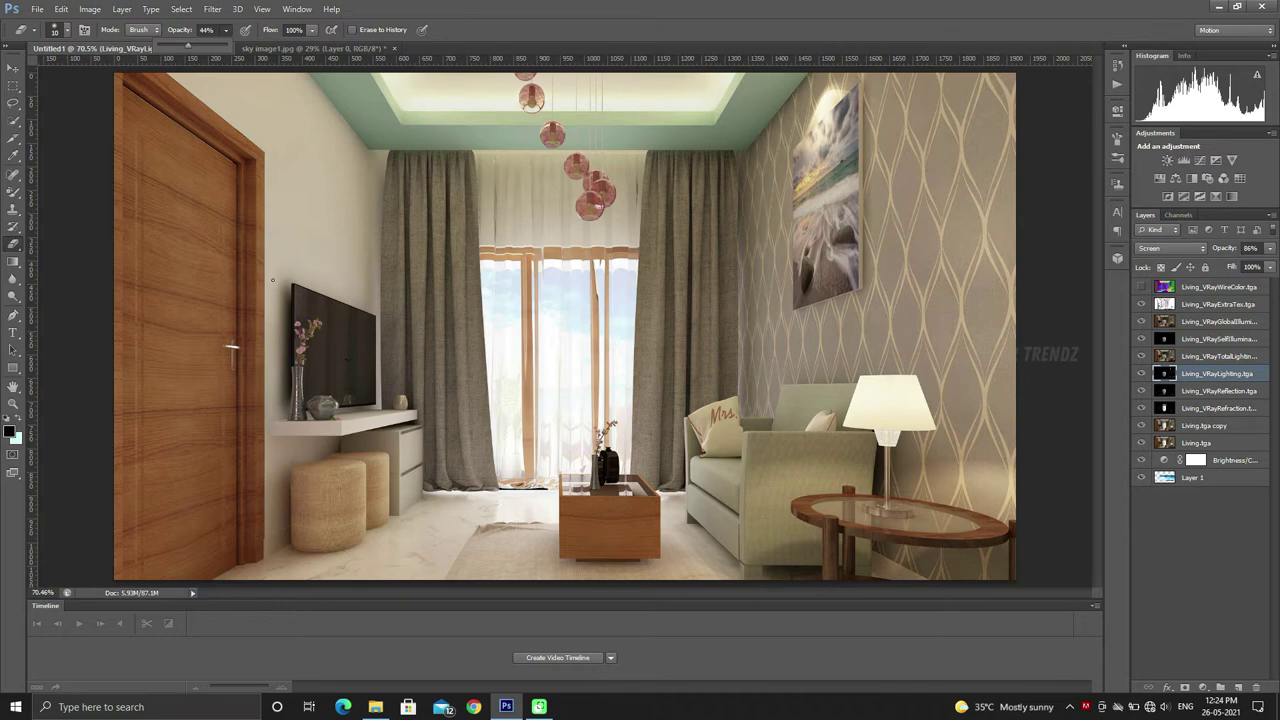
{"action": "key", "text": "bracketright"}
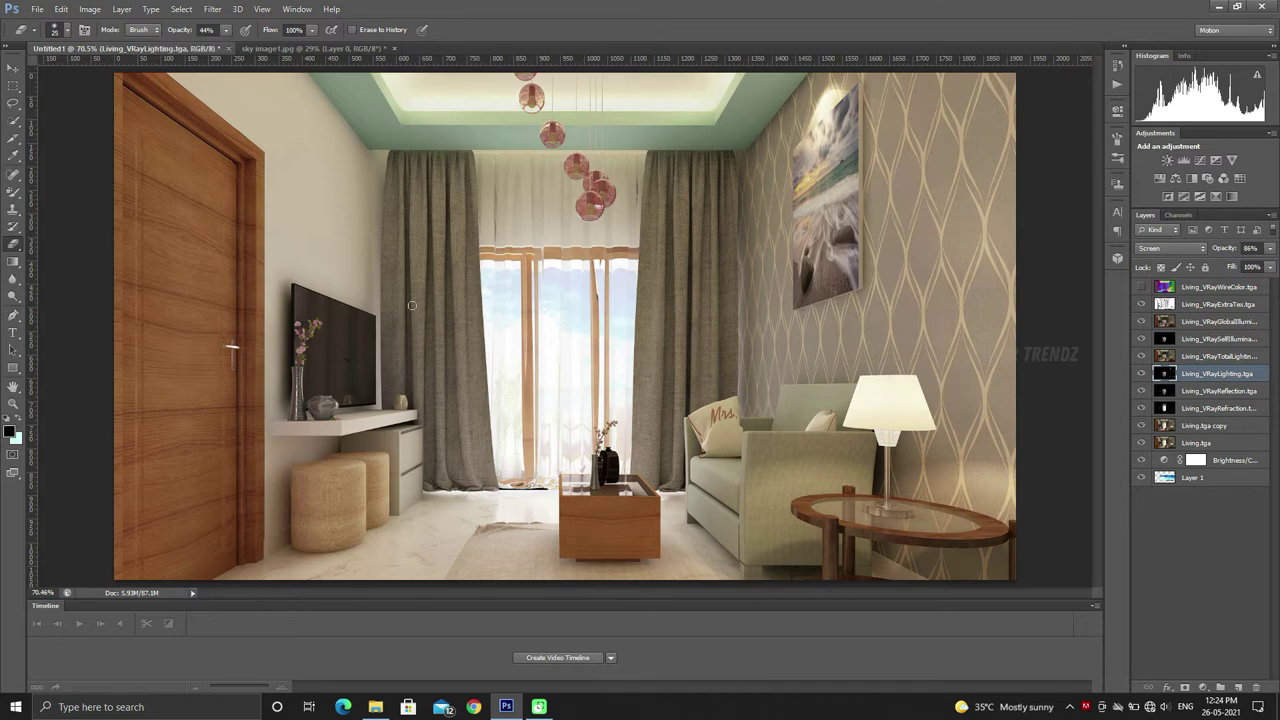
{"action": "key", "text": "bracketright"}
{"action": "key", "text": "bracketright"}
{"action": "key", "text": "bracketright"}
{"action": "key", "text": "bracketright"}
{"action": "key", "text": "bracketright"}
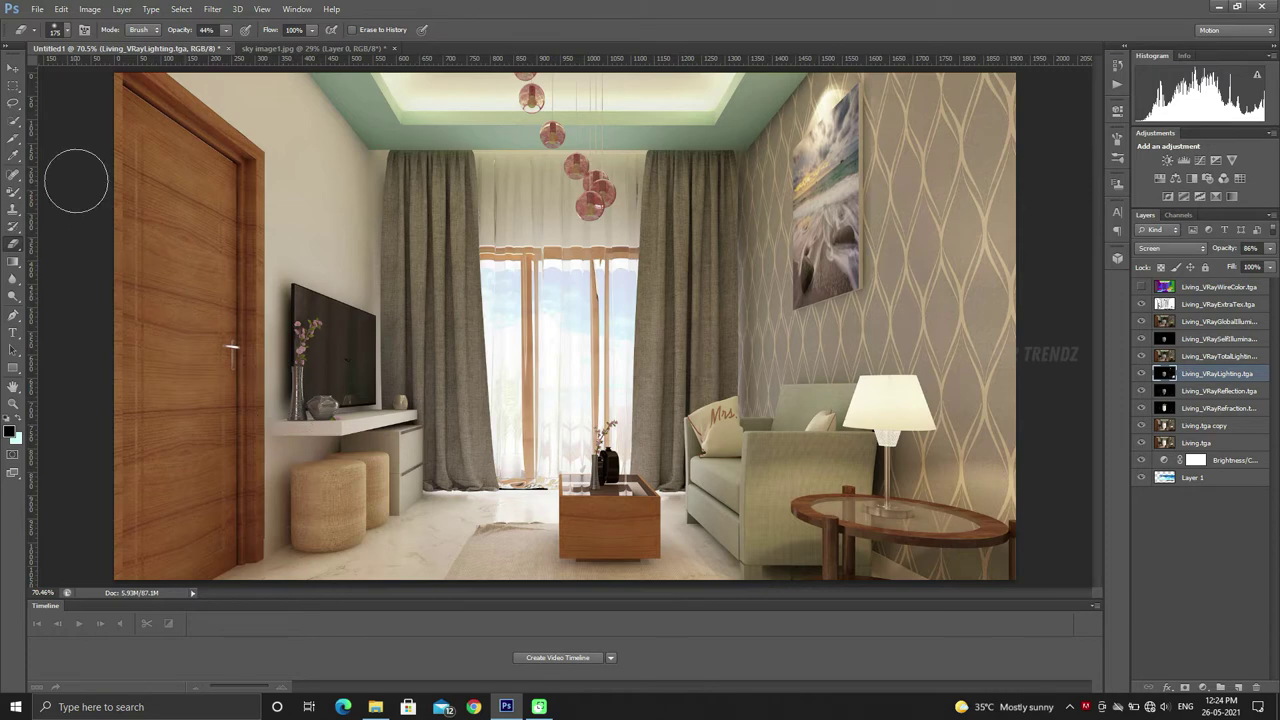
{"action": "left_click", "coordinate": [13, 67]}
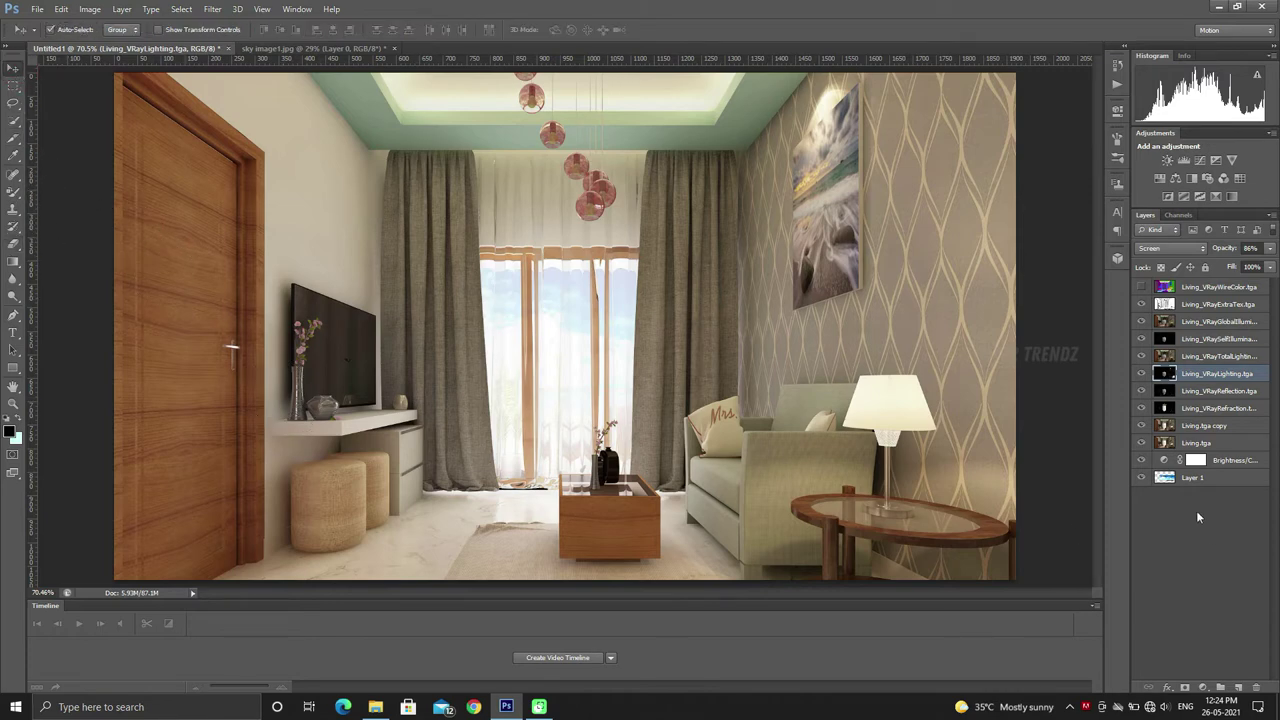
{"action": "left_click", "coordinate": [1198, 443]}
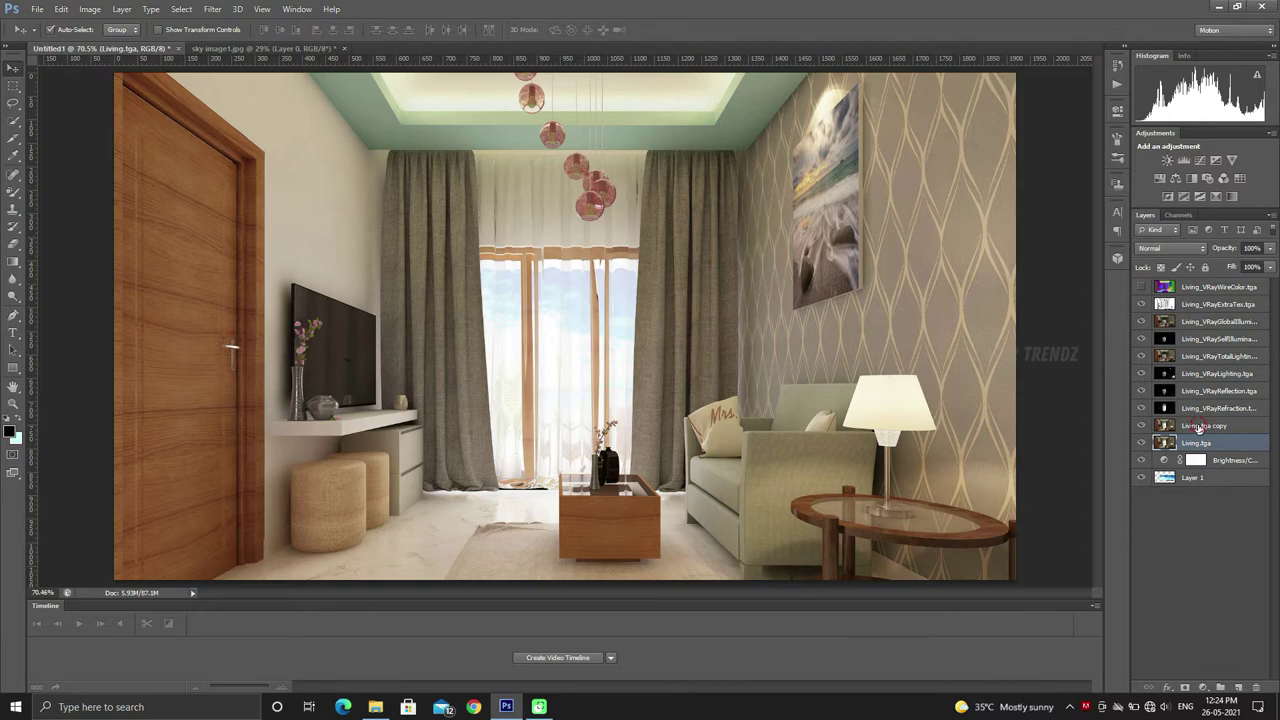
{"action": "left_click", "coordinate": [1199, 427]}
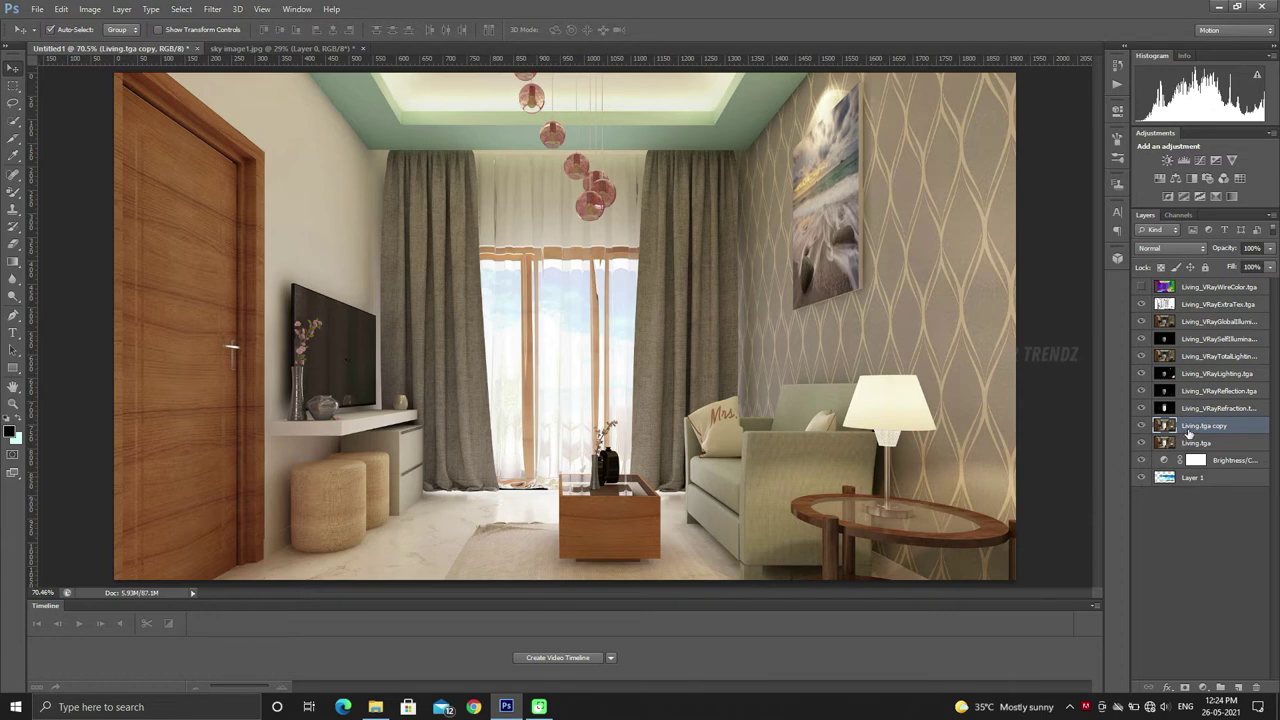
{"action": "left_click_drag", "start_coordinate": [1188, 432], "coordinate": [1180, 303]}
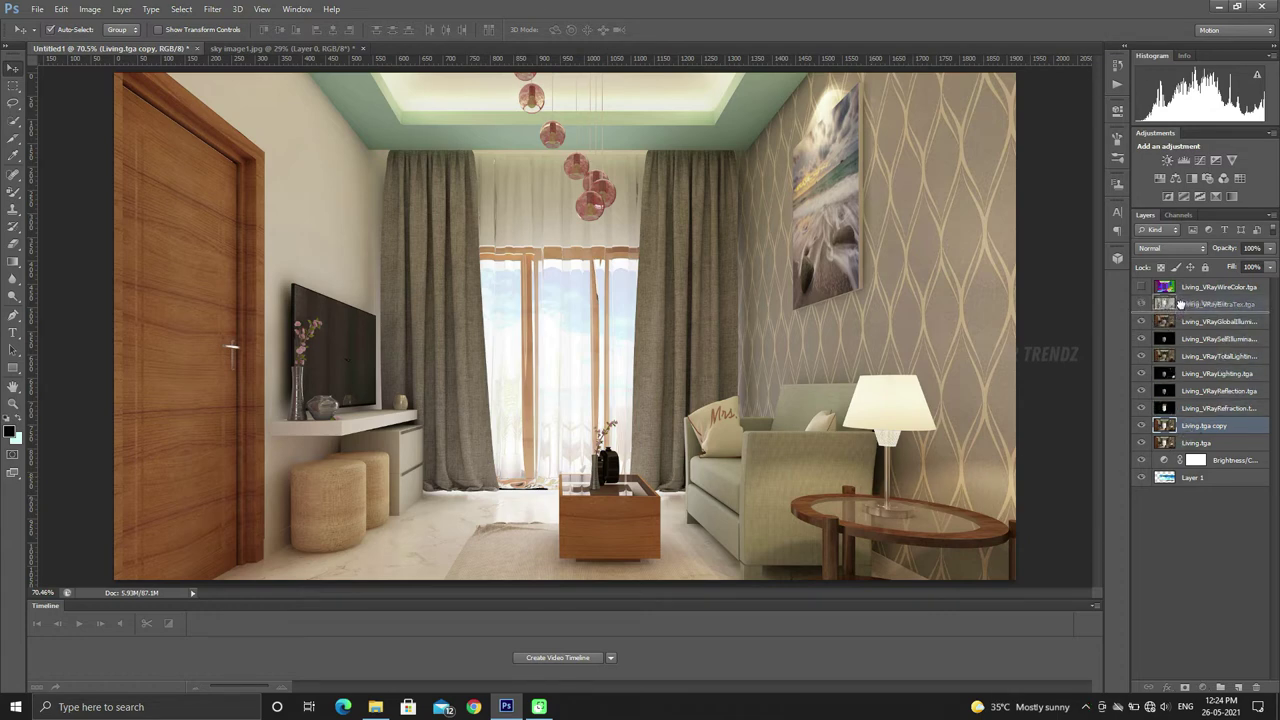
{"action": "left_click_drag", "start_coordinate": [1180, 303], "coordinate": [1180, 305]}
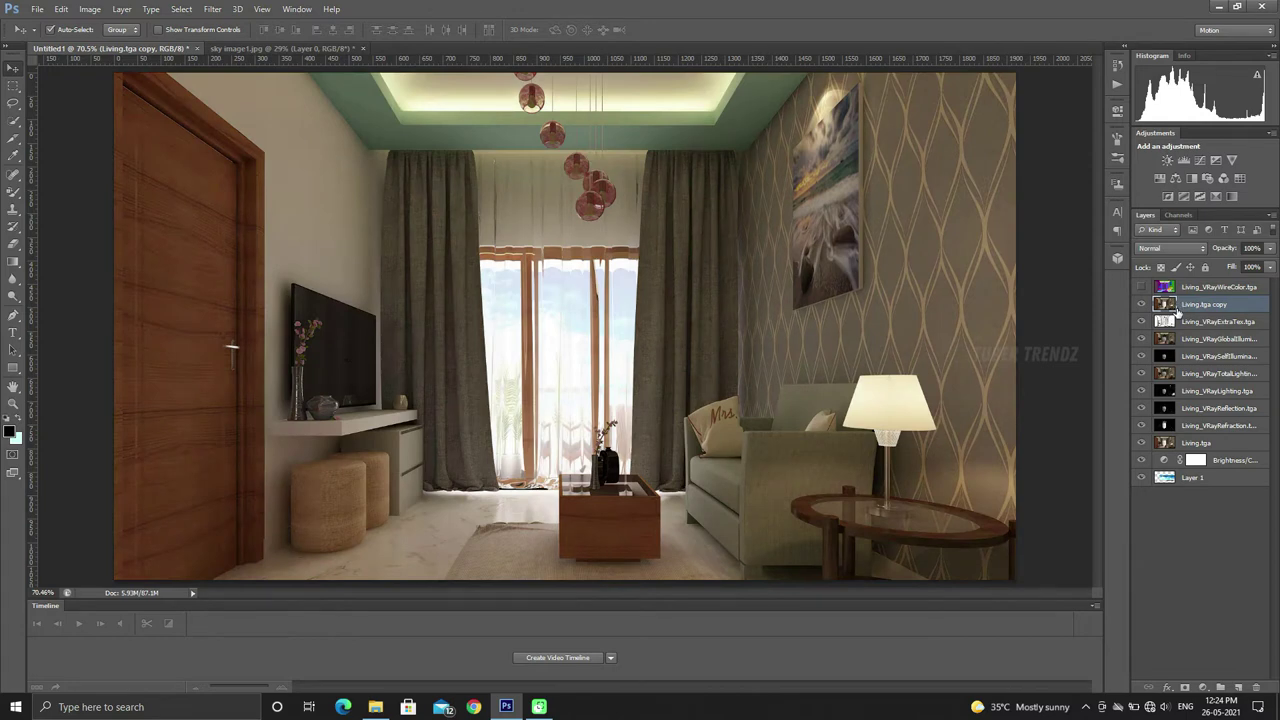
{"action": "key", "text": "ctrl+z"}
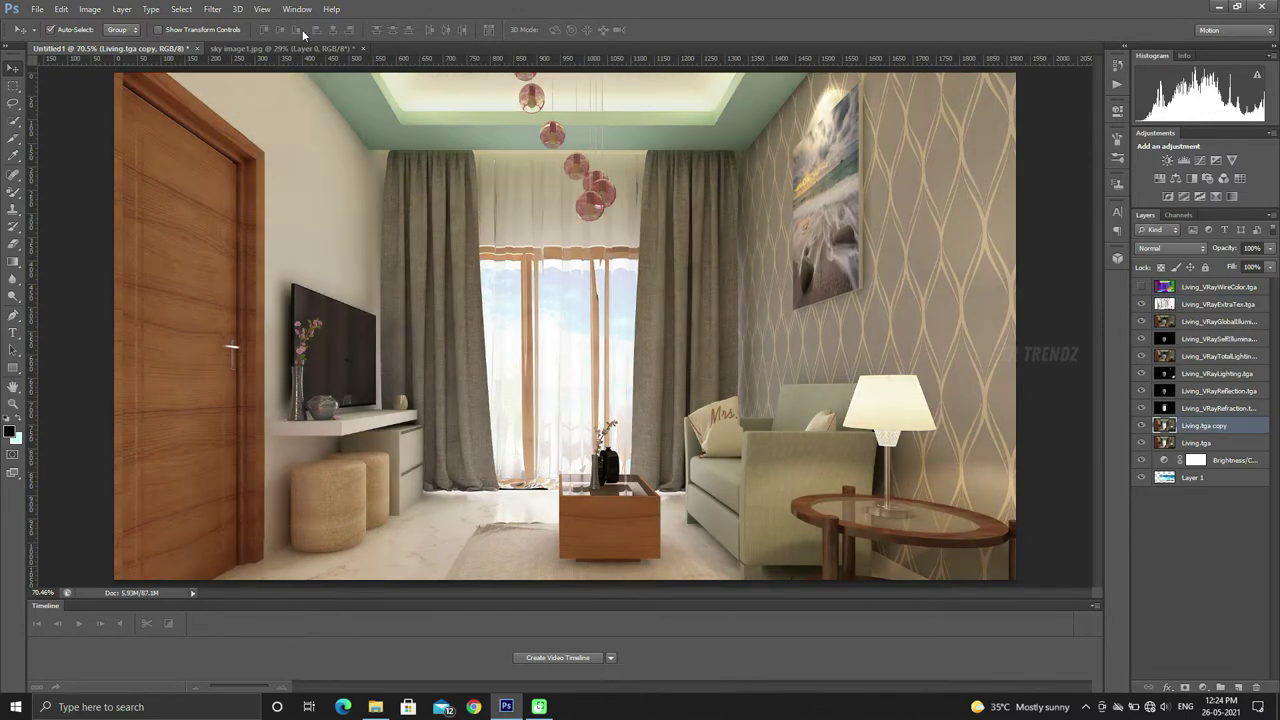
{"action": "left_click", "coordinate": [212, 9]}
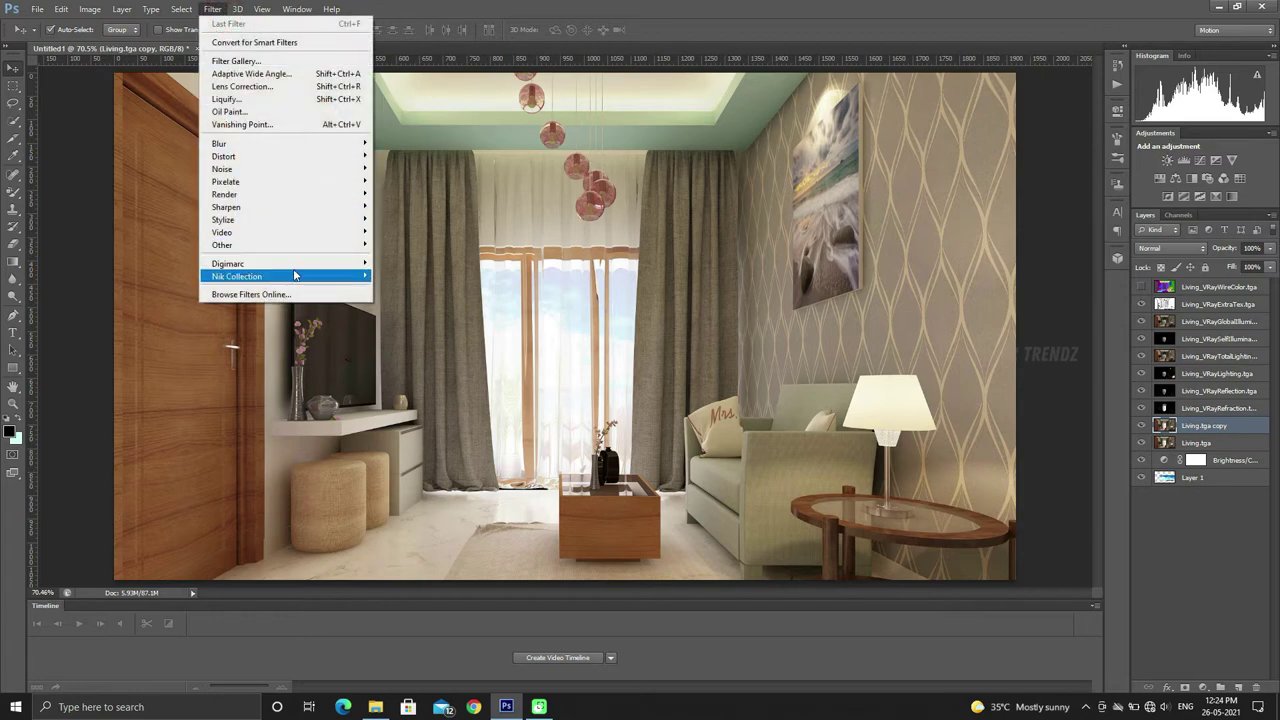
Launch Color Efex Pro 4 on the layer and compare single, split and side-by-side previews.
{"action": "mouse_move", "coordinate": [237, 276]}
{"action": "left_click", "coordinate": [402, 277]}
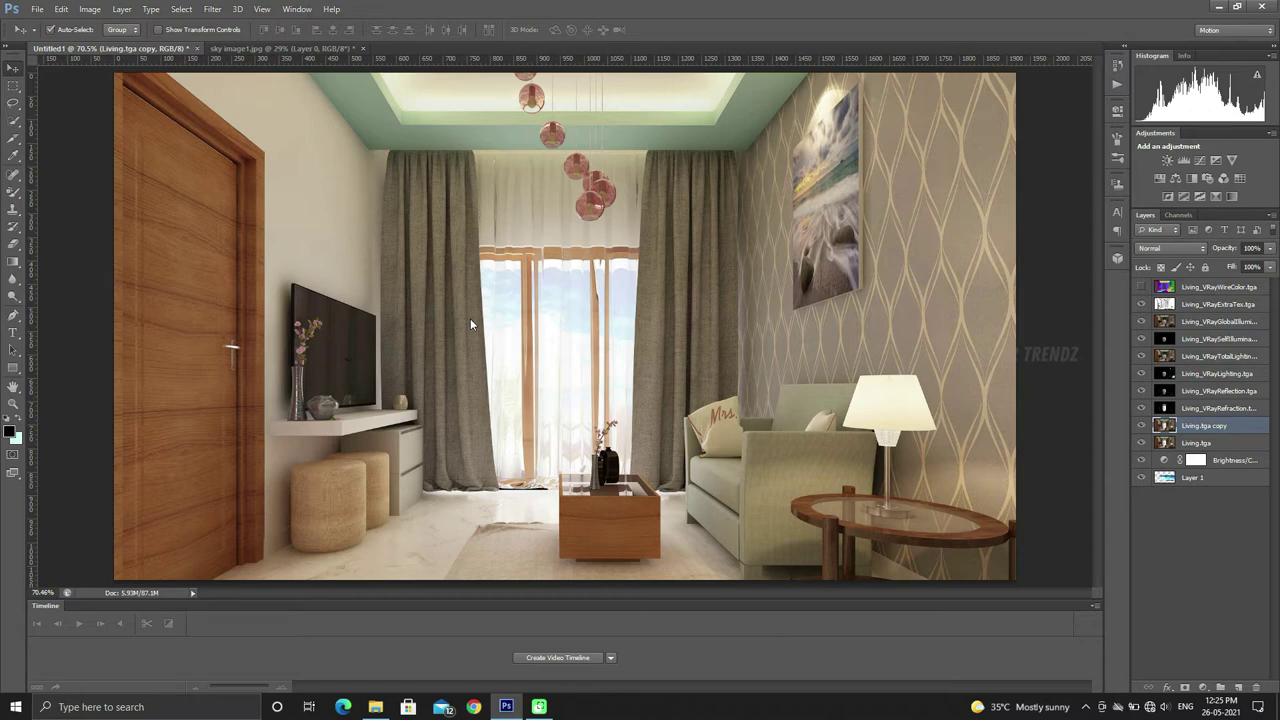
{"action": "key", "text": "space"}
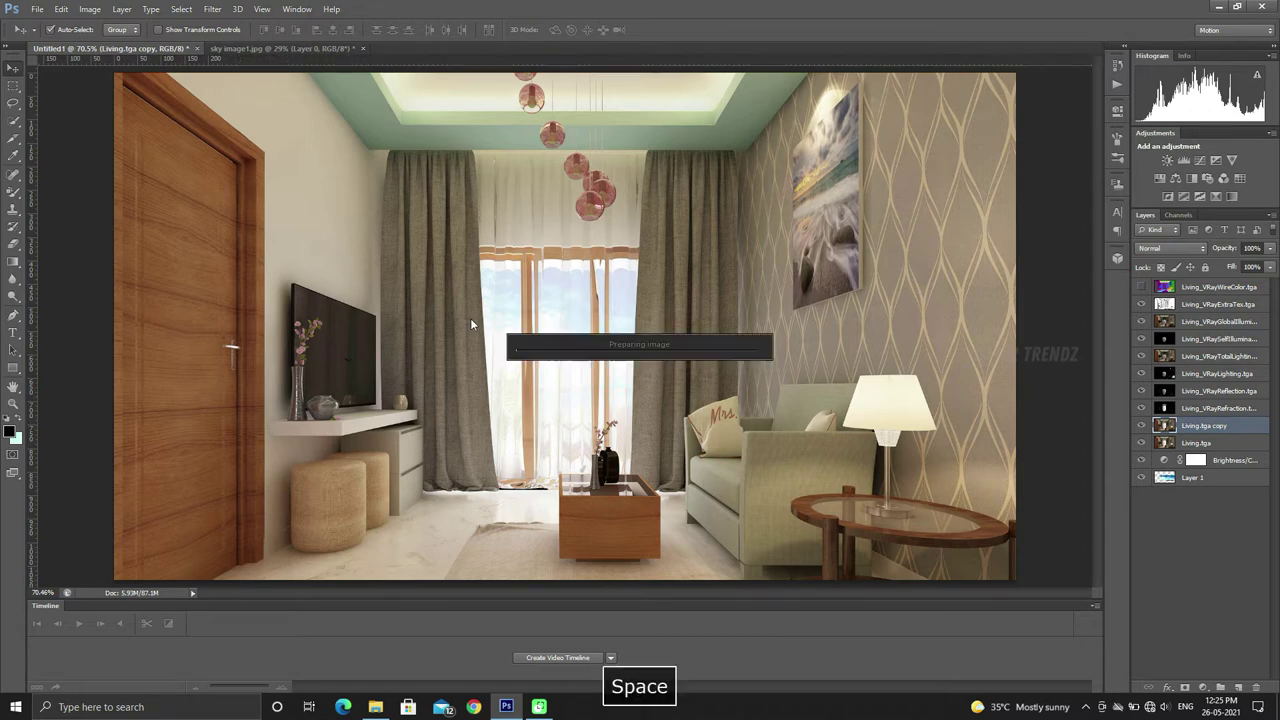
{"action": "key", "text": "space"}
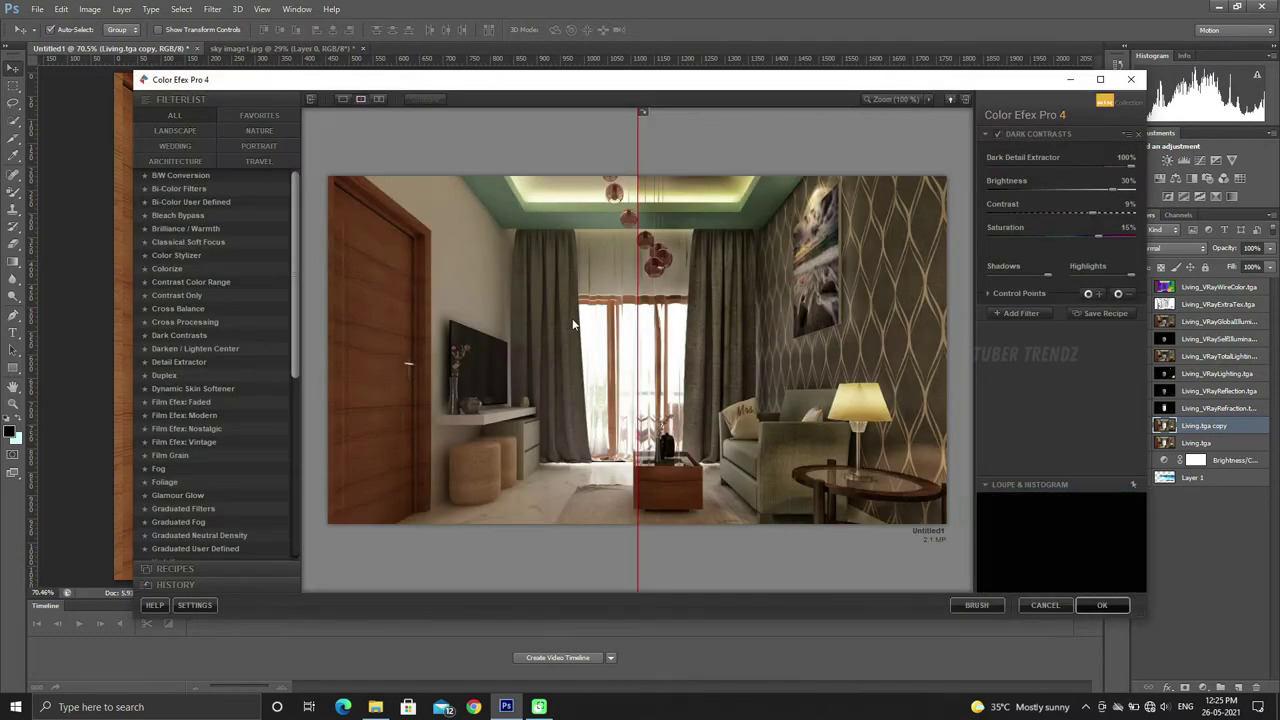
{"action": "left_click", "coordinate": [342, 98]}
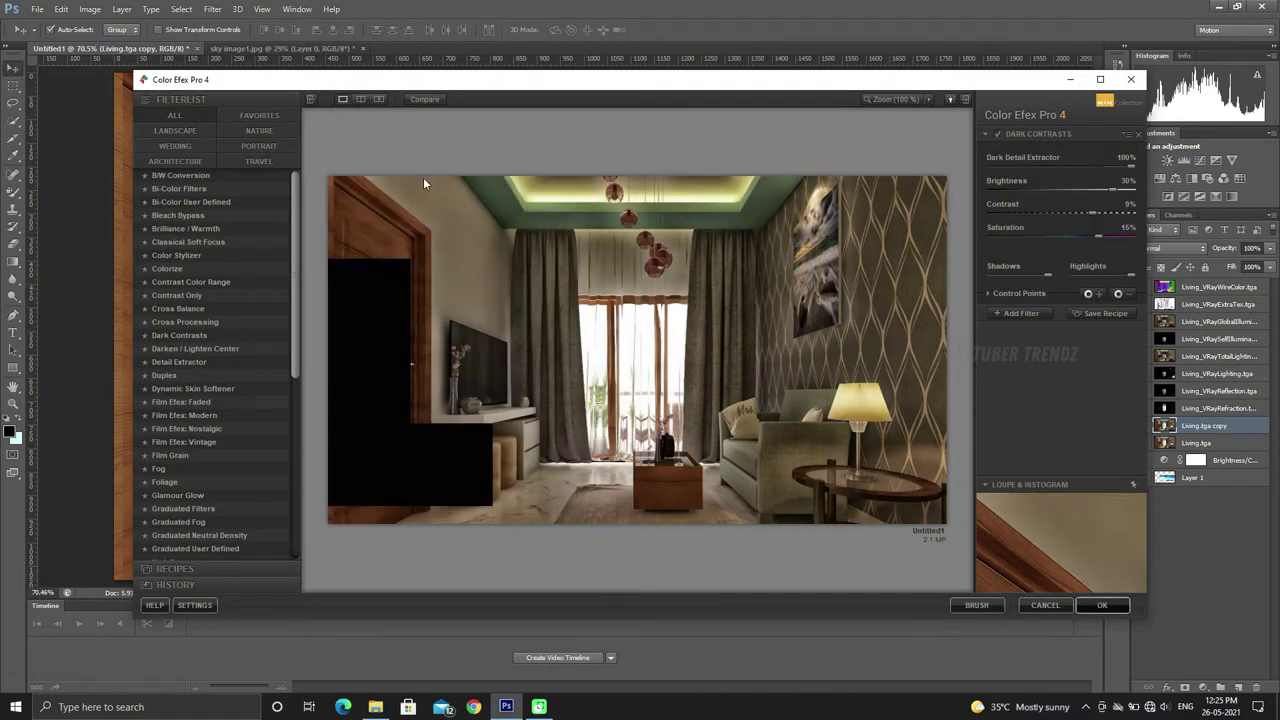
{"action": "left_click", "coordinate": [361, 99]}
{"action": "left_click", "coordinate": [377, 99]}
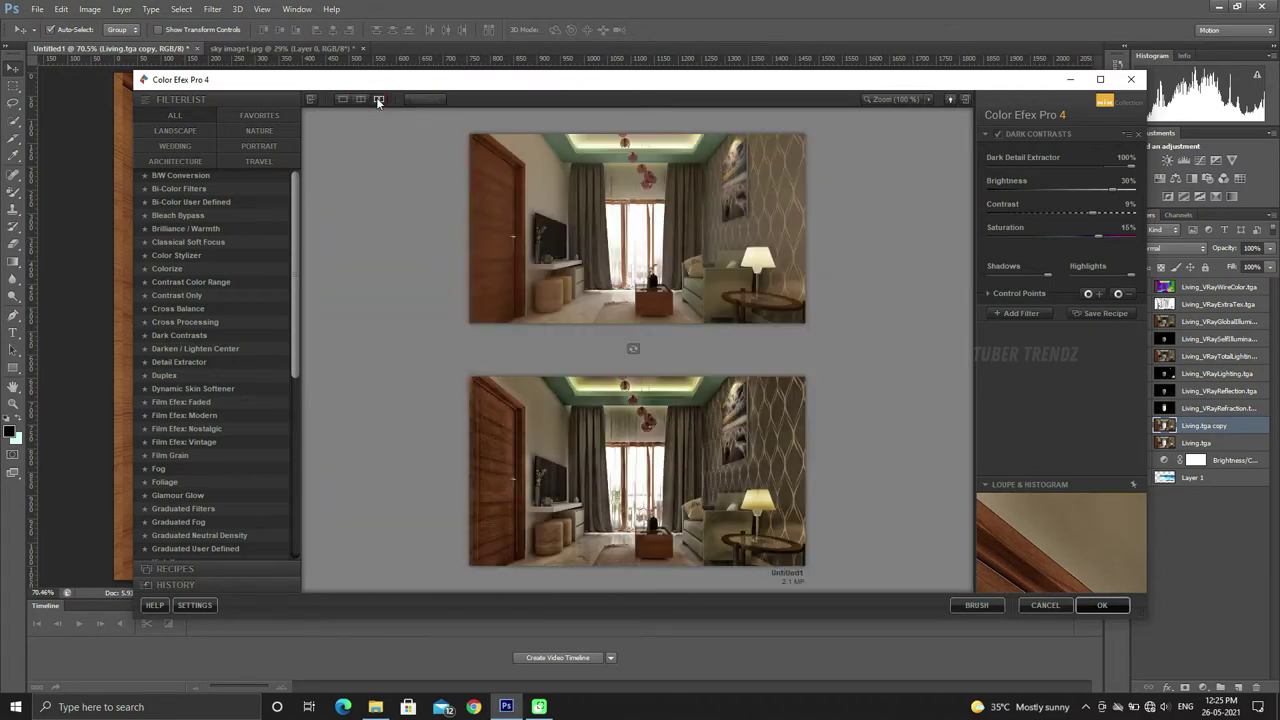
{"action": "left_click", "coordinate": [361, 99]}
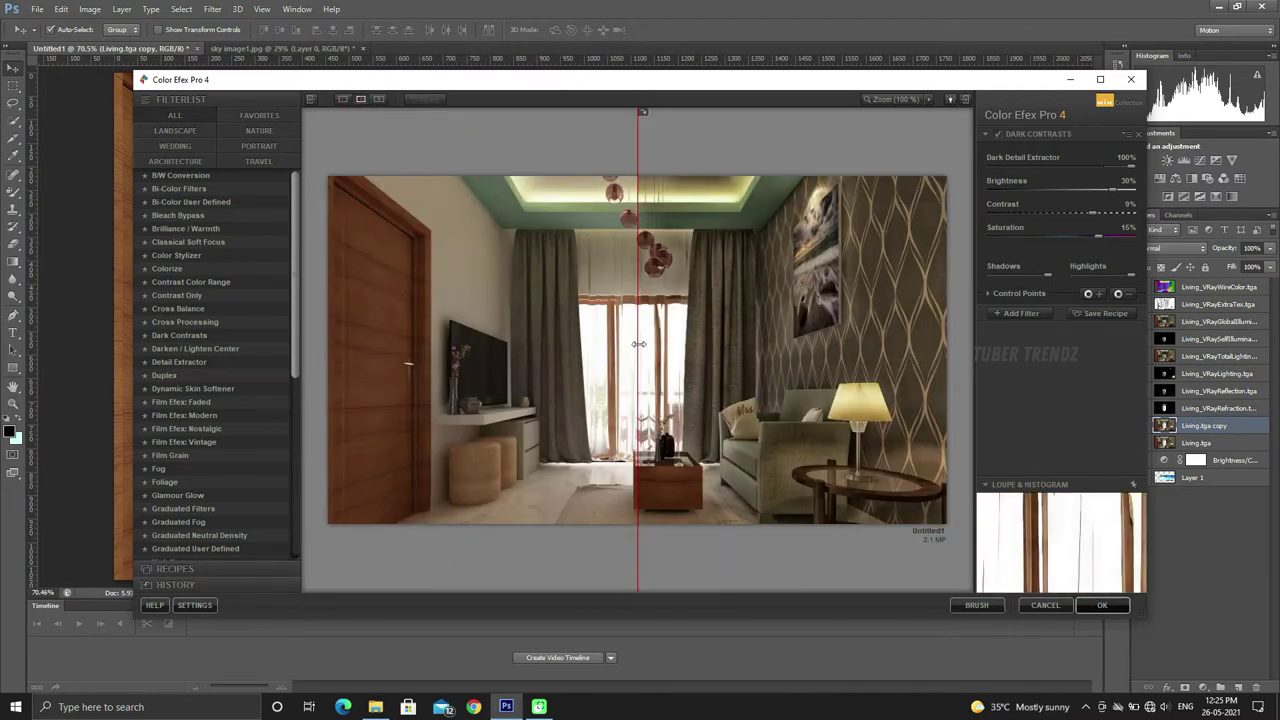
{"action": "mouse_move", "coordinate": [636, 340]}
{"action": "left_mouse_down"}
{"action": "mouse_move", "coordinate": [840, 356]}
{"action": "mouse_move", "coordinate": [612, 360]}
{"action": "left_mouse_up"}
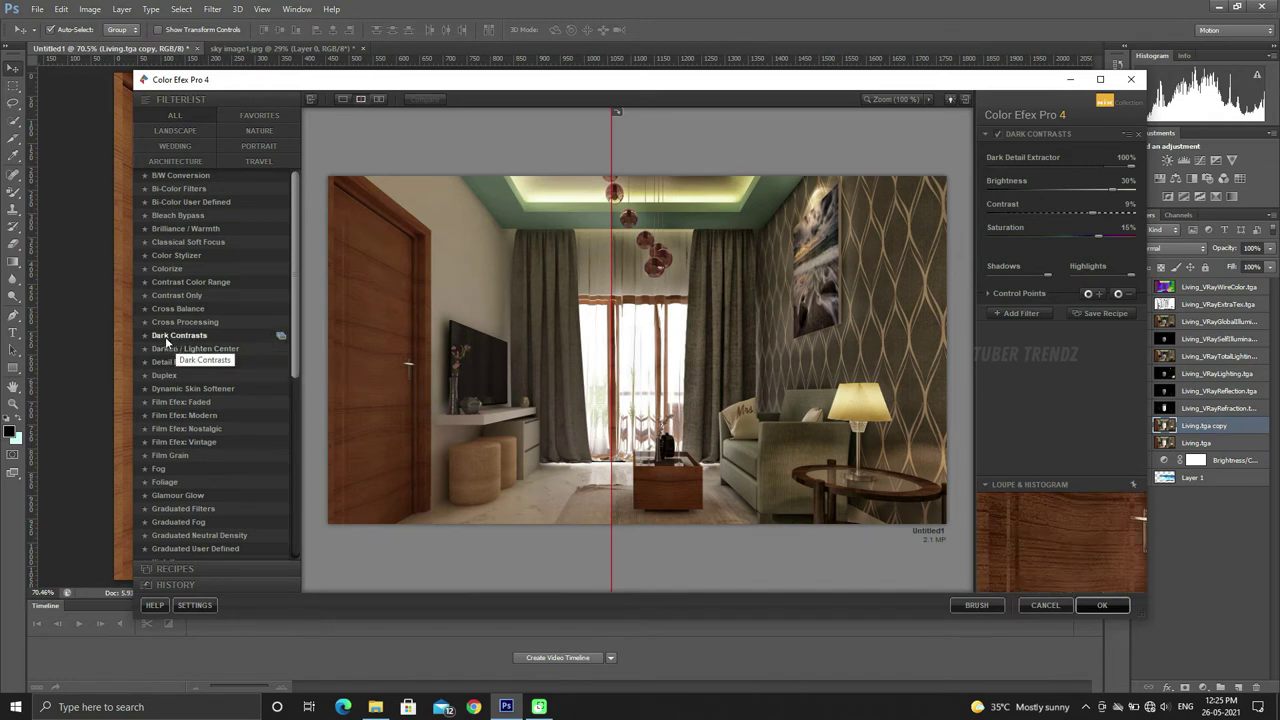
Apply the Cross Balance '03 - Warm' preset to Living.tga copy.
{"action": "left_click", "coordinate": [280, 311]}
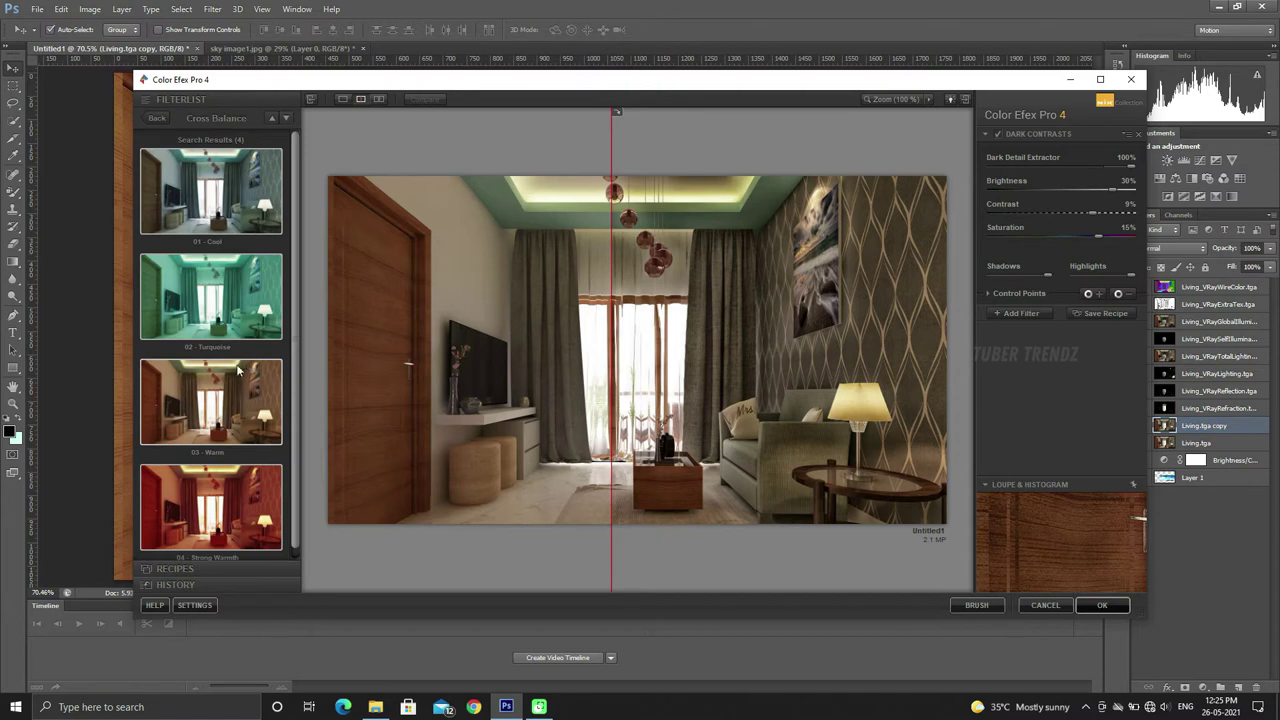
{"action": "left_click", "coordinate": [220, 400]}
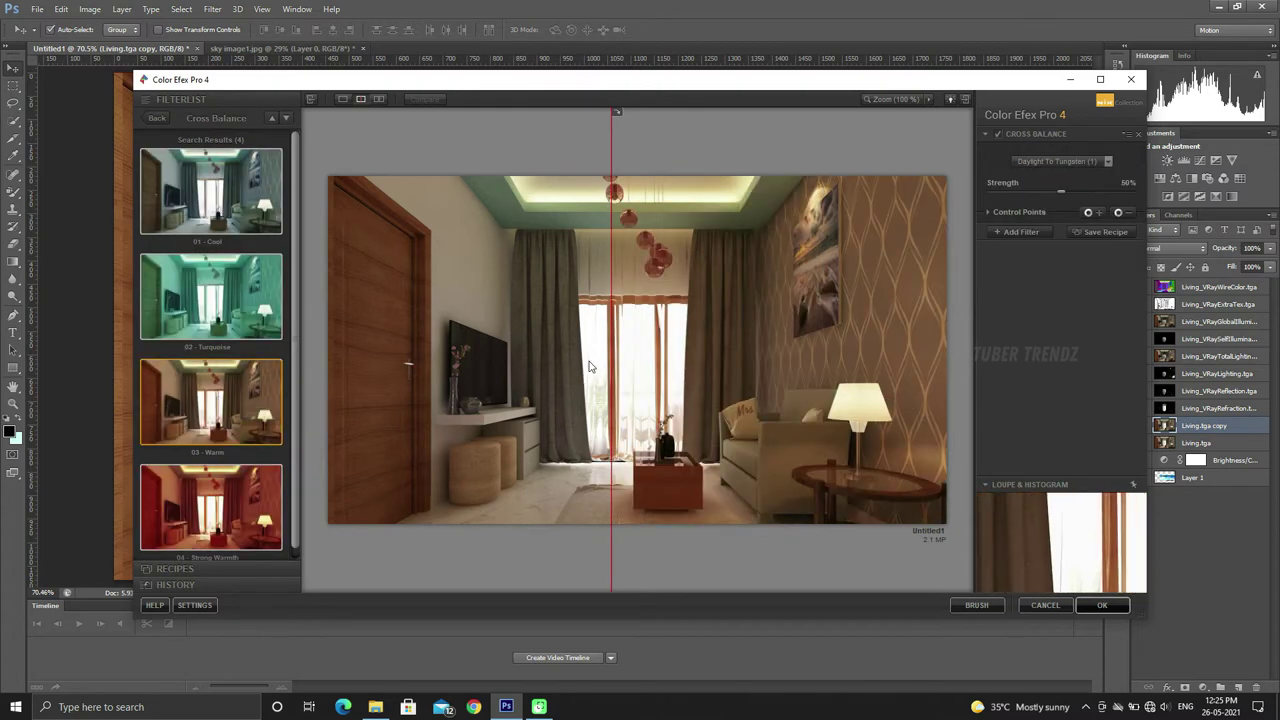
{"action": "mouse_move", "coordinate": [605, 352]}
{"action": "left_mouse_down"}
{"action": "mouse_move", "coordinate": [665, 390]}
{"action": "mouse_move", "coordinate": [378, 460]}
{"action": "mouse_move", "coordinate": [654, 440]}
{"action": "left_mouse_up"}
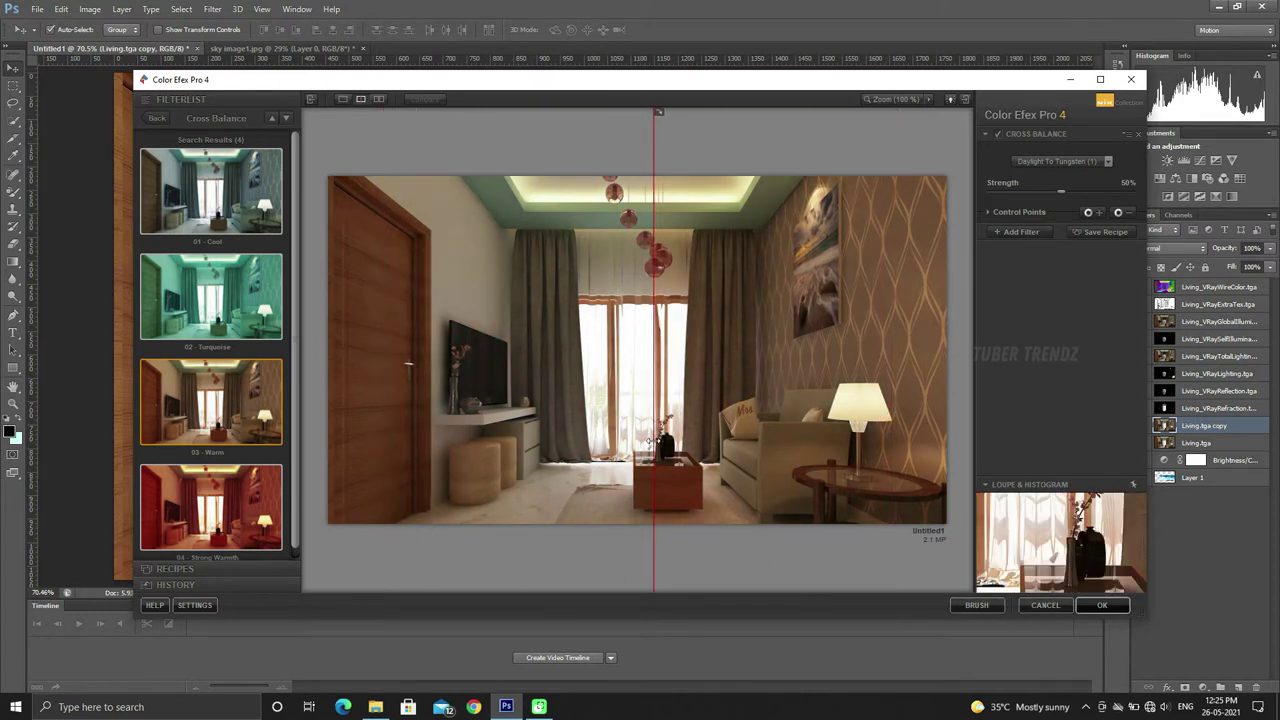
{"action": "left_click", "coordinate": [1103, 606]}
{"action": "key", "text": "space"}
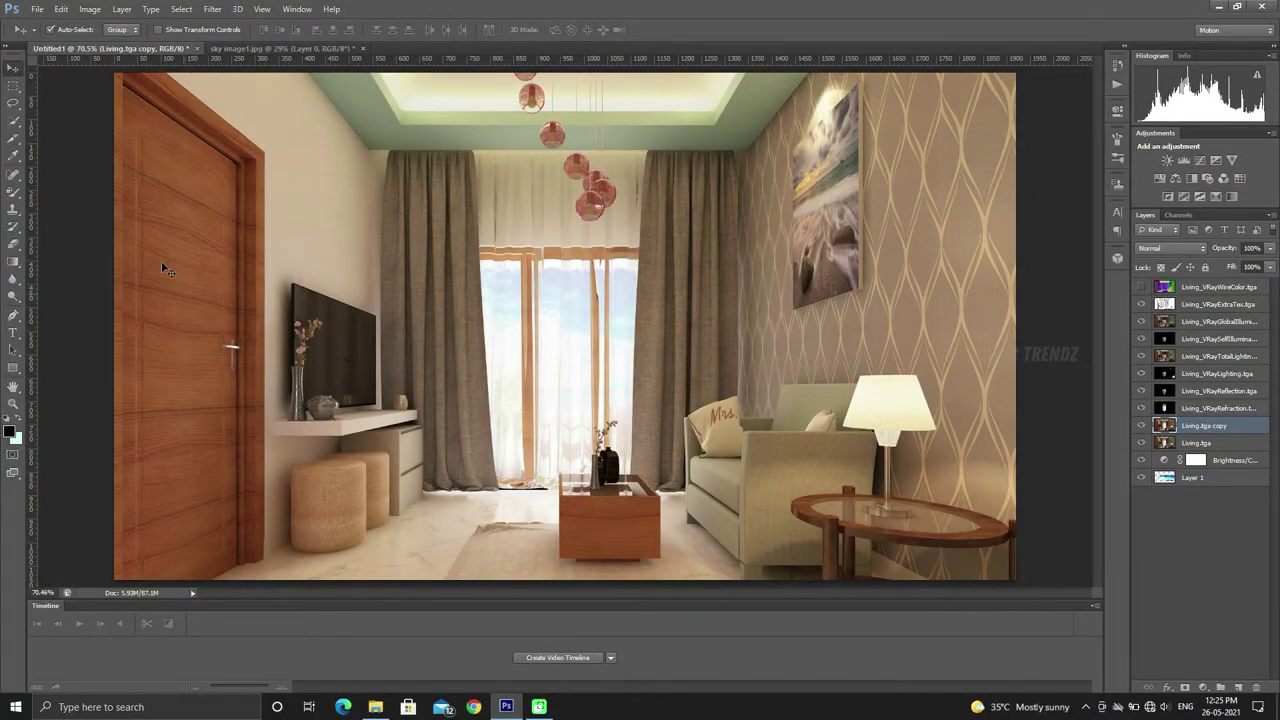
Relaunch Color Efex Pro 4 on Living.tga copy and show the Tonal Contrast preset list.
{"action": "left_click", "coordinate": [212, 9]}
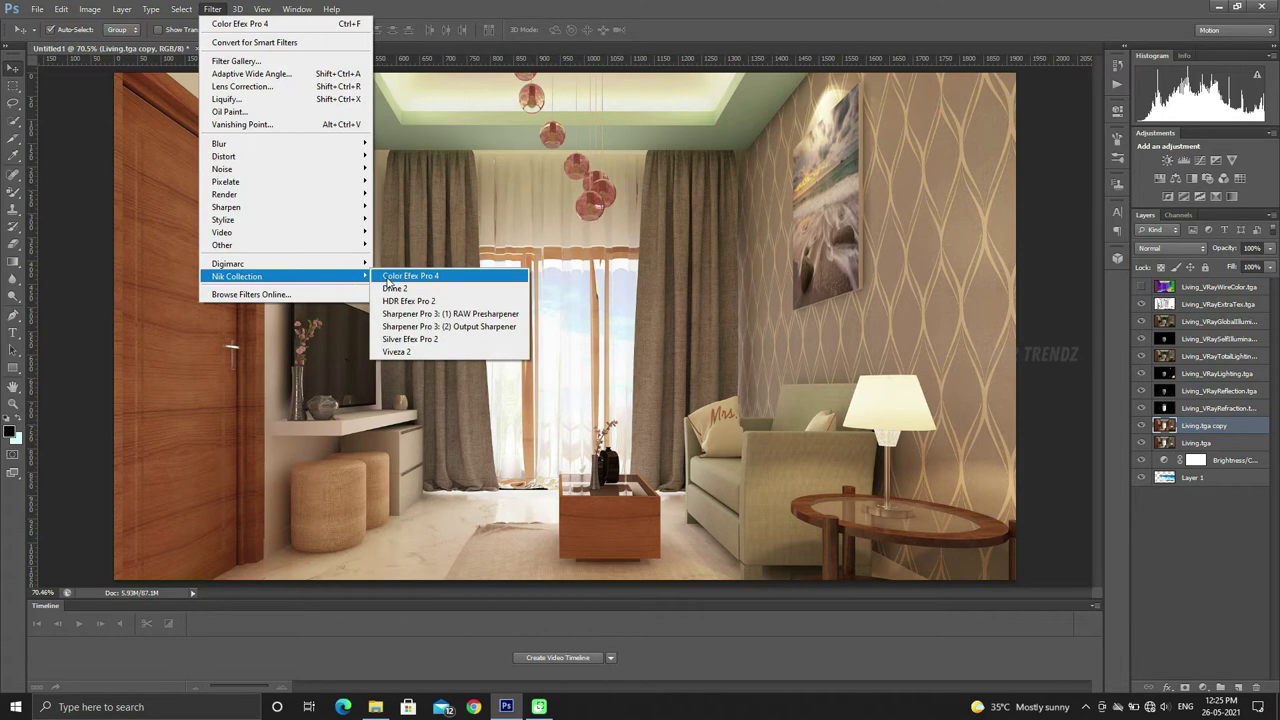
{"action": "left_click", "coordinate": [387, 278]}
{"action": "key", "text": "space"}
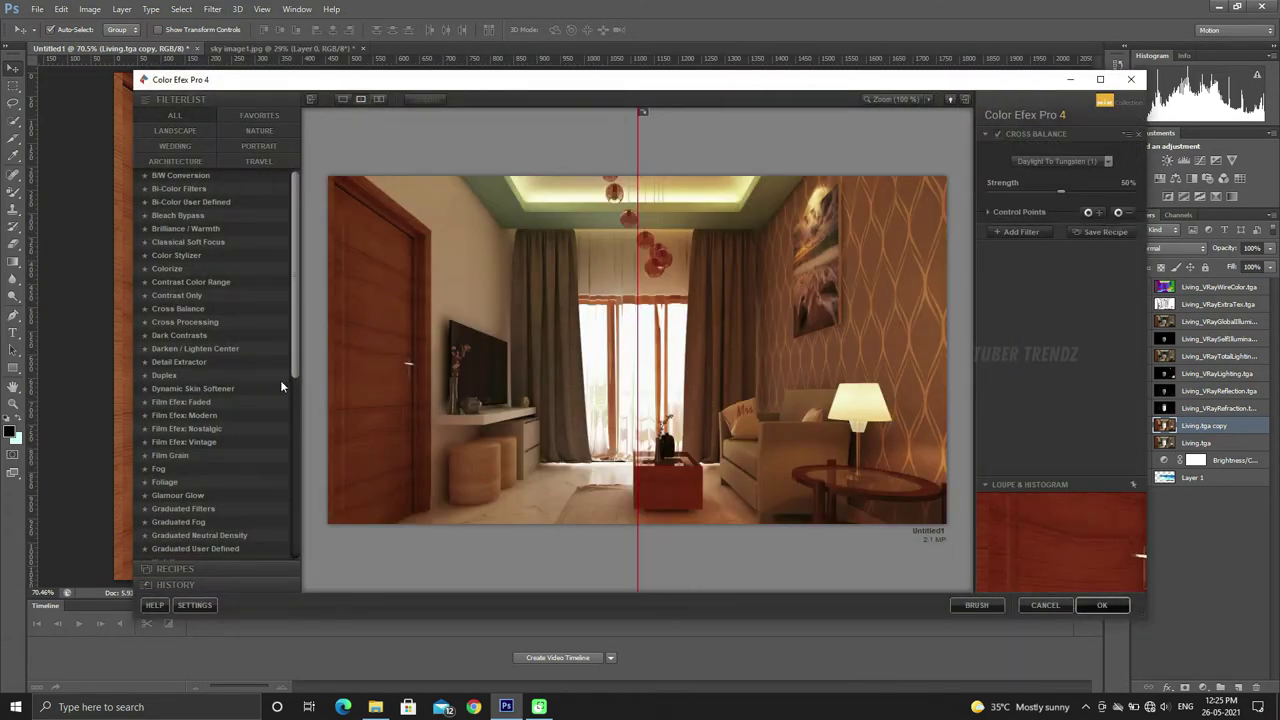
{"action": "scroll", "coordinate": [234, 390], "scroll_direction": "down", "scroll_amount": 1}
{"action": "scroll", "coordinate": [235, 400], "scroll_direction": "down", "scroll_amount": 1}
{"action": "scroll", "coordinate": [236, 410], "scroll_direction": "down", "scroll_amount": 1}
{"action": "scroll", "coordinate": [238, 425], "scroll_direction": "down", "scroll_amount": 1}
{"action": "scroll", "coordinate": [236, 435], "scroll_direction": "down", "scroll_amount": 1}
{"action": "scroll", "coordinate": [234, 440], "scroll_direction": "down", "scroll_amount": 1}
{"action": "scroll", "coordinate": [234, 455], "scroll_direction": "down", "scroll_amount": 1}
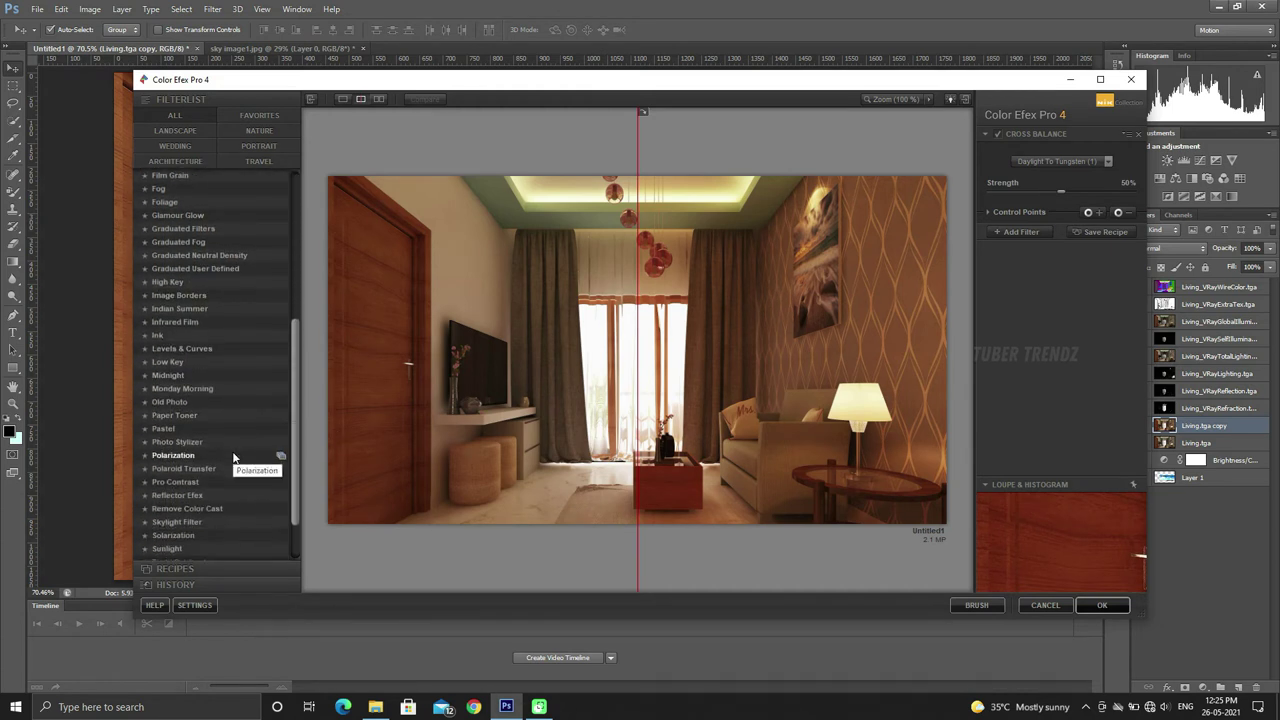
{"action": "scroll", "coordinate": [234, 462], "scroll_direction": "down", "scroll_amount": 1}
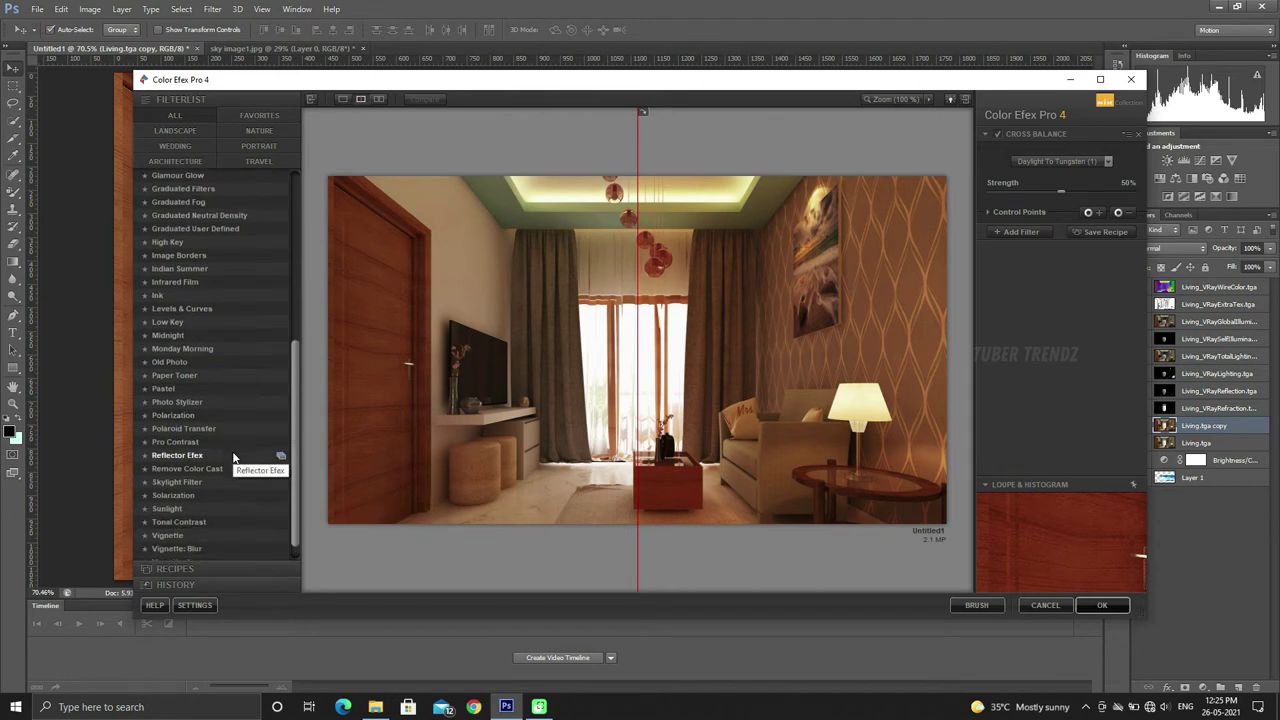
{"action": "left_click", "coordinate": [280, 521]}
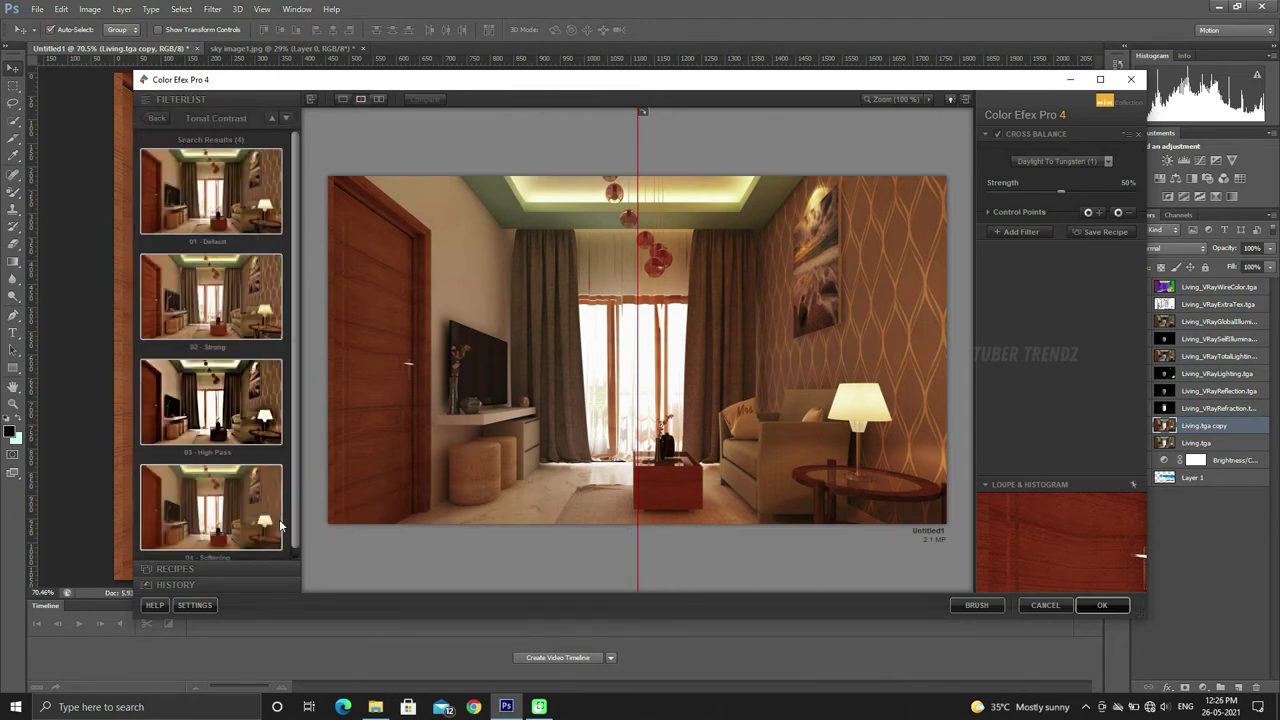
Try the Strong, High Pass, Softening and Default Tonal Contrast presets.
{"action": "left_click", "coordinate": [222, 303]}
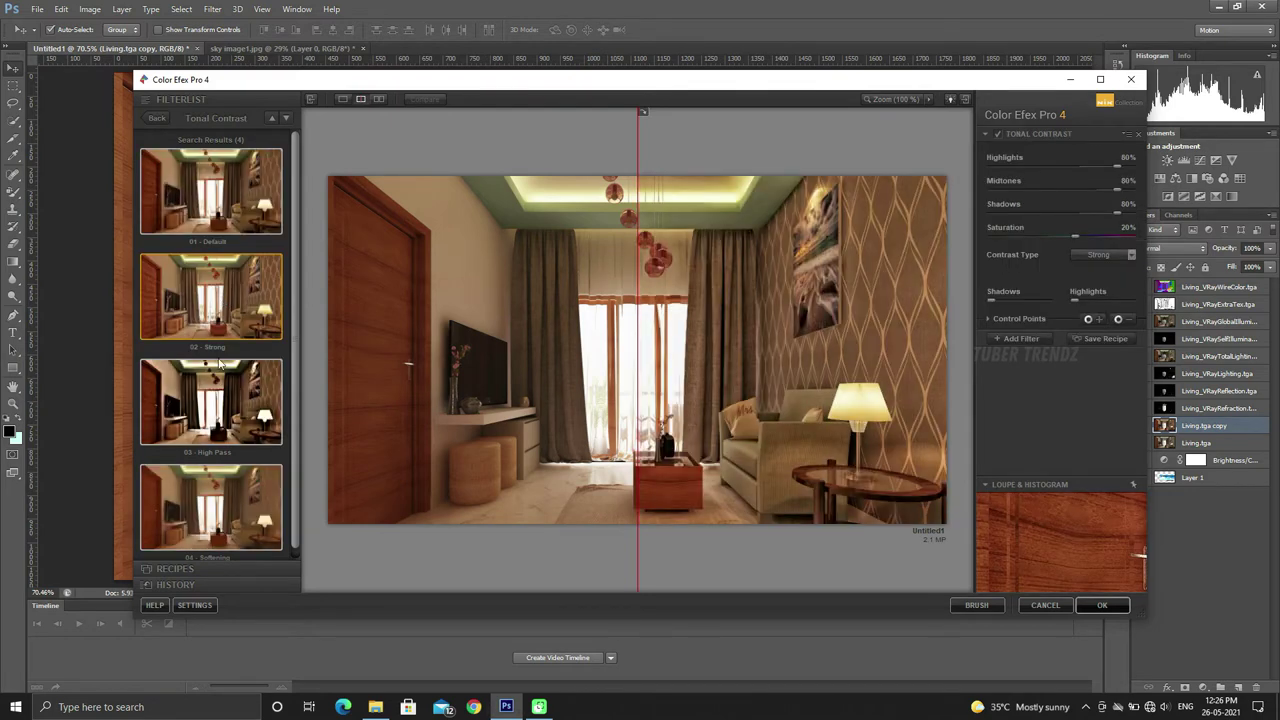
{"action": "left_click", "coordinate": [213, 400]}
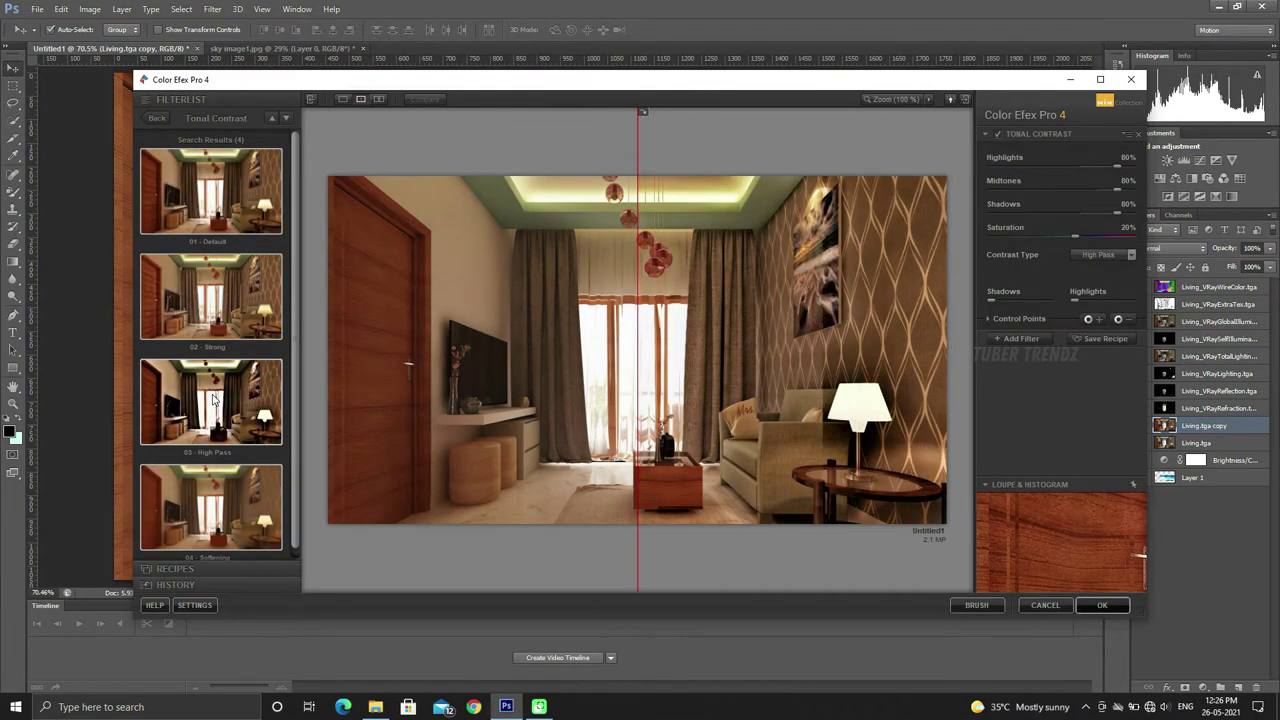
{"action": "left_click", "coordinate": [225, 505]}
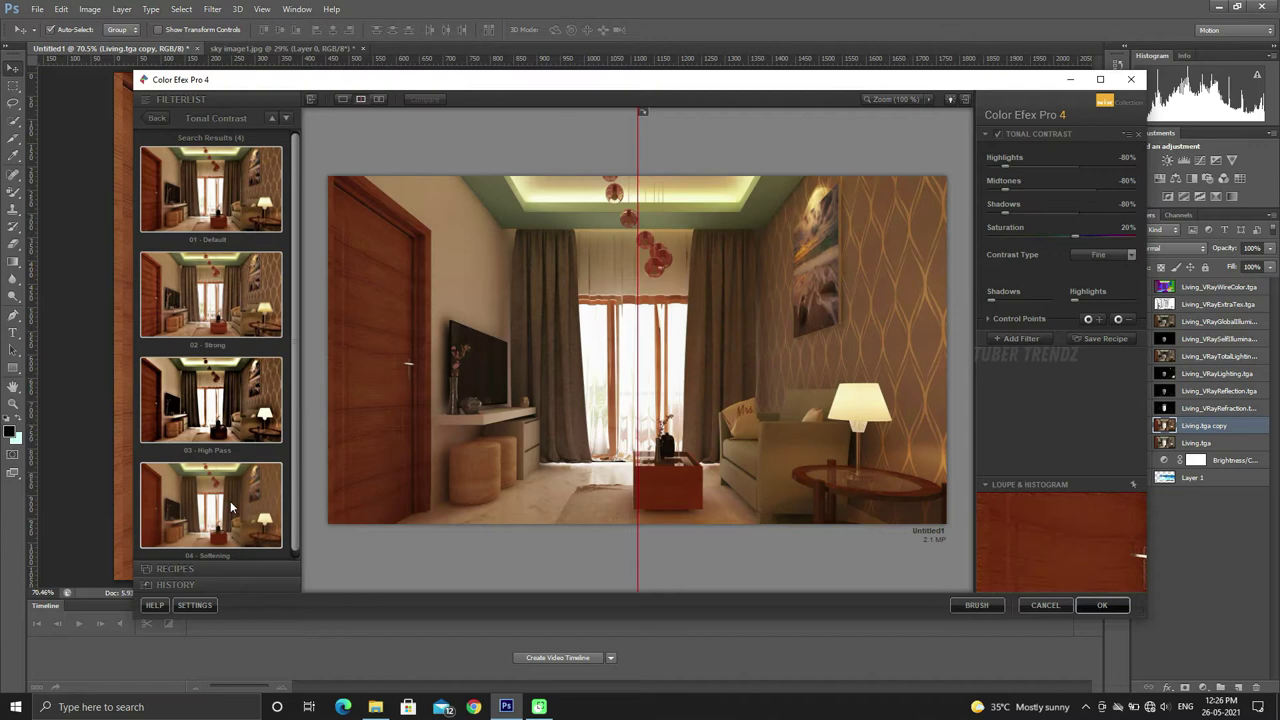
{"action": "left_click", "coordinate": [228, 305]}
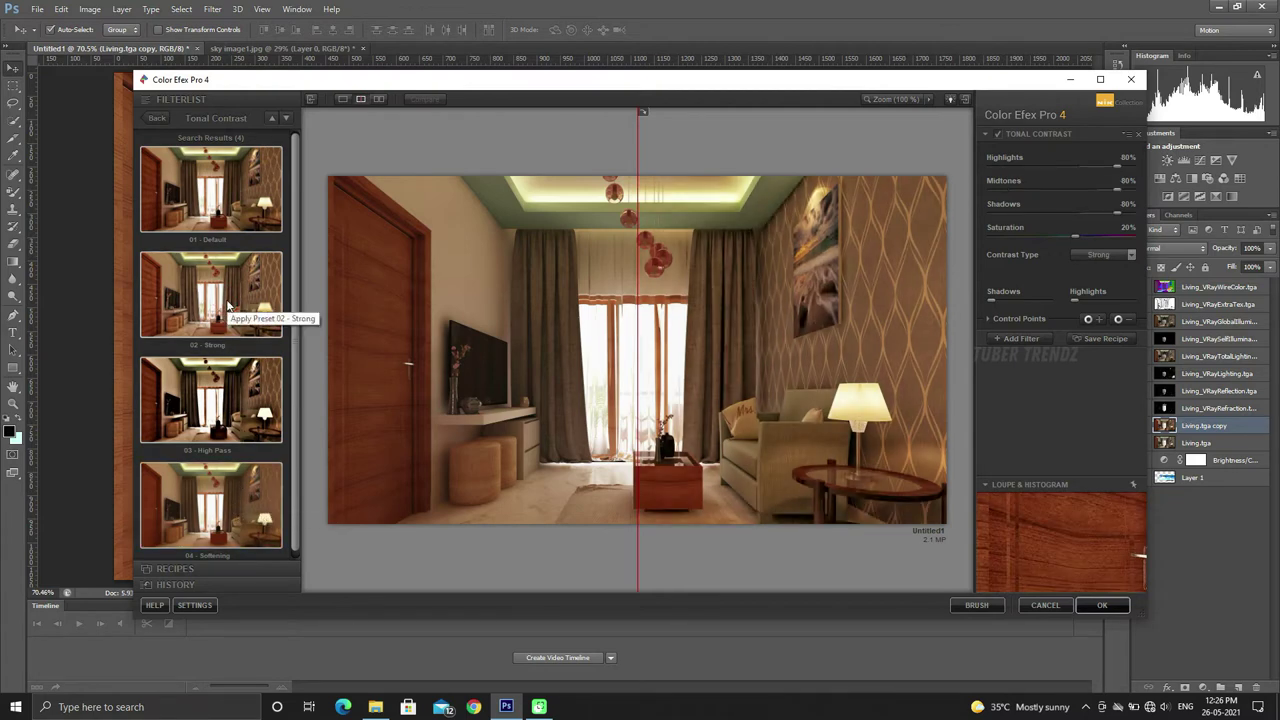
{"action": "left_click", "coordinate": [236, 207]}
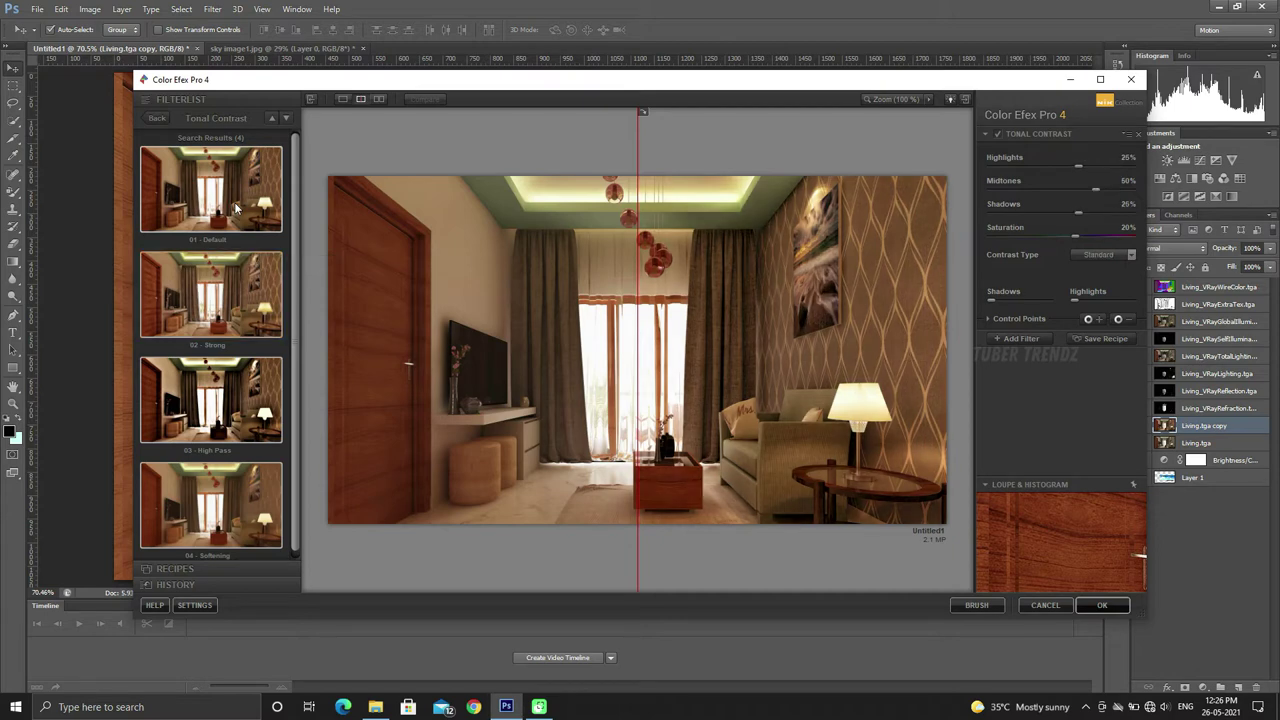
{"action": "left_click", "coordinate": [237, 285]}
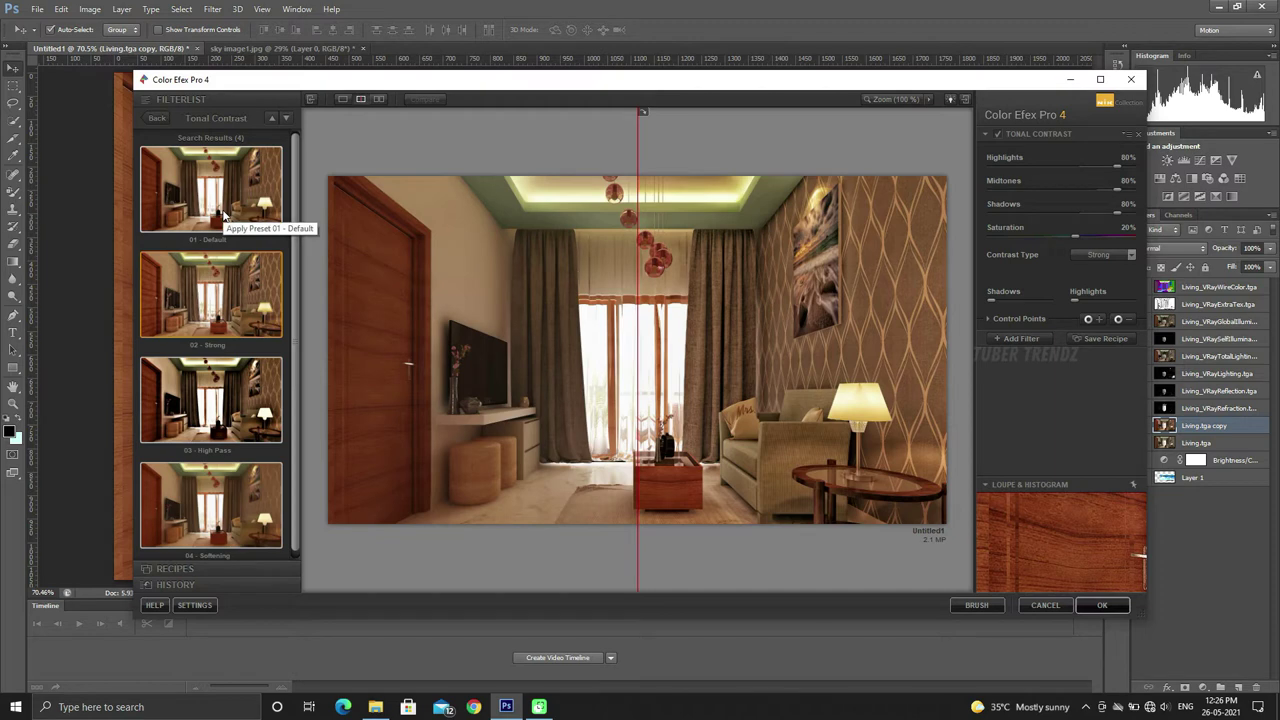
Compare with the split preview, then apply the Tonal Contrast '01 - Default' preset.
{"action": "left_click_drag", "start_coordinate": [638, 334], "coordinate": [369, 355]}
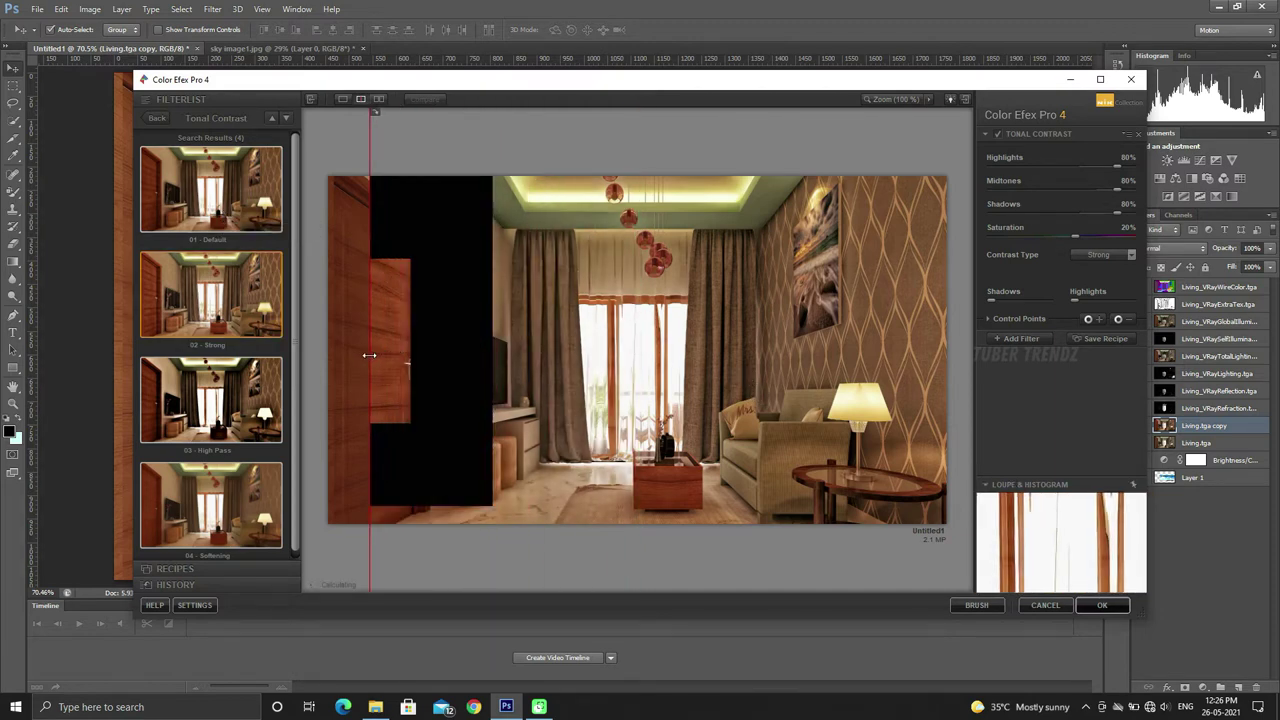
{"action": "left_click_drag", "start_coordinate": [369, 355], "coordinate": [350, 363]}
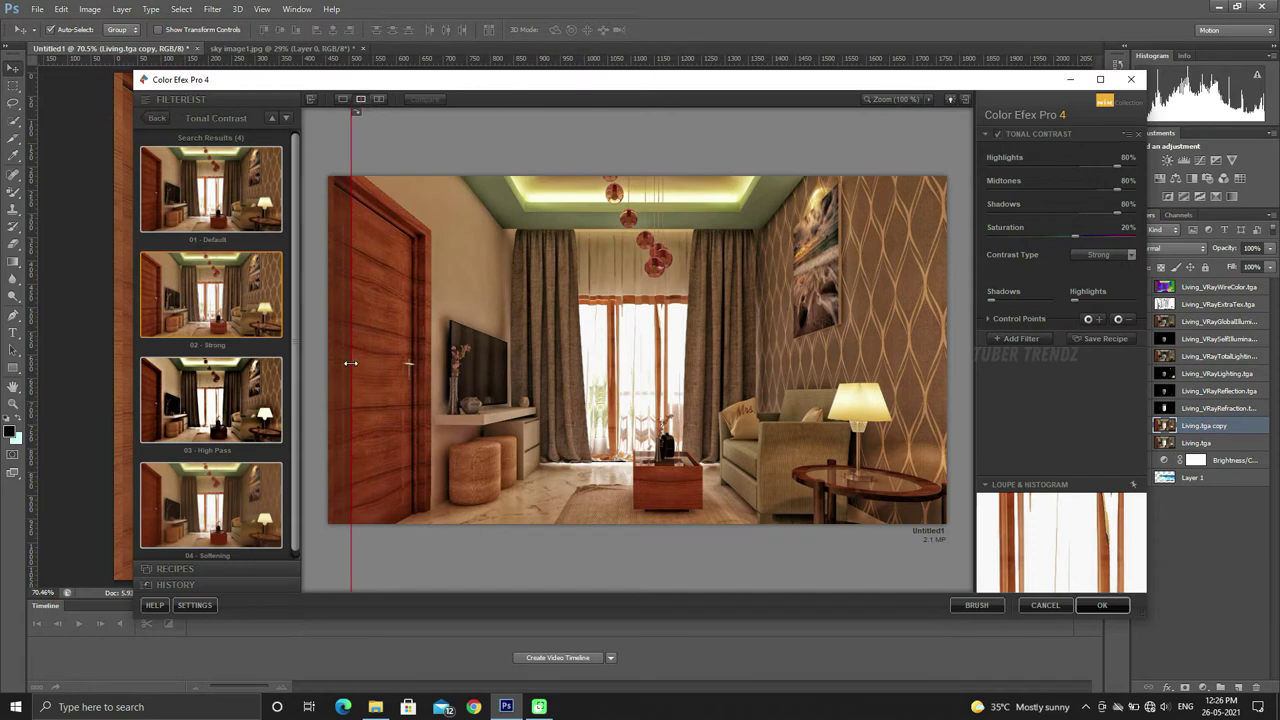
{"action": "mouse_move", "coordinate": [350, 363]}
{"action": "left_mouse_down"}
{"action": "mouse_move", "coordinate": [424, 352]}
{"action": "mouse_move", "coordinate": [490, 403]}
{"action": "left_mouse_up"}
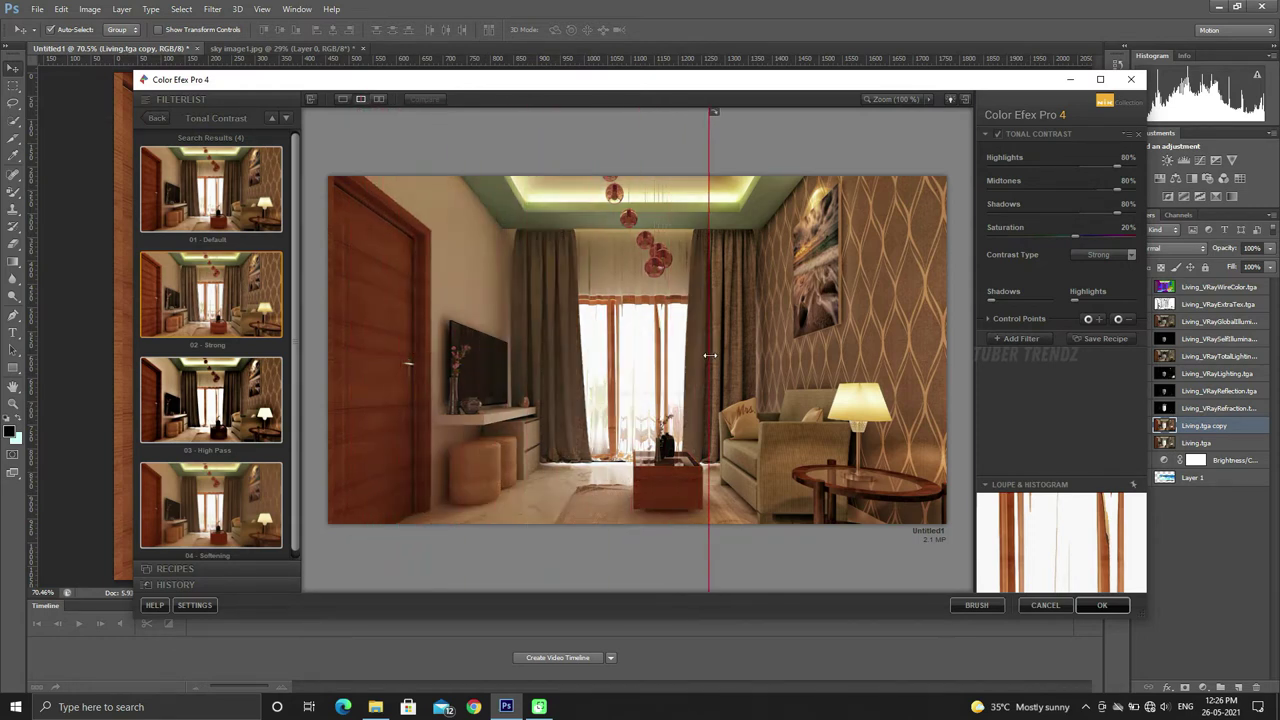
{"action": "left_click_drag", "start_coordinate": [490, 403], "coordinate": [536, 405]}
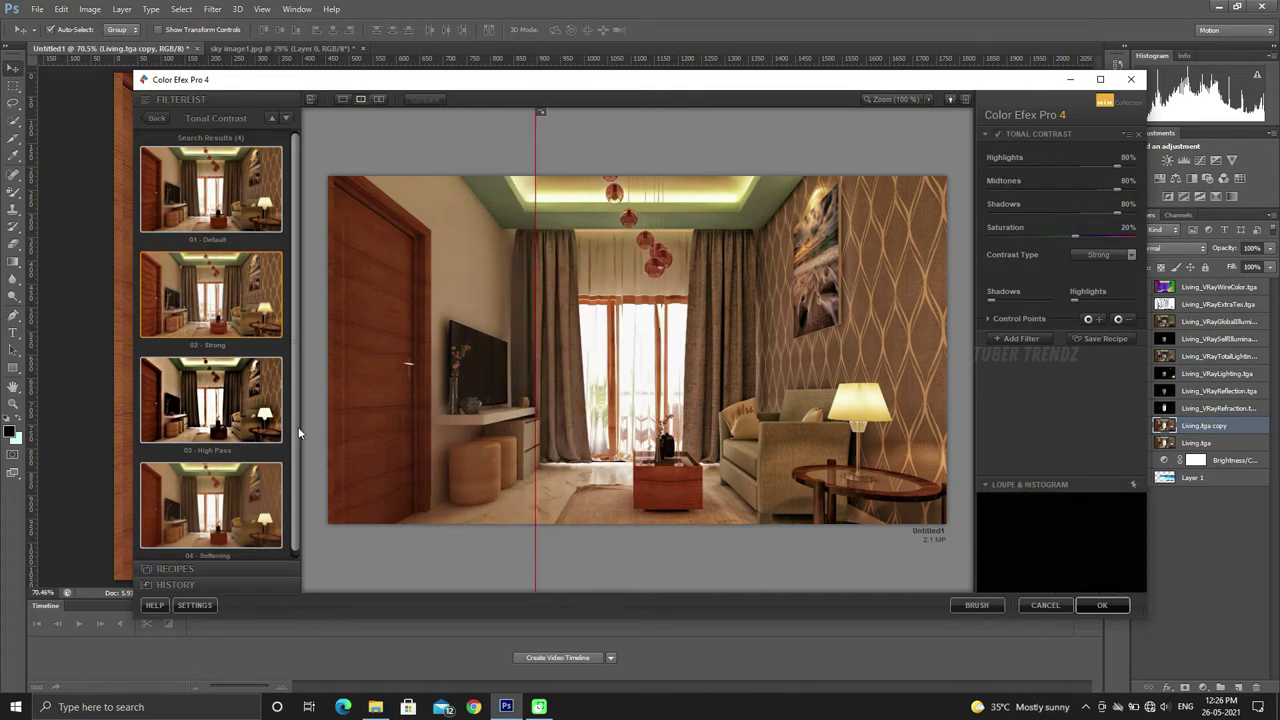
{"action": "left_click", "coordinate": [235, 516]}
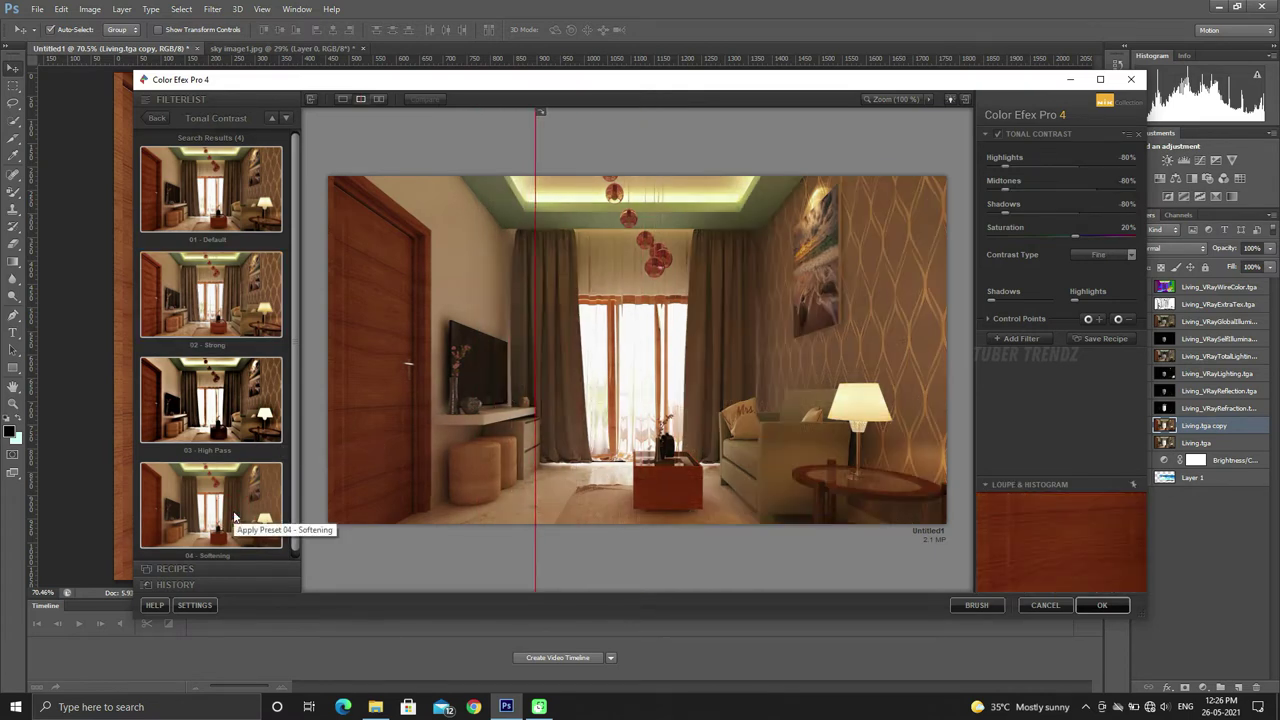
{"action": "left_click", "coordinate": [211, 207]}
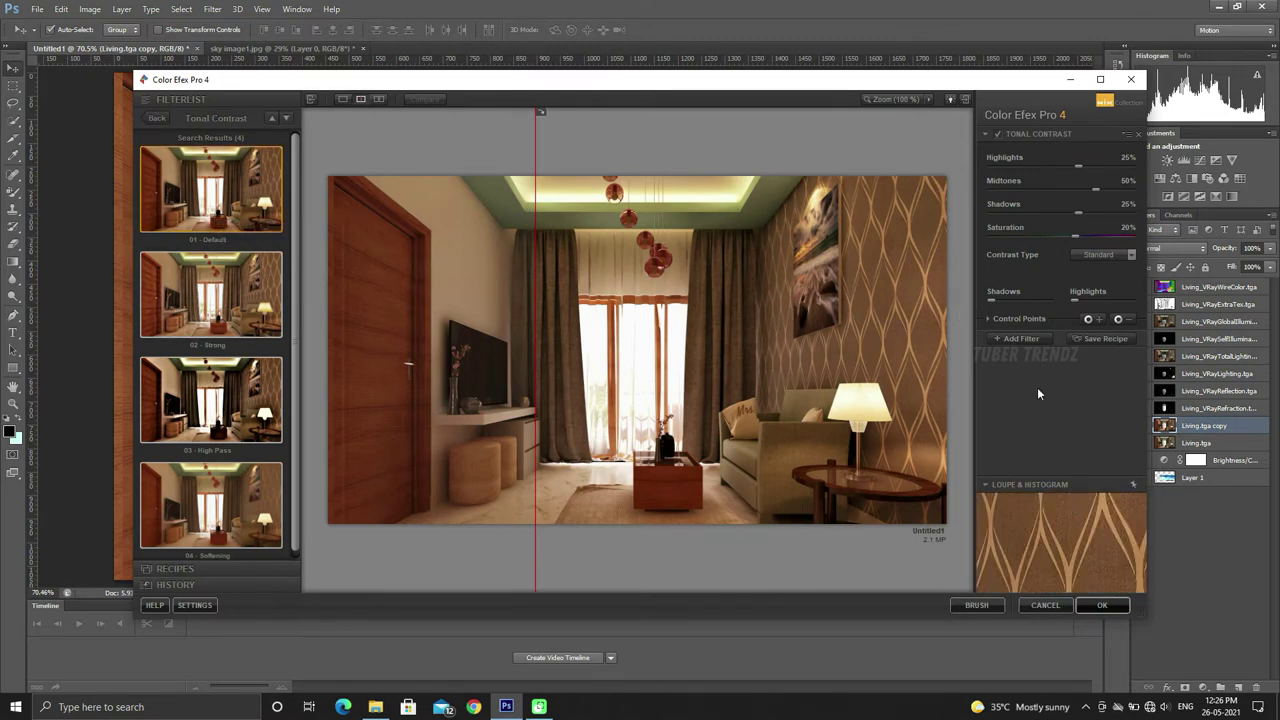
{"action": "left_click", "coordinate": [1102, 606]}
{"action": "key", "text": "space"}
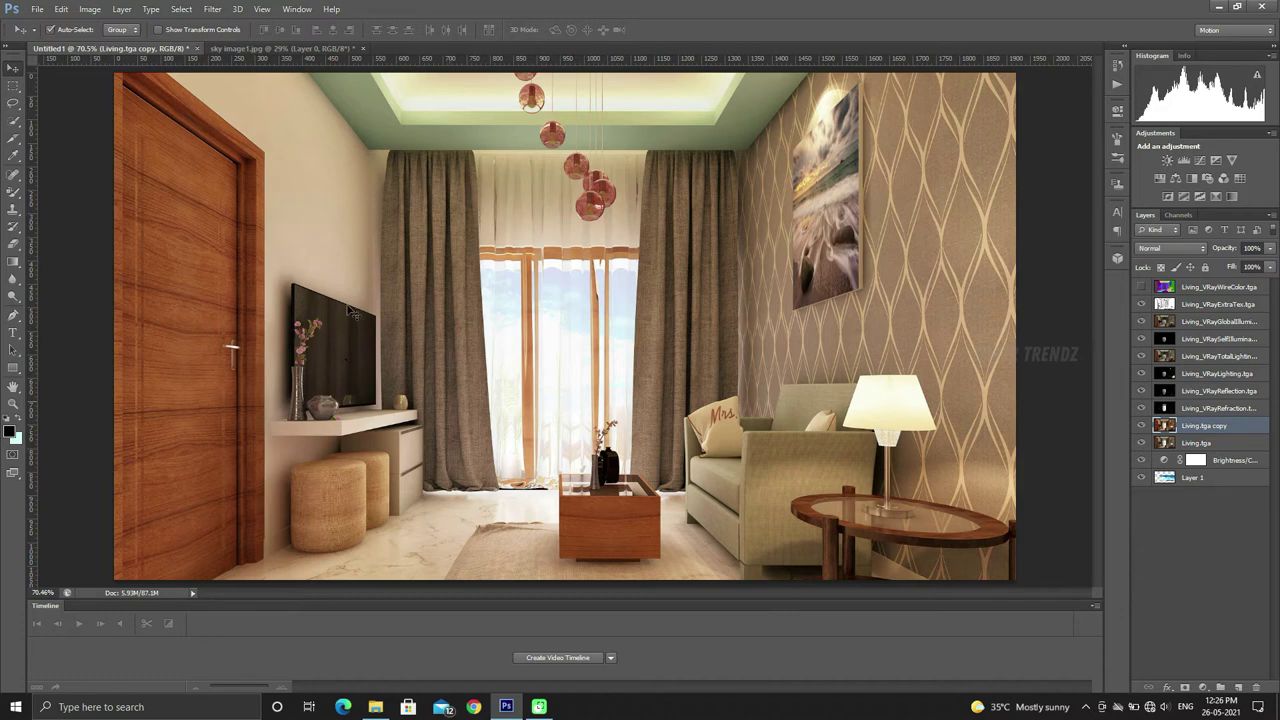
{"action": "left_click", "coordinate": [121, 9]}
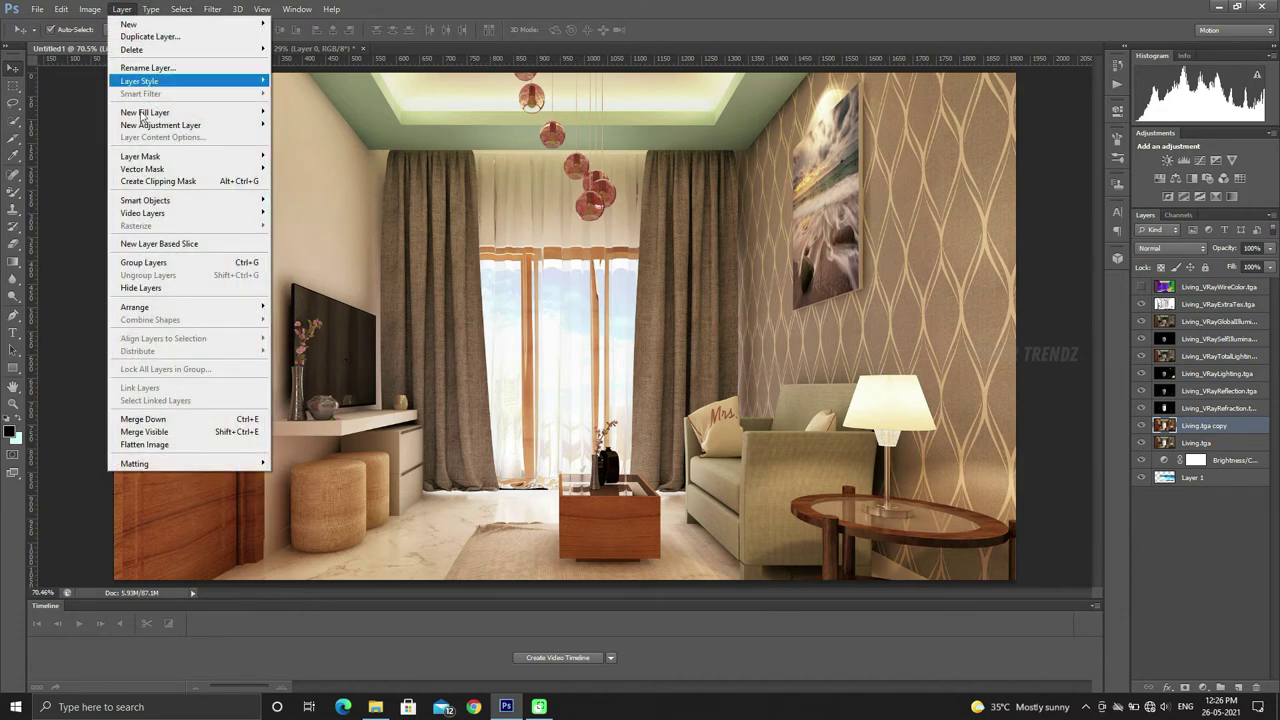
{"action": "mouse_move", "coordinate": [212, 9]}
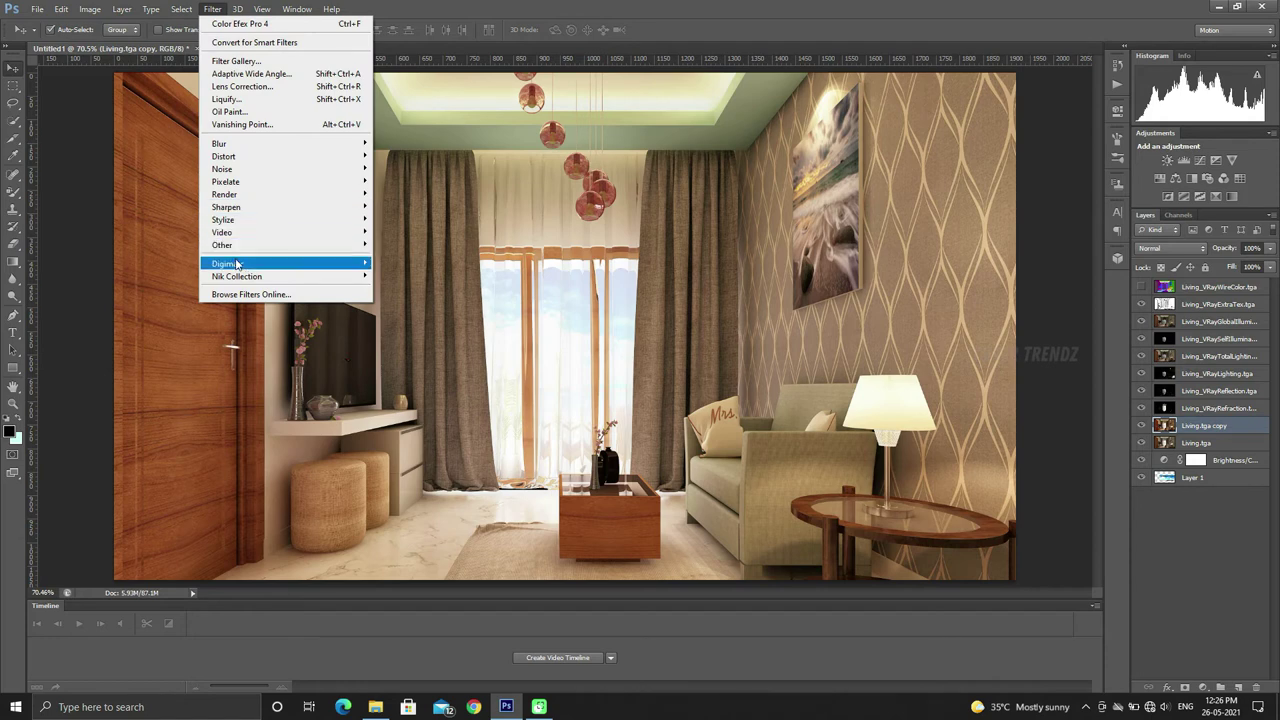
In Color Efex Pro 4, choose the Vignette: Lens Rectangular Vignette preset with full-image preview.
{"action": "mouse_move", "coordinate": [237, 276]}
{"action": "left_click", "coordinate": [447, 280]}
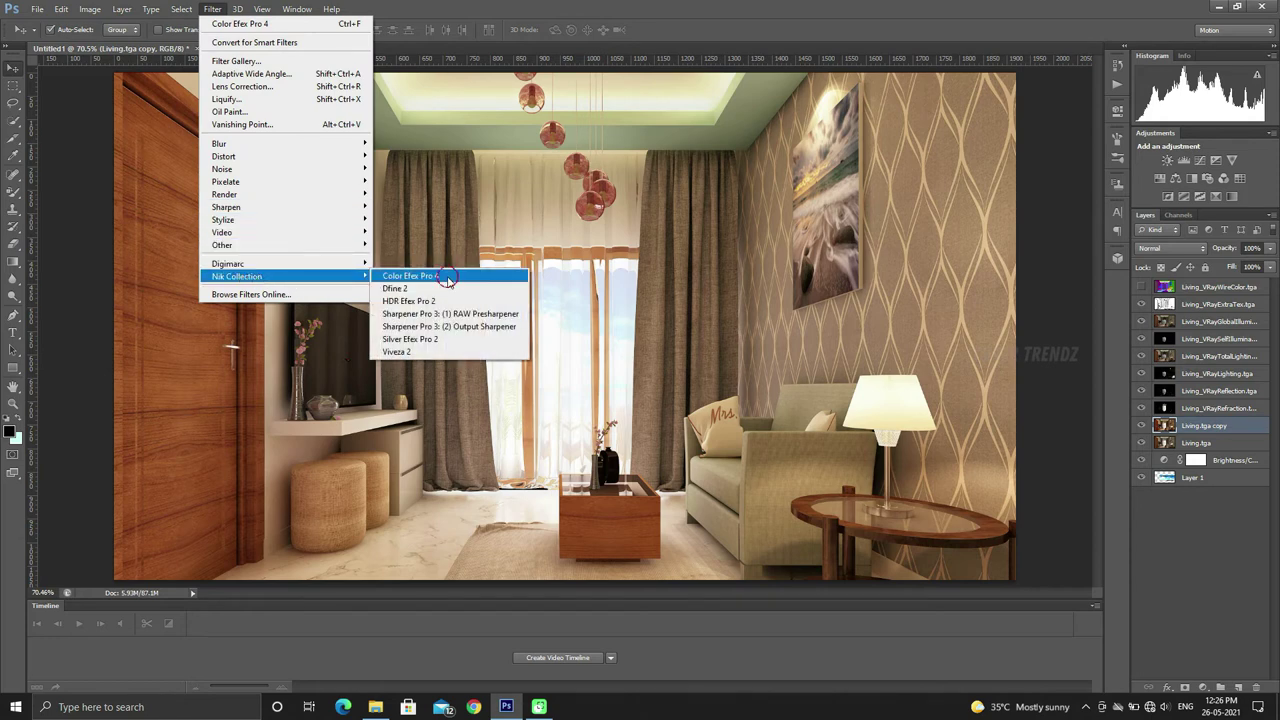
{"action": "key", "text": "space"}
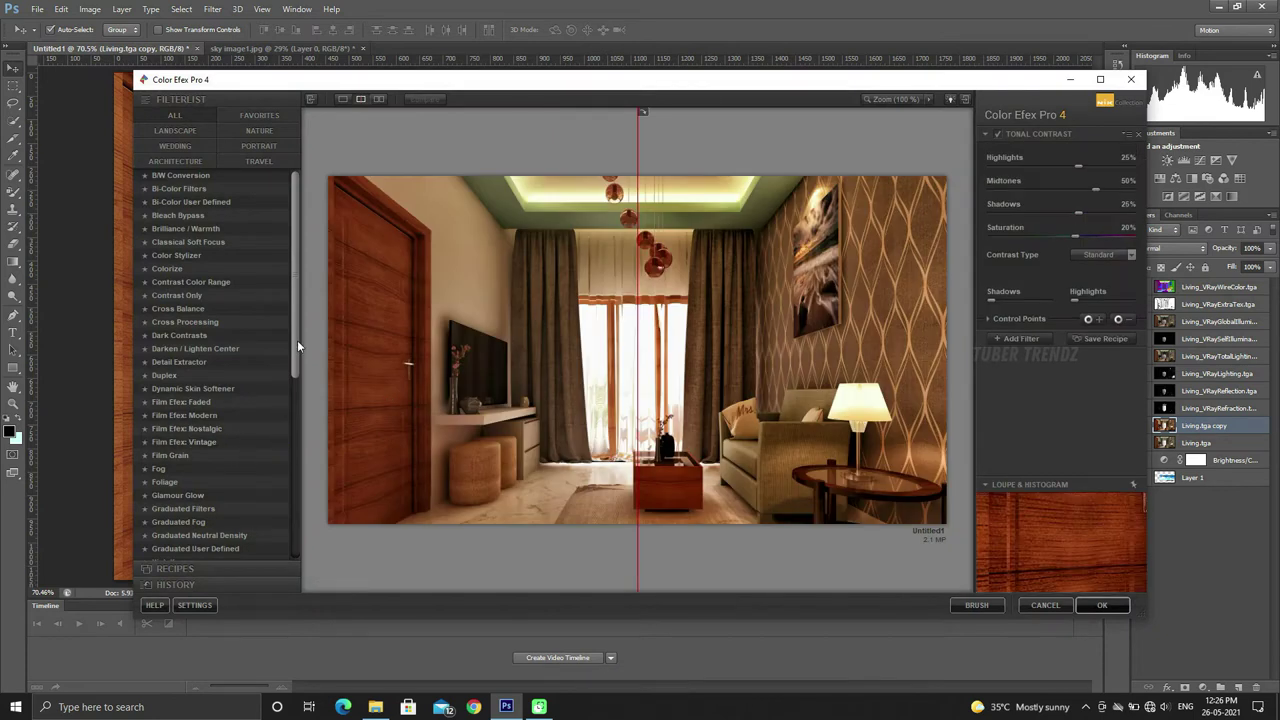
{"action": "left_click_drag", "start_coordinate": [295, 340], "coordinate": [282, 535]}
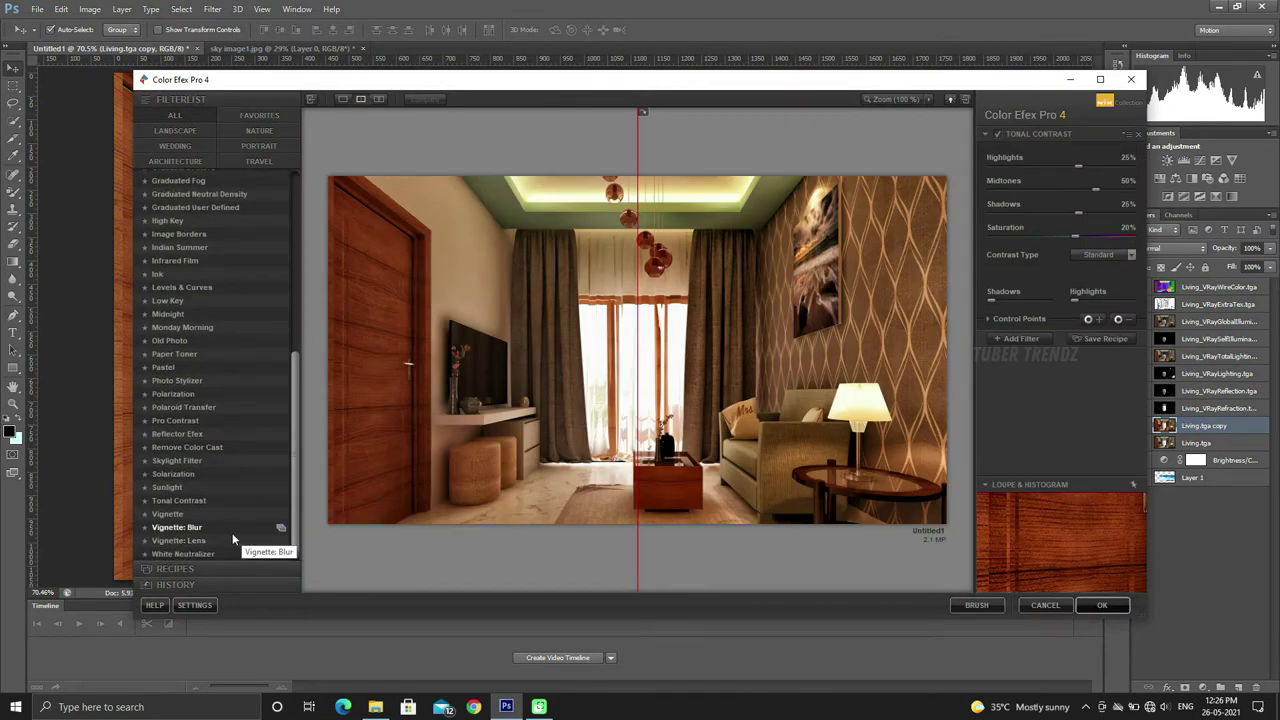
{"action": "left_click", "coordinate": [282, 541]}
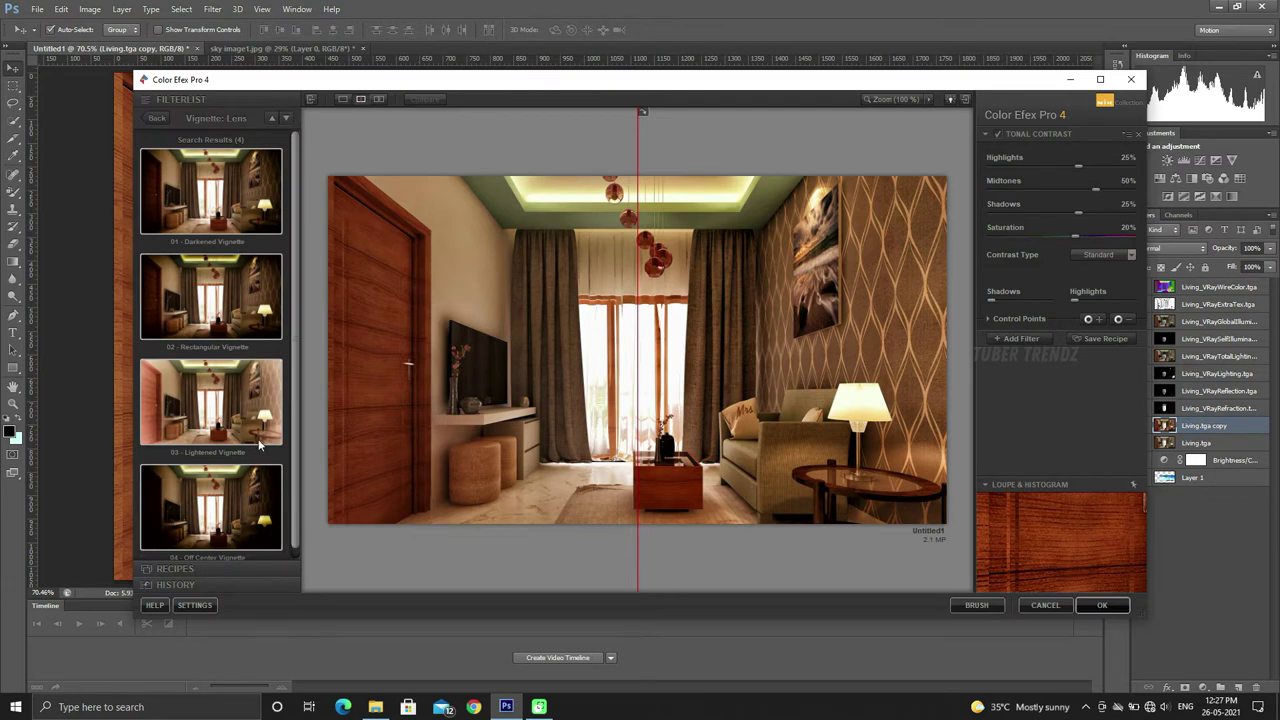
{"action": "left_click", "coordinate": [220, 314]}
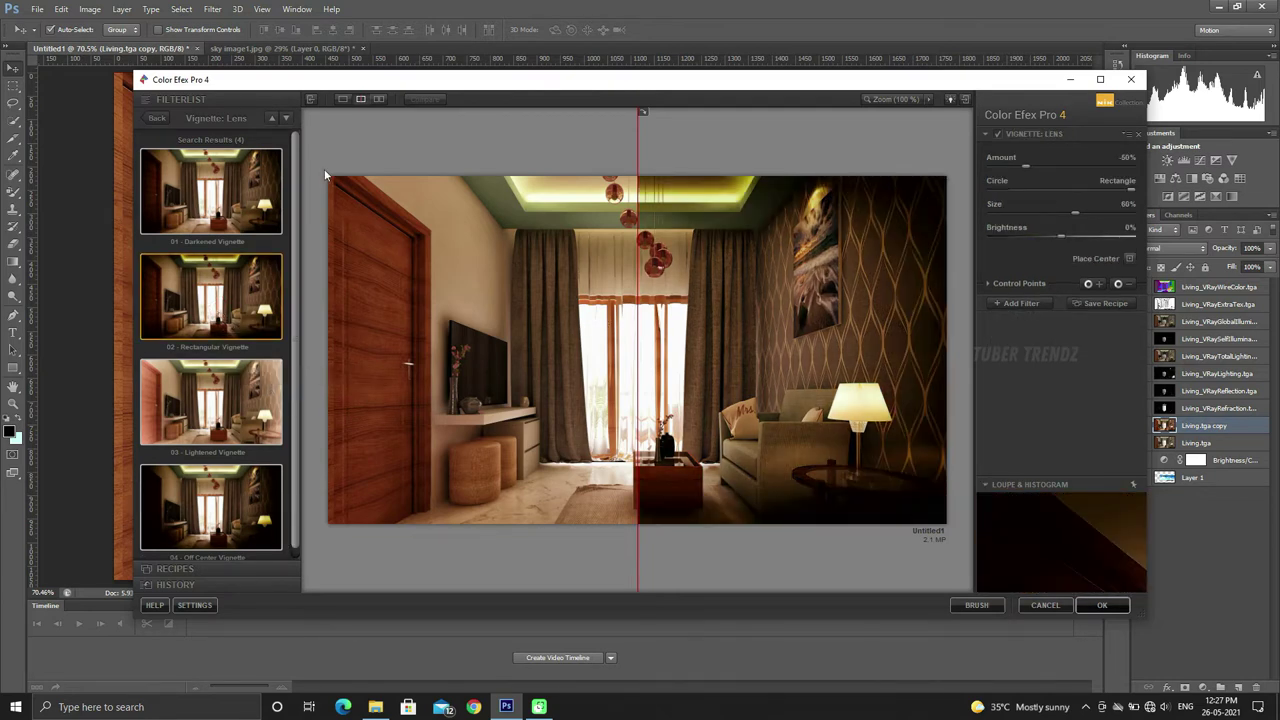
{"action": "left_click", "coordinate": [340, 100]}
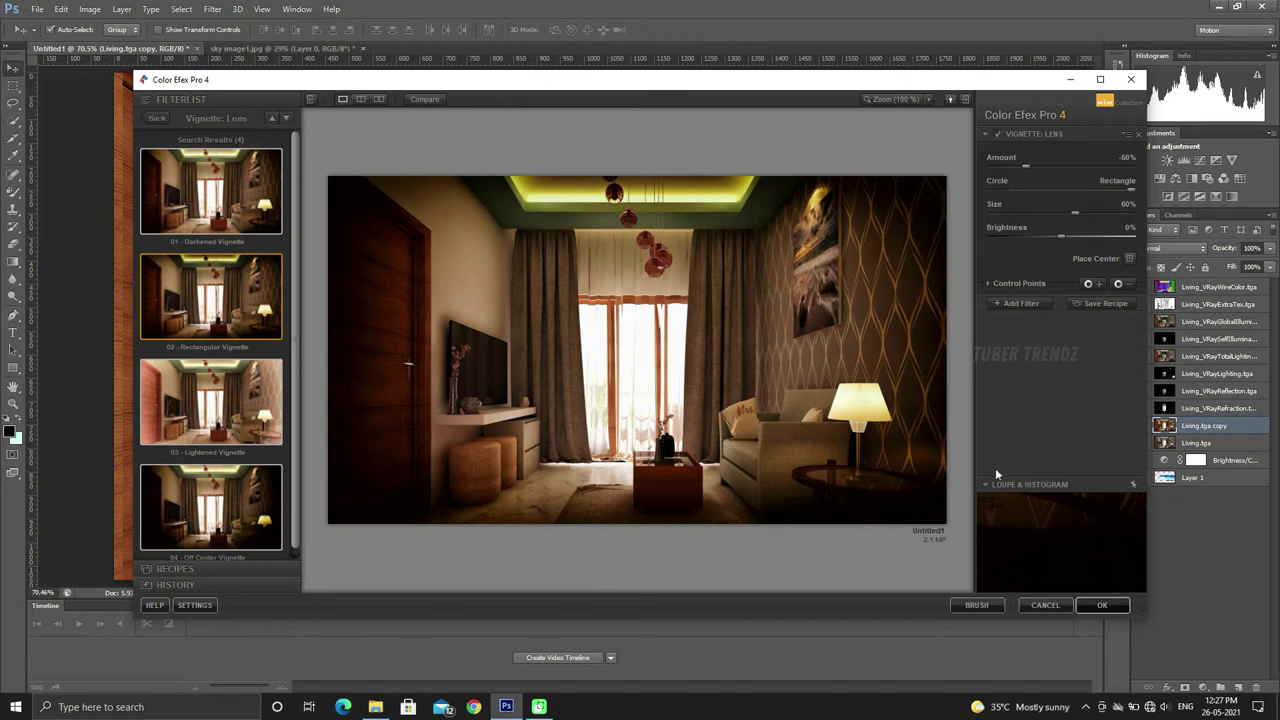
Lighten the vignette to -58% amount, shrink its size, and apply it.
{"action": "left_click_drag", "start_coordinate": [1025, 162], "coordinate": [1050, 163]}
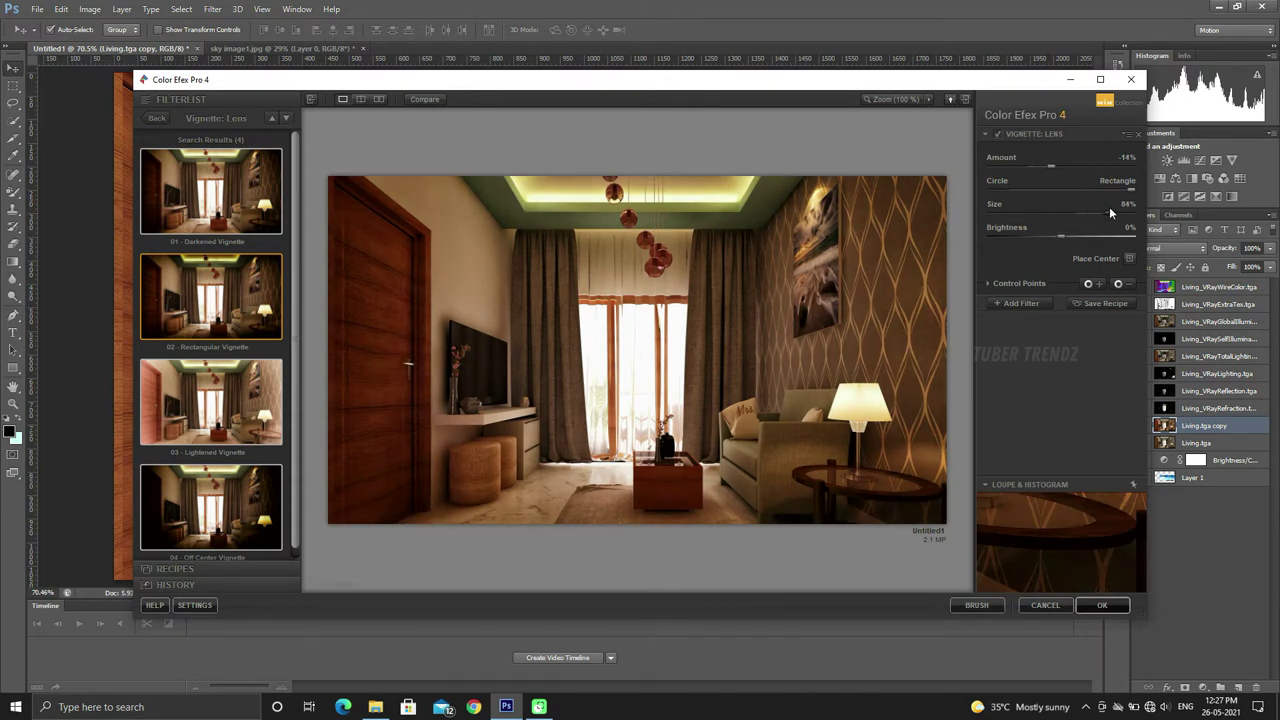
{"action": "left_click_drag", "start_coordinate": [1139, 206], "coordinate": [1025, 229]}
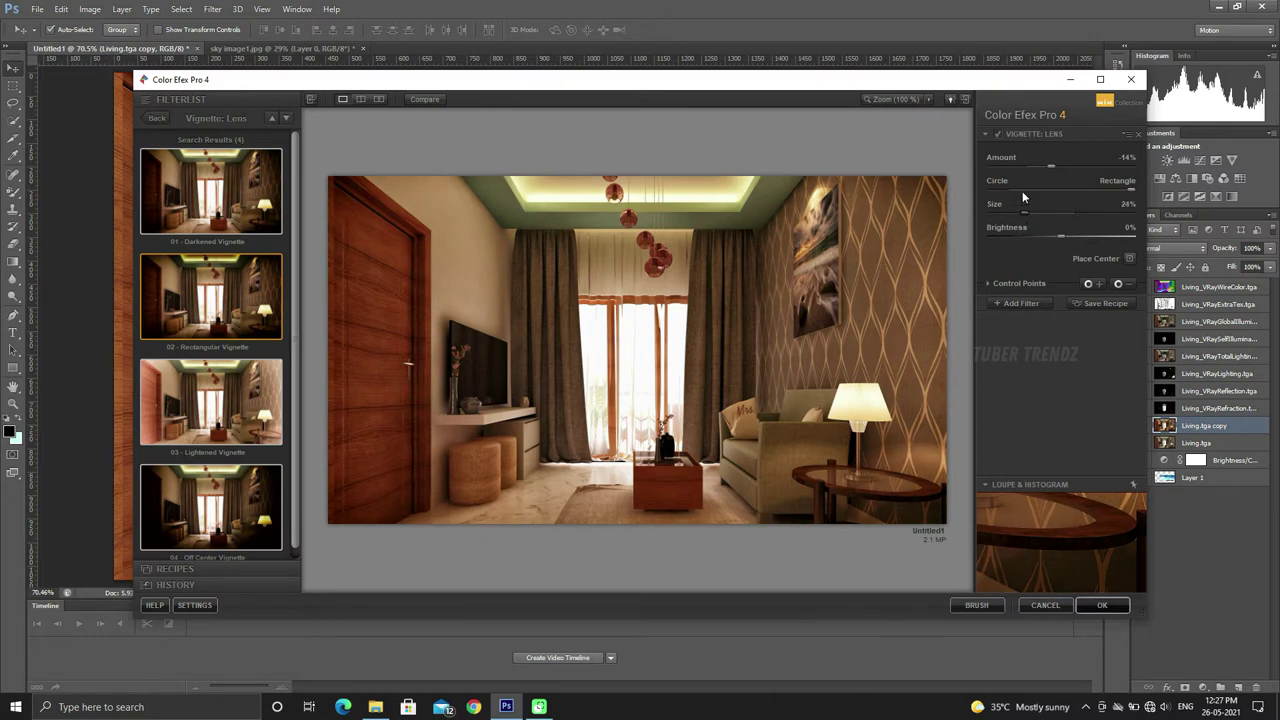
{"action": "left_click_drag", "start_coordinate": [1048, 170], "coordinate": [1042, 171]}
{"action": "left_click", "coordinate": [1102, 605]}
{"action": "key", "text": "space"}
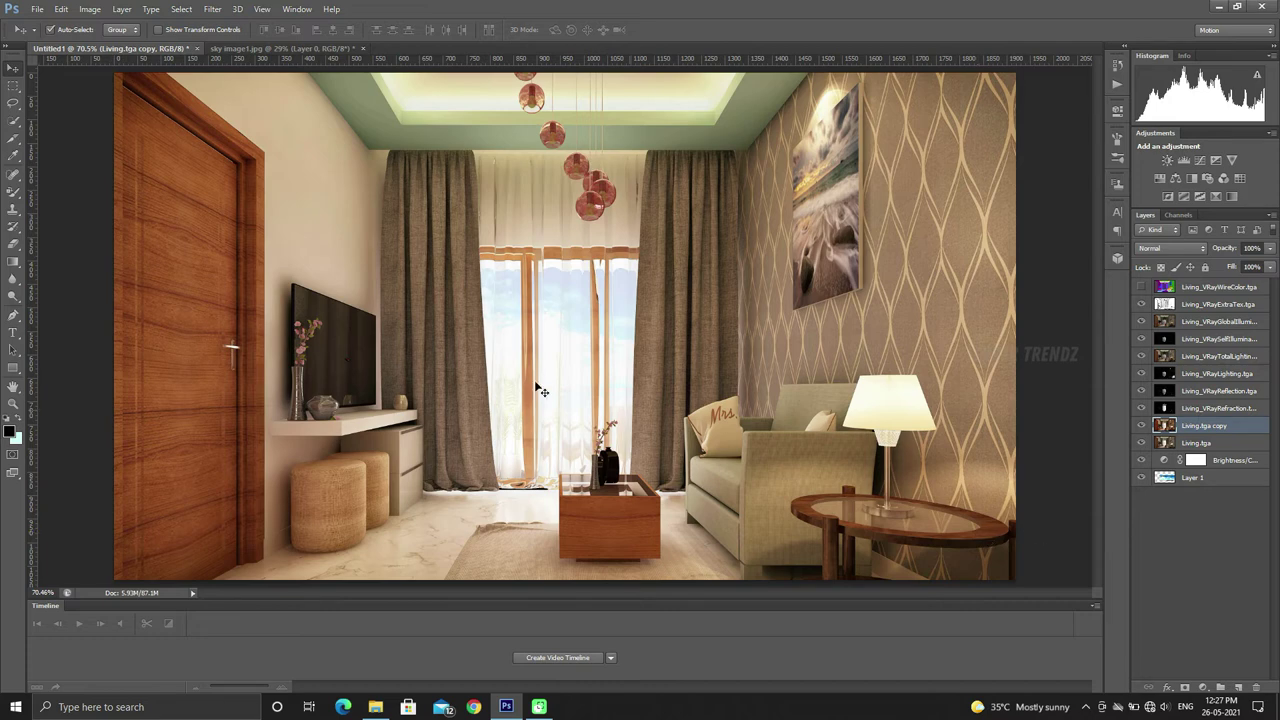
{"action": "left_click", "coordinate": [375, 707]}
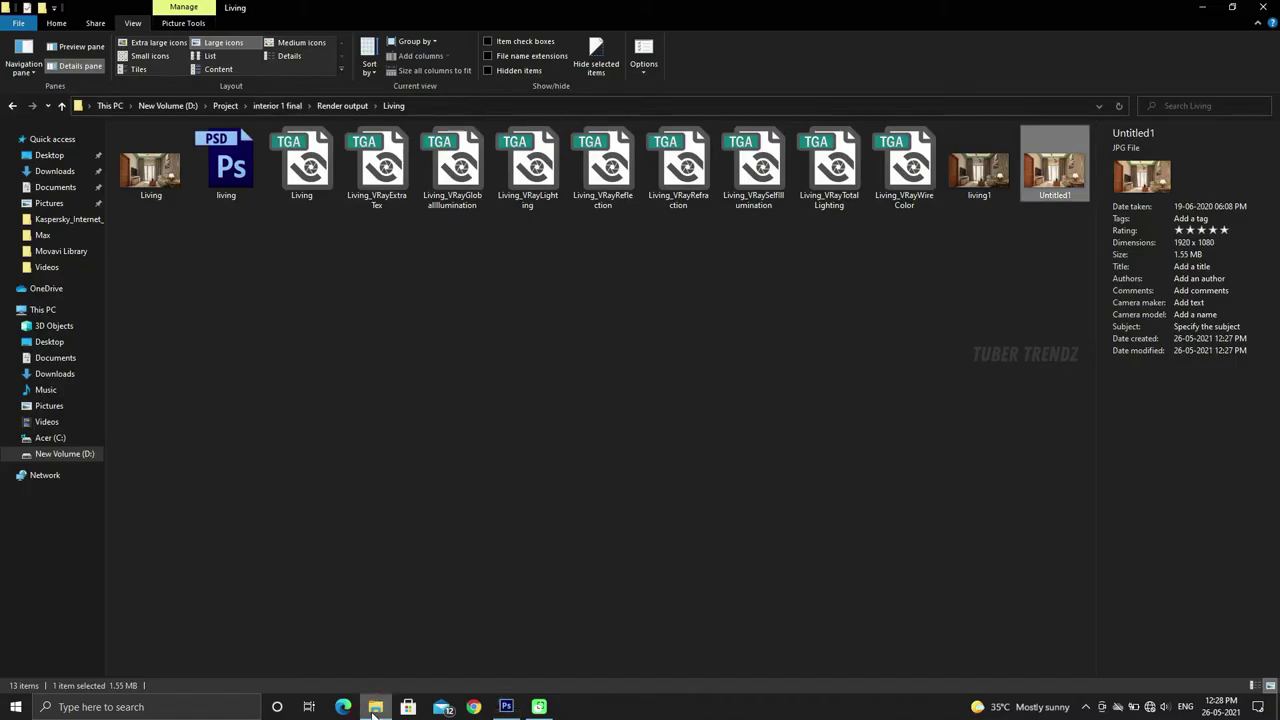
Open the orange high_quality_lens_flares JPG from the interior 1 final folder in Photoshop.
{"action": "left_click", "coordinate": [13, 106]}
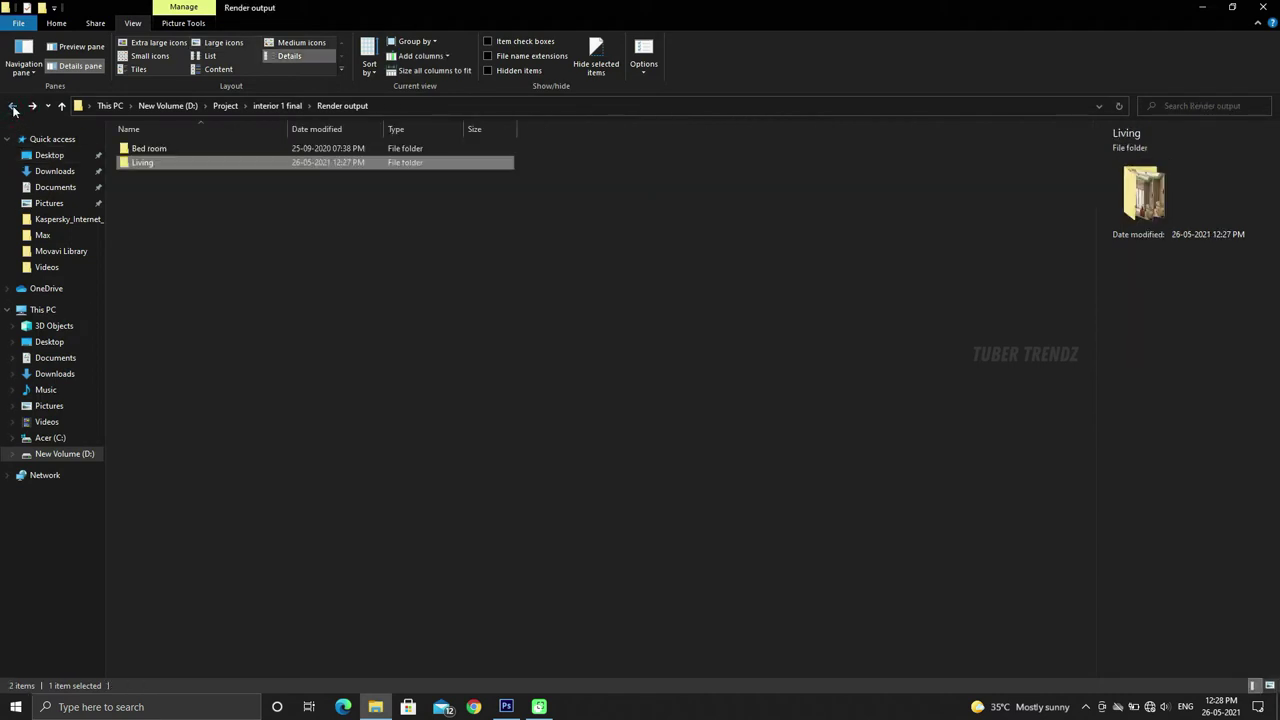
{"action": "left_click", "coordinate": [430, 350]}
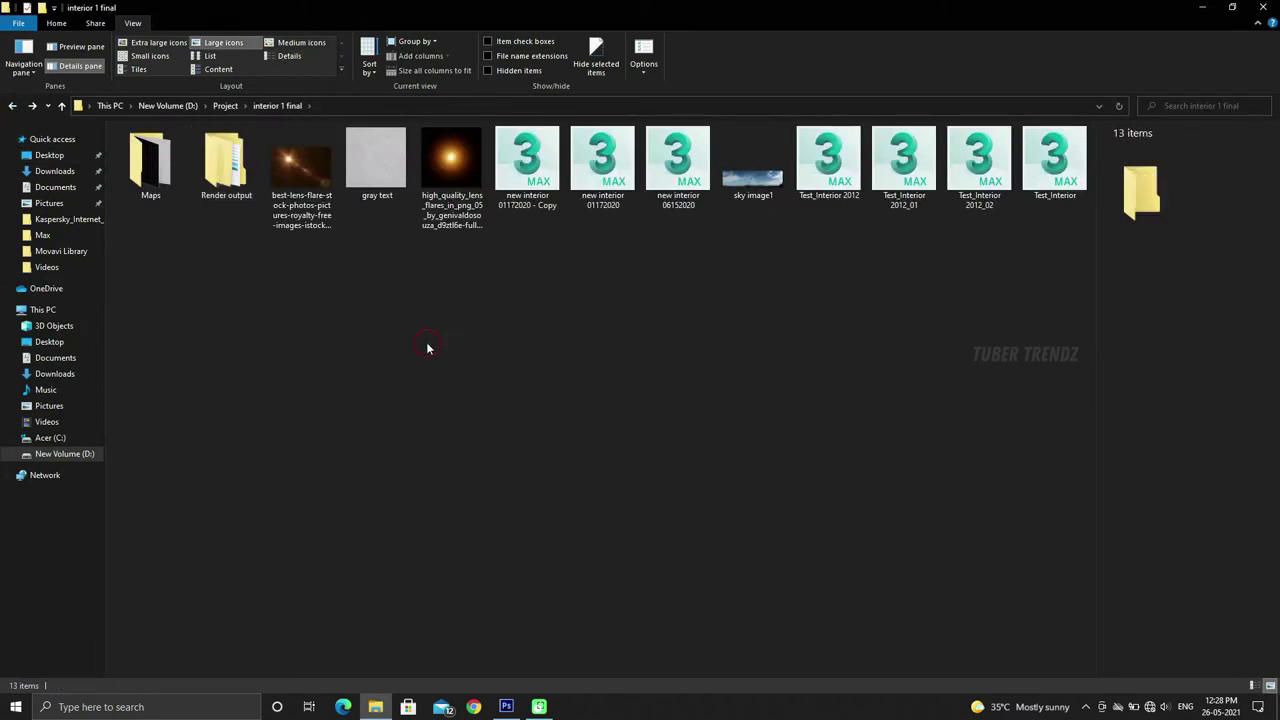
{"action": "left_click", "coordinate": [450, 188]}
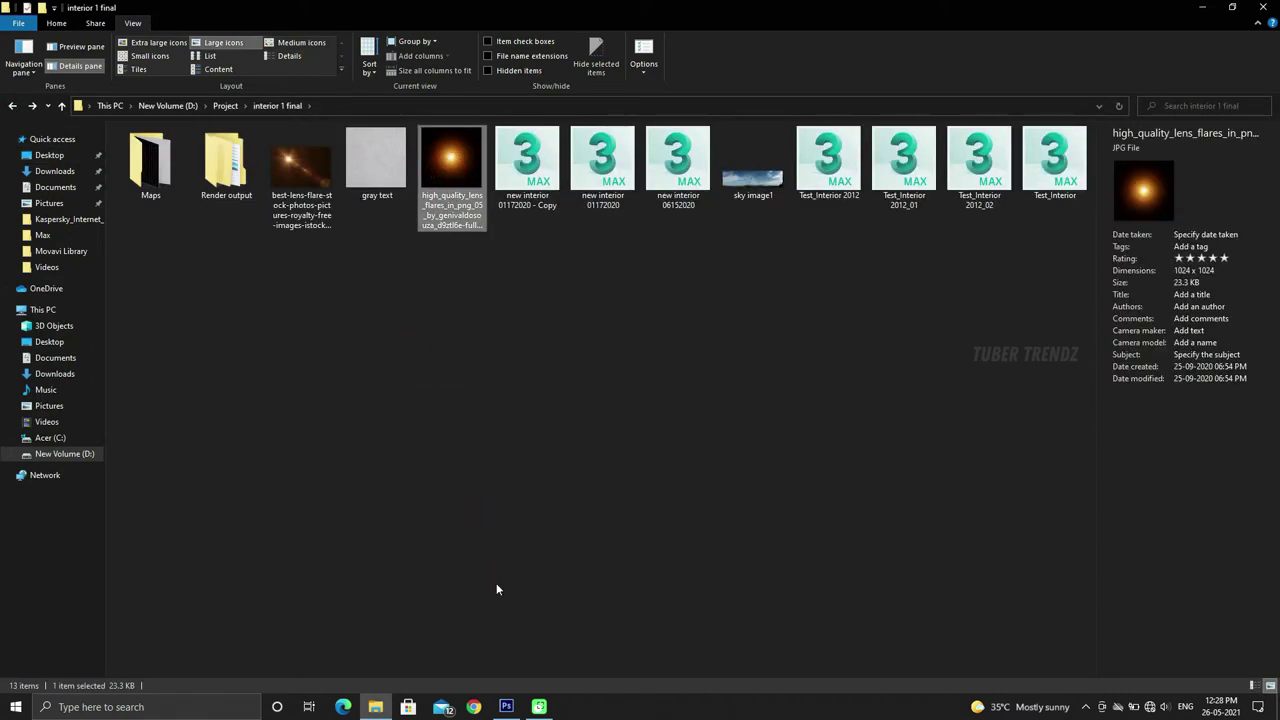
{"action": "mouse_move", "coordinate": [473, 200]}
{"action": "left_mouse_down"}
{"action": "mouse_move", "coordinate": [506, 707]}
{"action": "mouse_move", "coordinate": [385, 49]}
{"action": "left_mouse_up"}
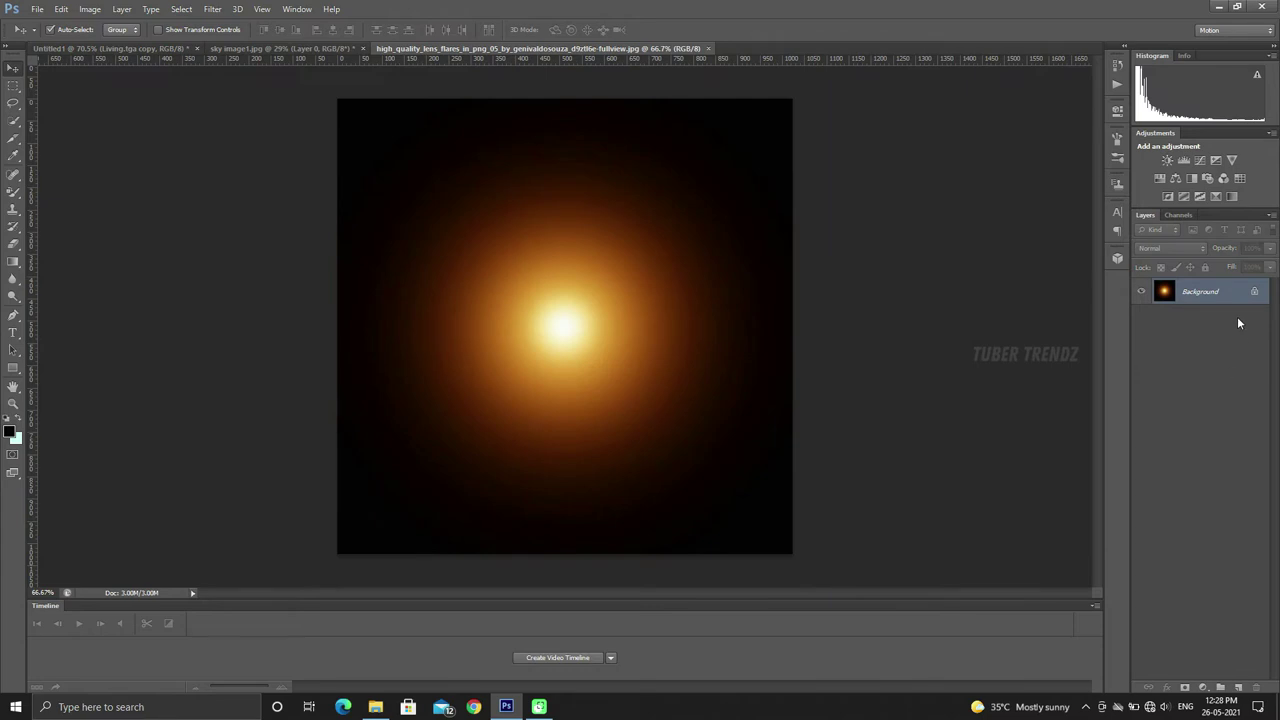
Unlock the background as Layer 0 and drag the lens flare into the Untitled1 render.
{"action": "double_click", "coordinate": [1200, 292]}
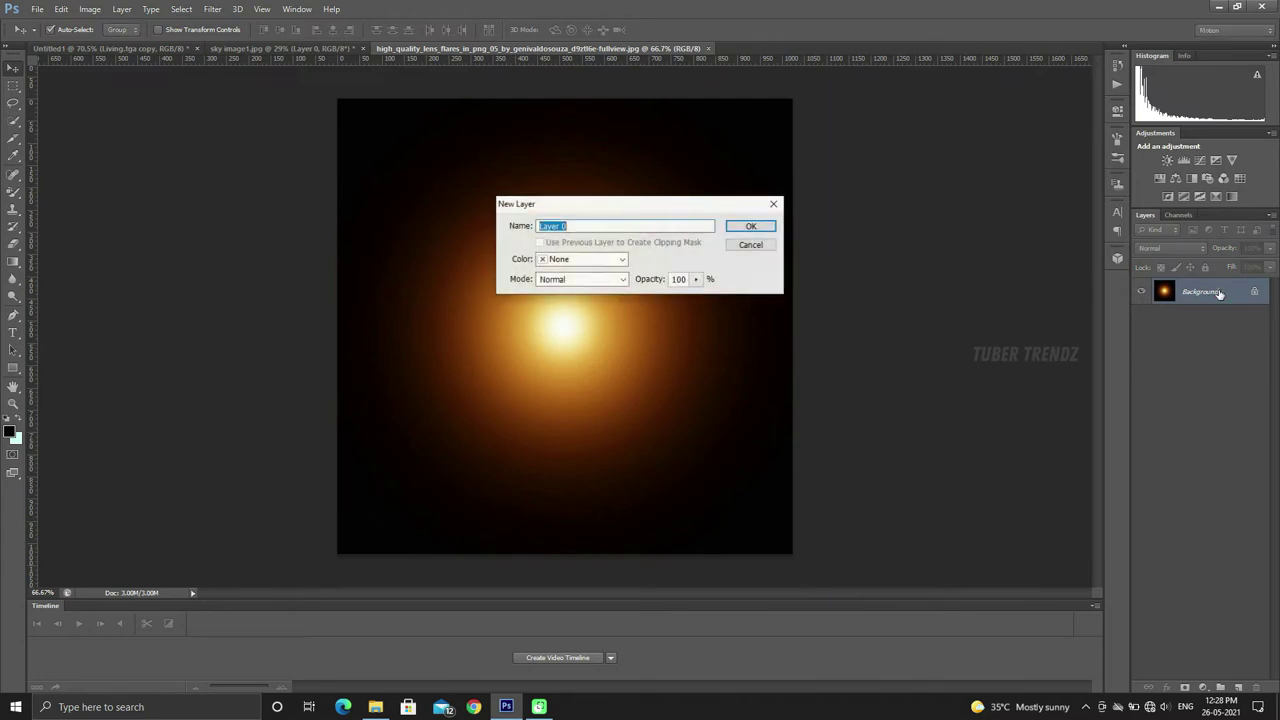
{"action": "left_click", "coordinate": [750, 229]}
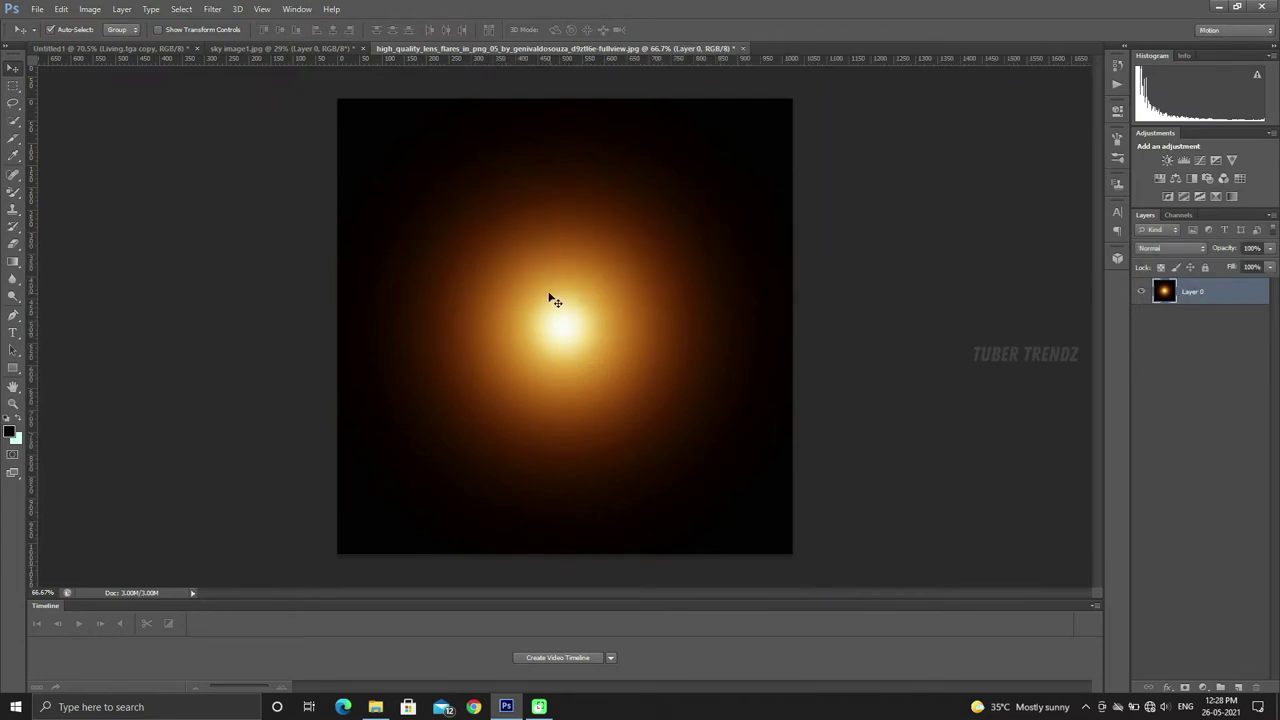
{"action": "left_click_drag", "start_coordinate": [554, 300], "coordinate": [96, 55]}
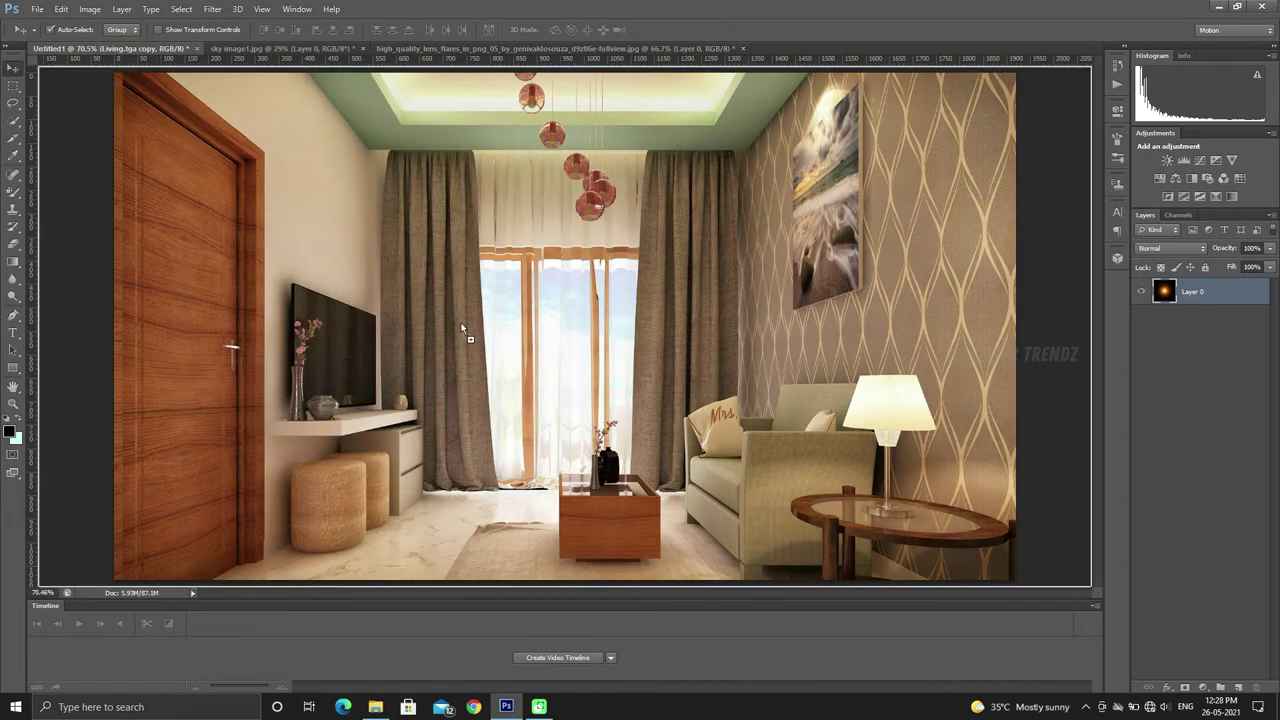
{"action": "left_click_drag", "start_coordinate": [96, 55], "coordinate": [555, 360]}
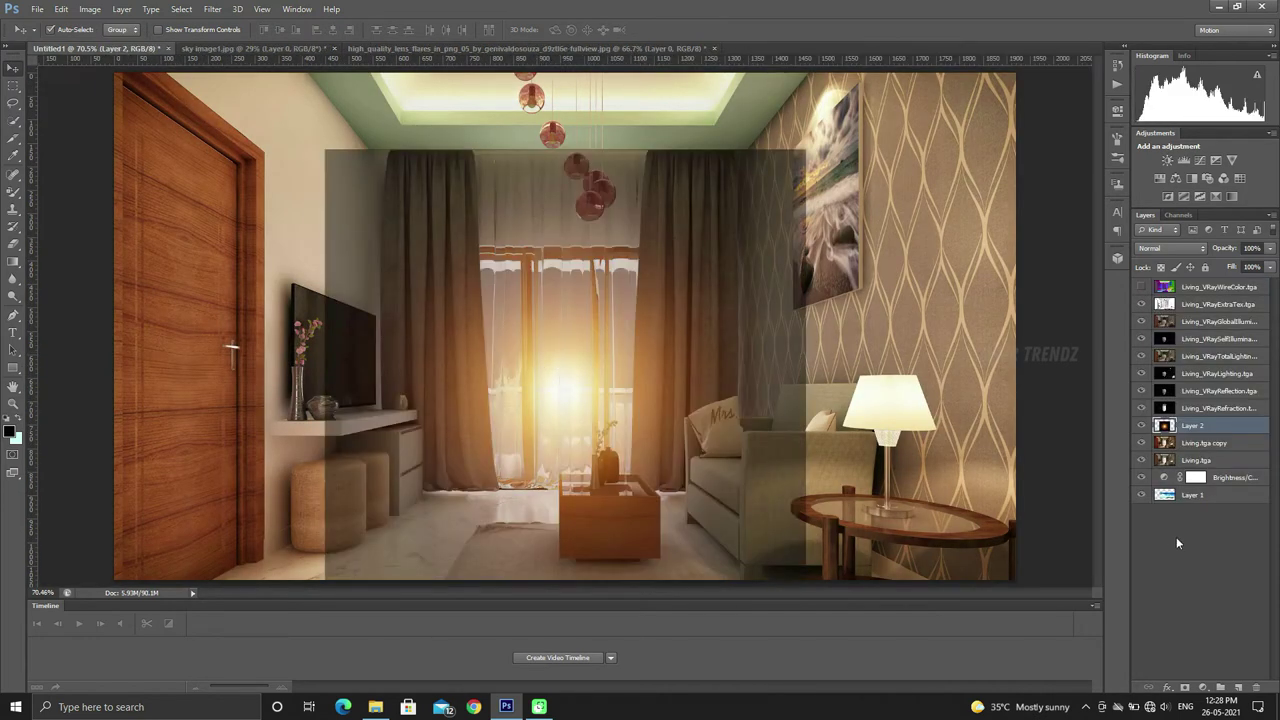
{"action": "key", "text": "ctrl+z"}
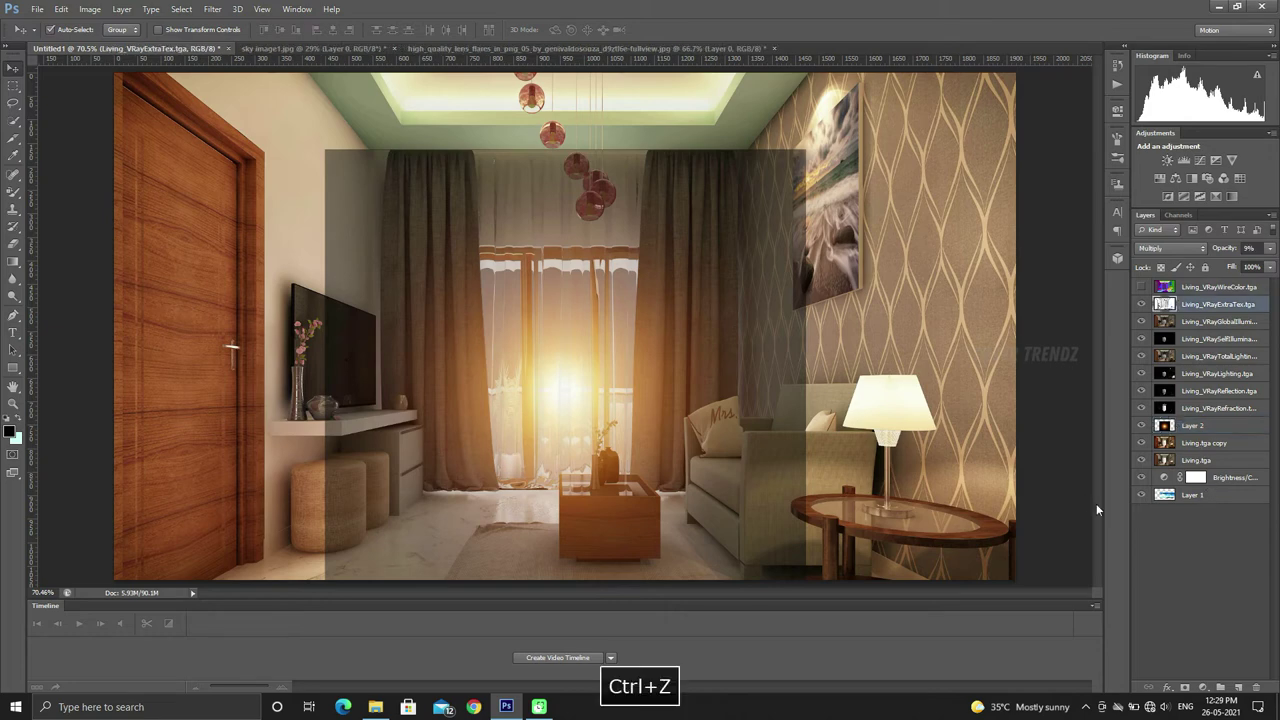
Move Layer 2 near the top of the stack and scale the flare down to a small square.
{"action": "left_click_drag", "start_coordinate": [1200, 425], "coordinate": [1200, 304]}
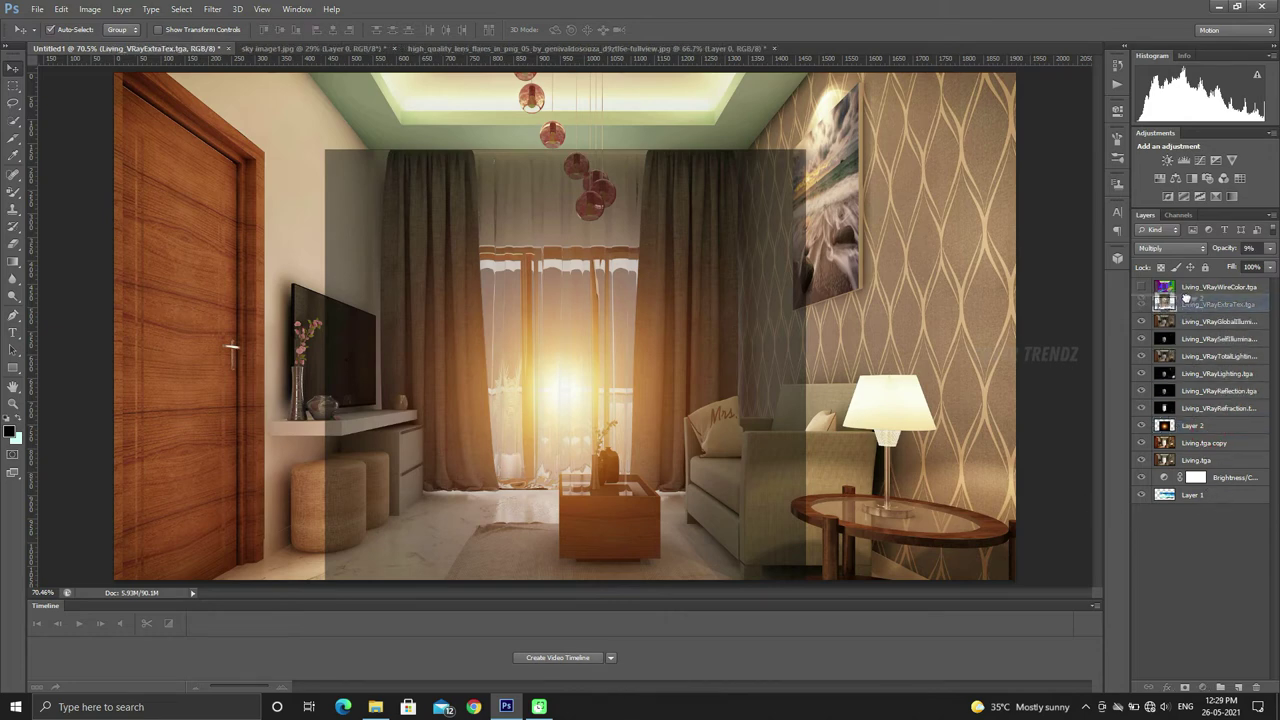
{"action": "left_click_drag", "start_coordinate": [662, 388], "coordinate": [706, 258]}
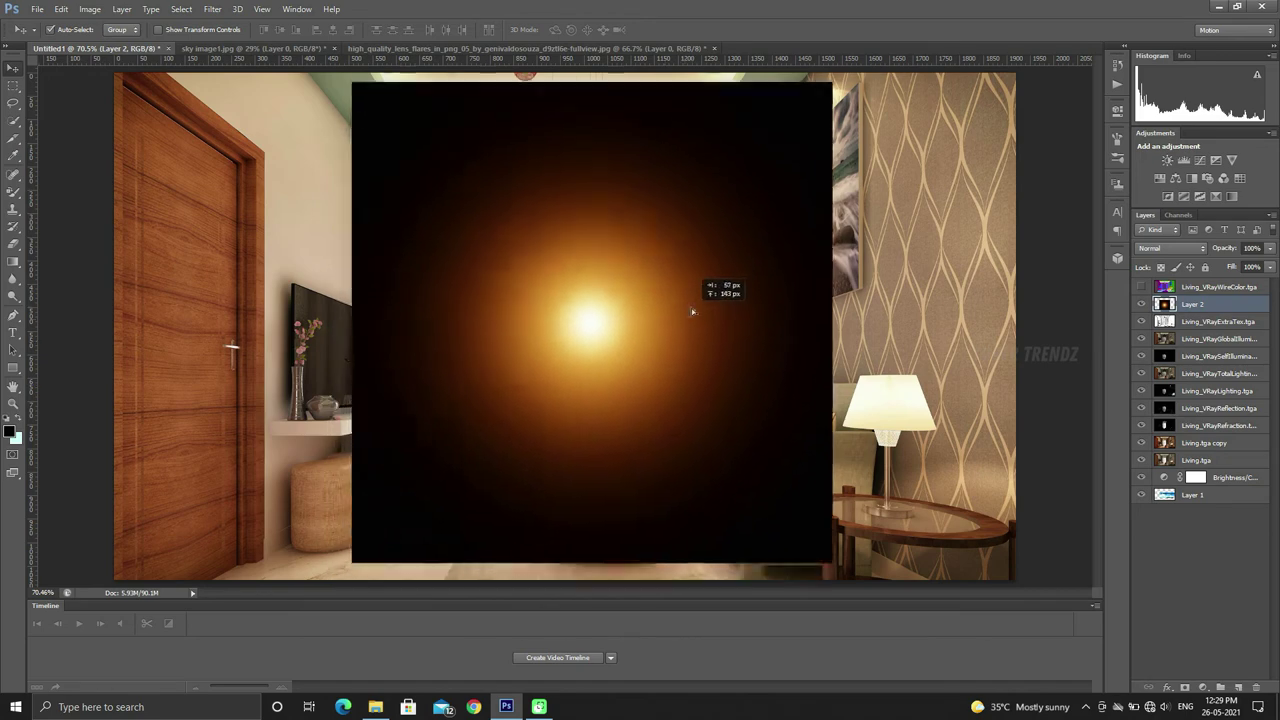
{"action": "left_click_drag", "start_coordinate": [706, 258], "coordinate": [672, 296]}
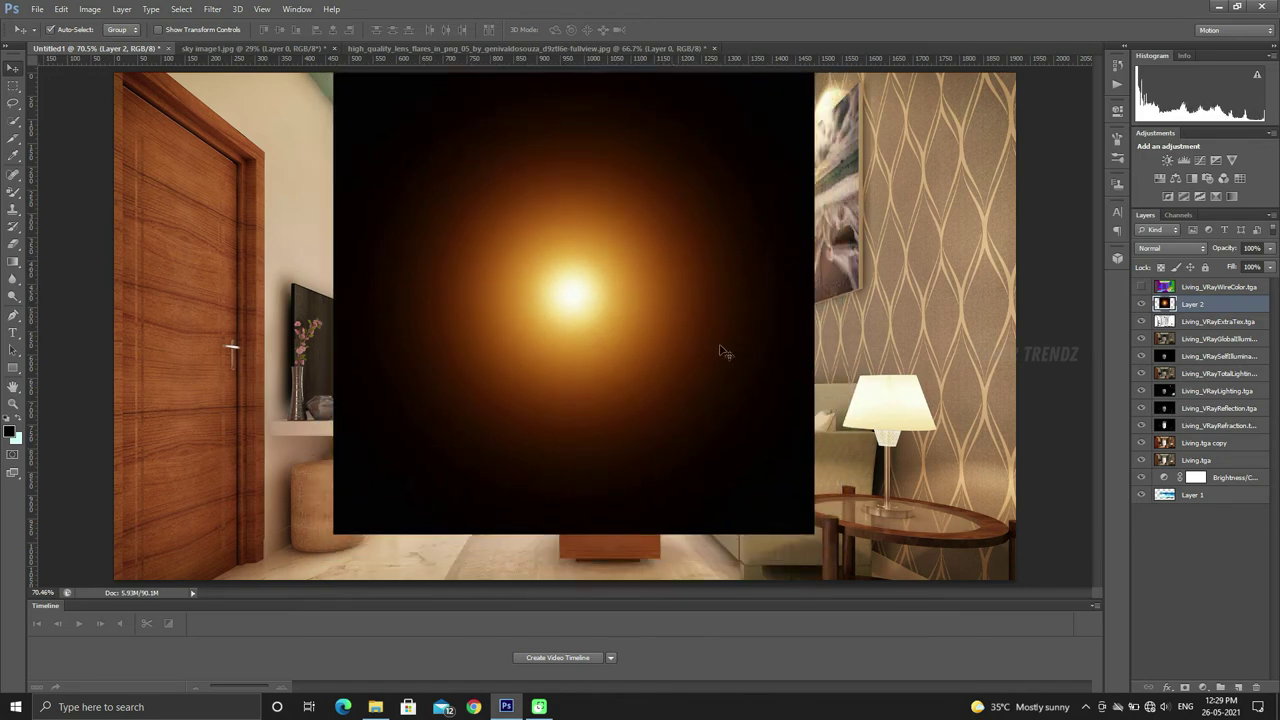
{"action": "key", "text": "ctrl+t"}
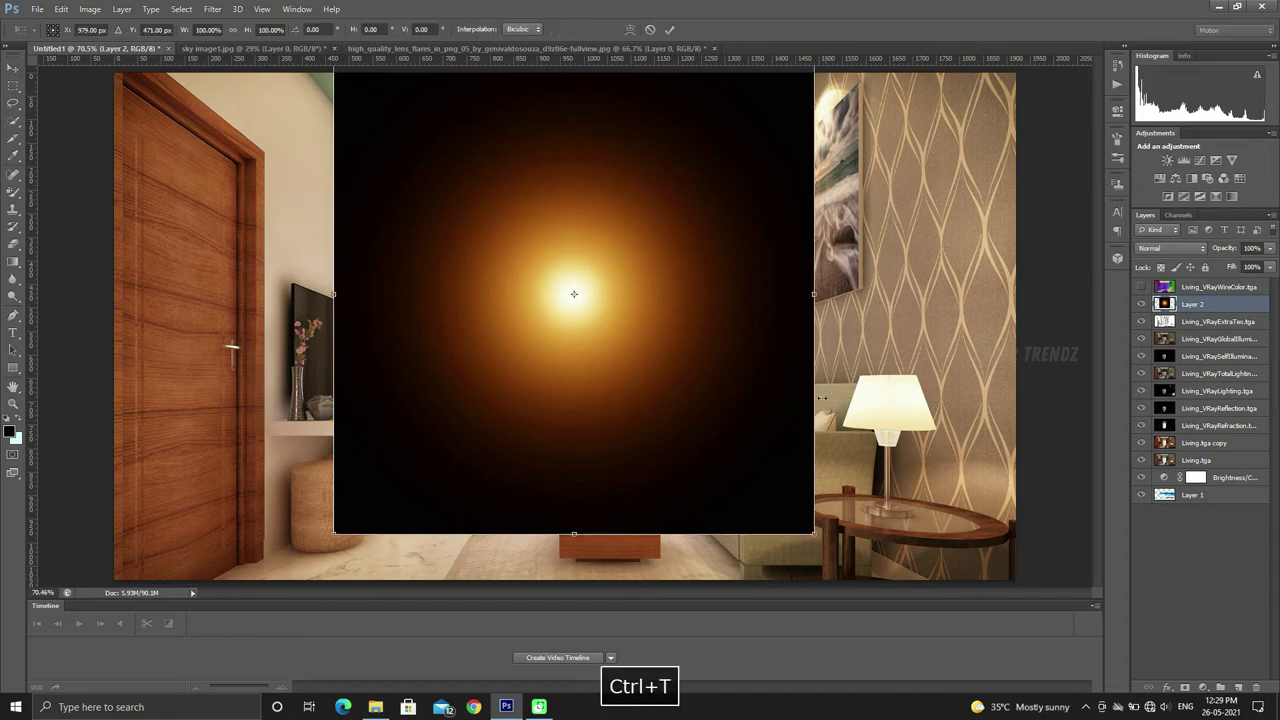
{"action": "left_click_drag", "start_coordinate": [811, 533], "coordinate": [602, 294]}
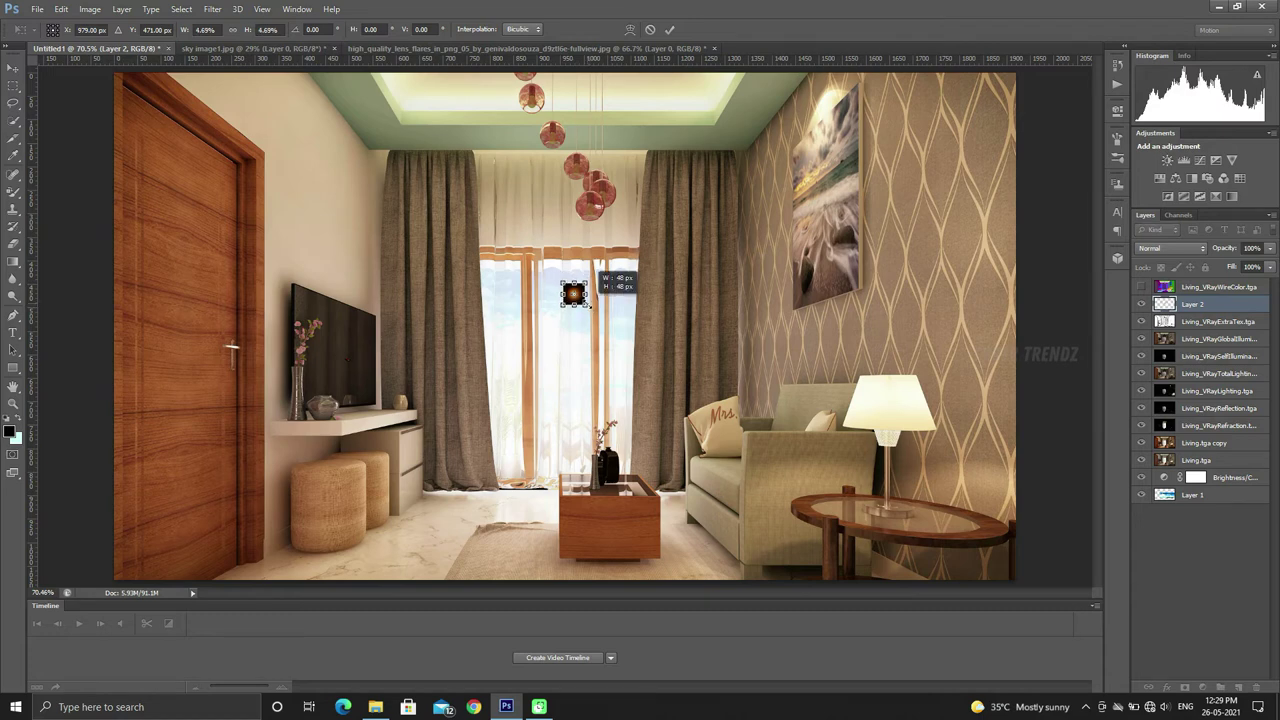
{"action": "left_click", "coordinate": [669, 29]}
Place the small flare on a pendant lamp bulb and set it to Screen blending.
{"action": "left_click_drag", "start_coordinate": [590, 298], "coordinate": [592, 213]}
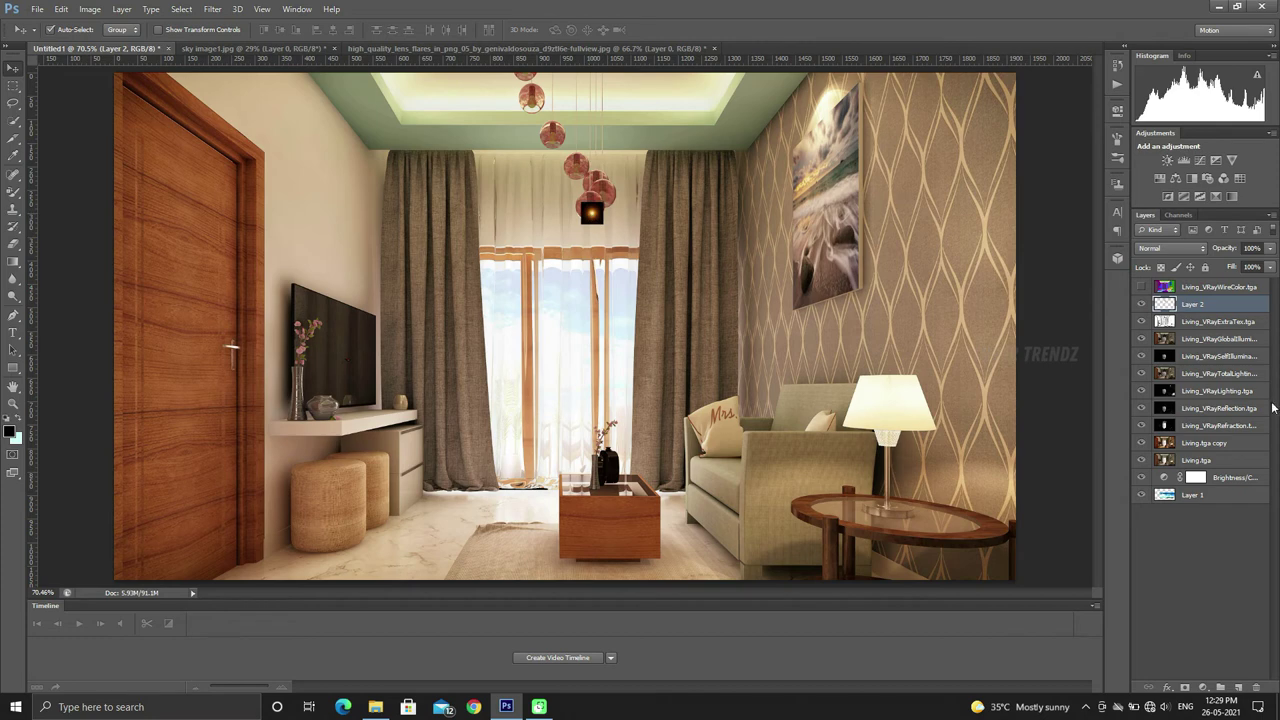
{"action": "left_click", "coordinate": [1162, 248]}
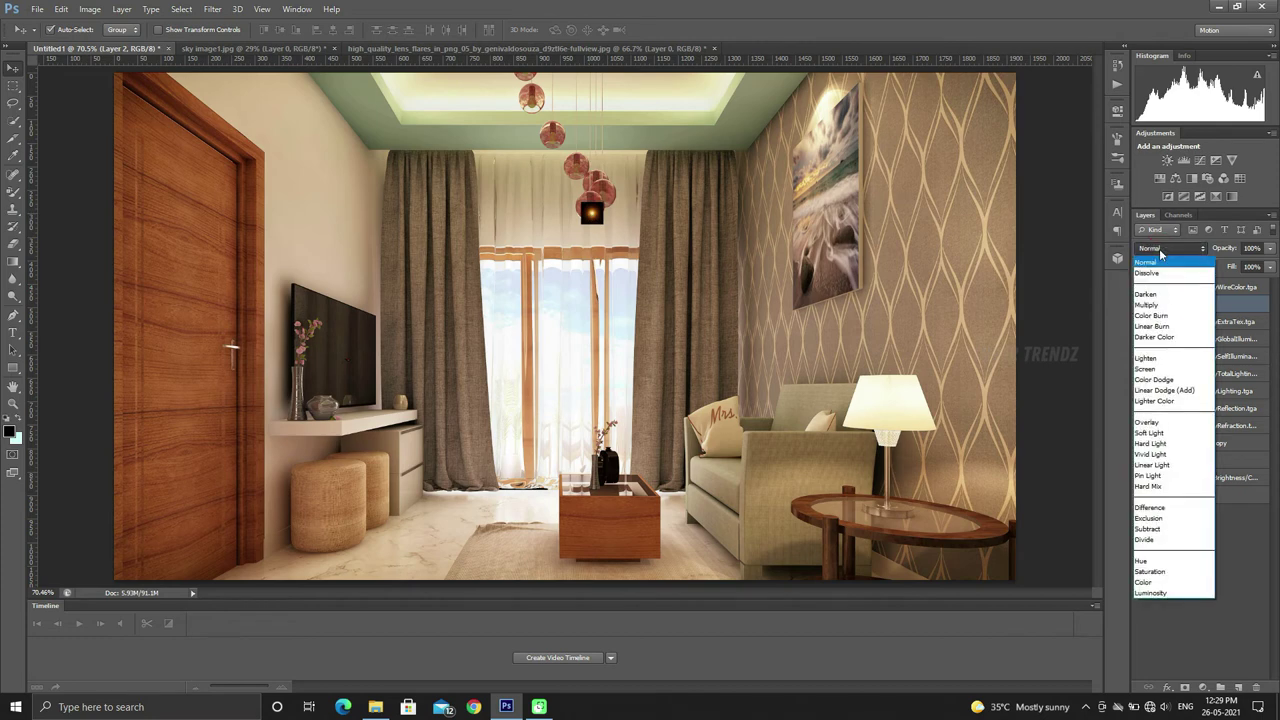
{"action": "left_click", "coordinate": [1148, 369]}
{"action": "left_click_drag", "start_coordinate": [597, 226], "coordinate": [590, 211]}
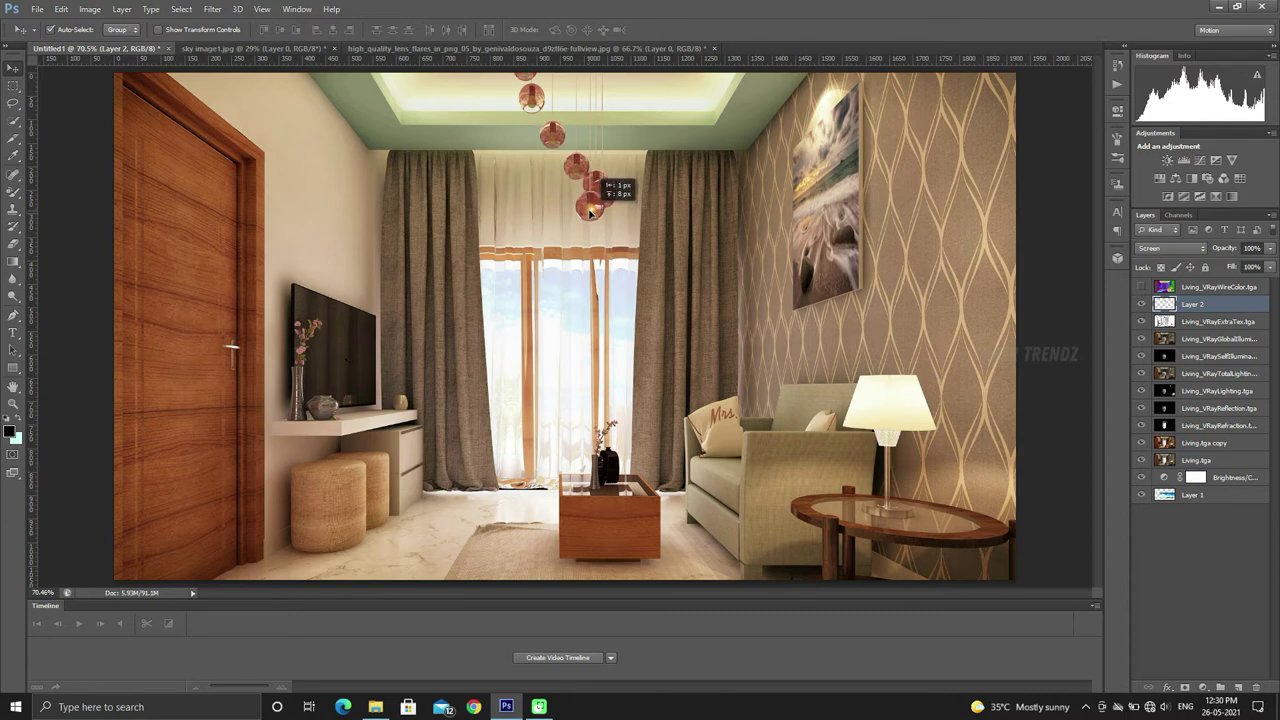
{"action": "left_click_drag", "start_coordinate": [590, 211], "coordinate": [600, 221]}
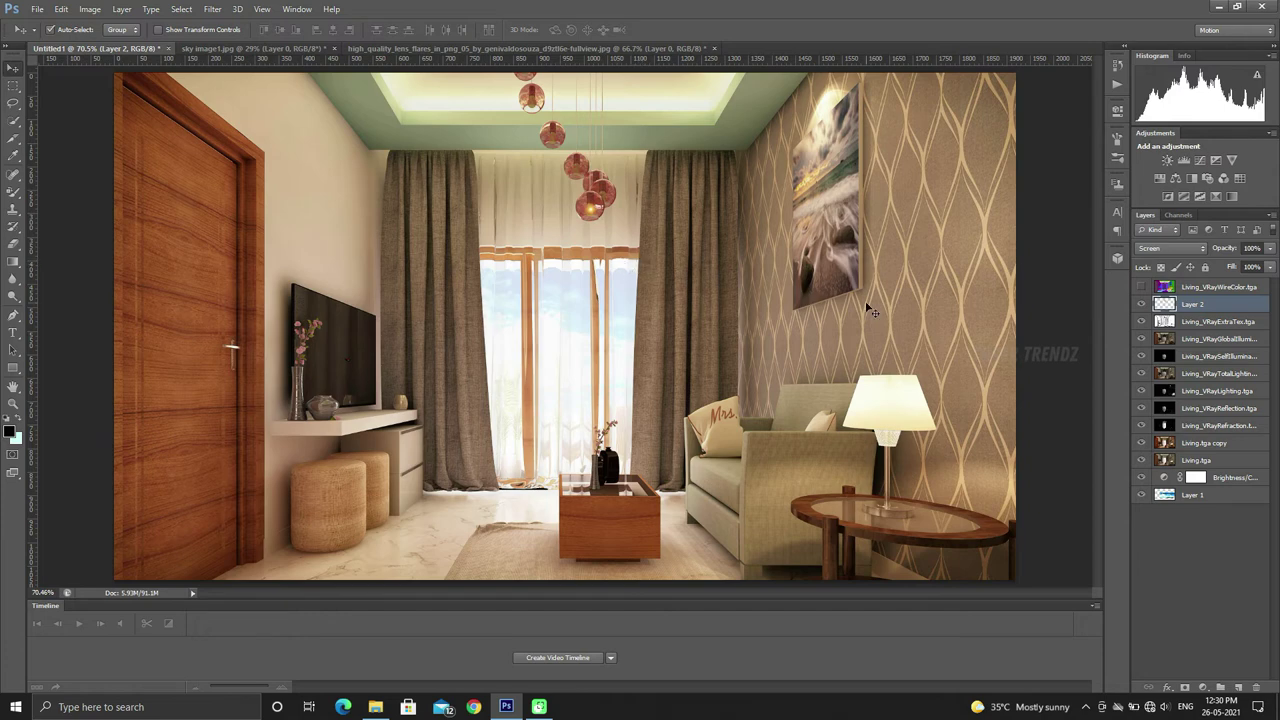
Alt-drag copies of the flare onto each of the other pendant lamps.
{"action": "left_click_drag", "start_coordinate": [590, 208], "coordinate": [600, 203]}
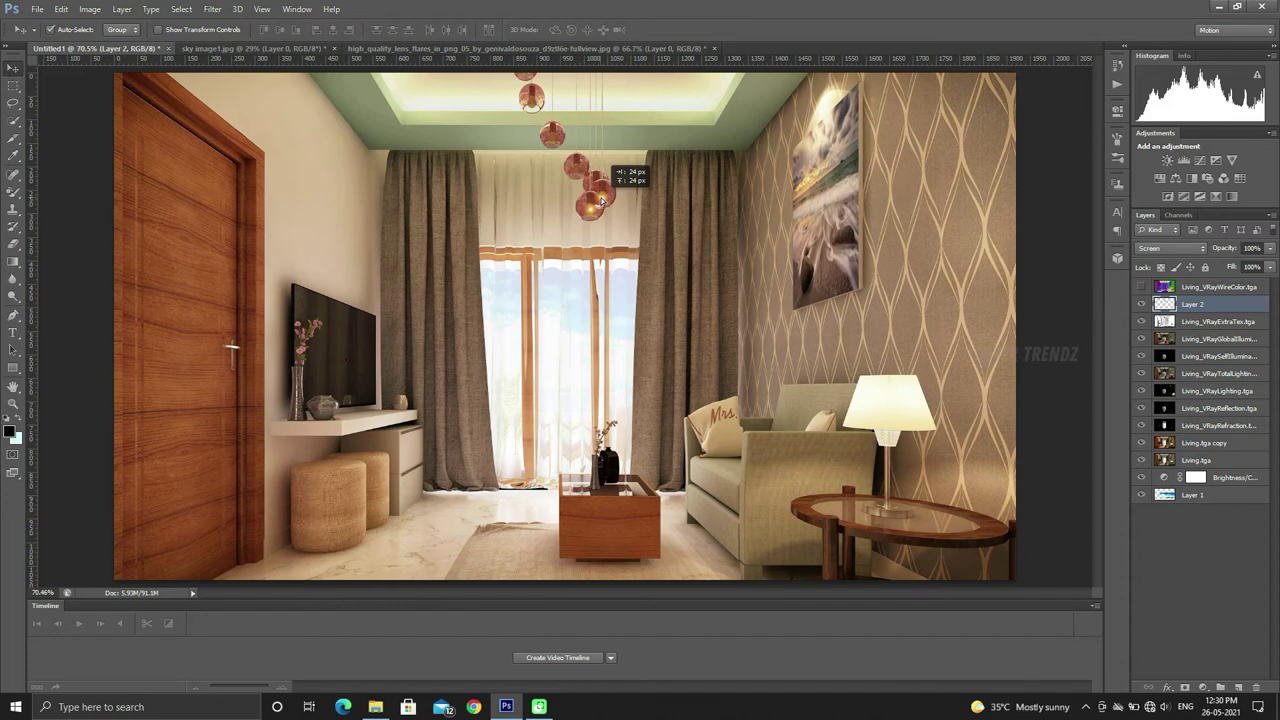
{"action": "left_click_drag", "start_coordinate": [600, 203], "coordinate": [575, 172]}
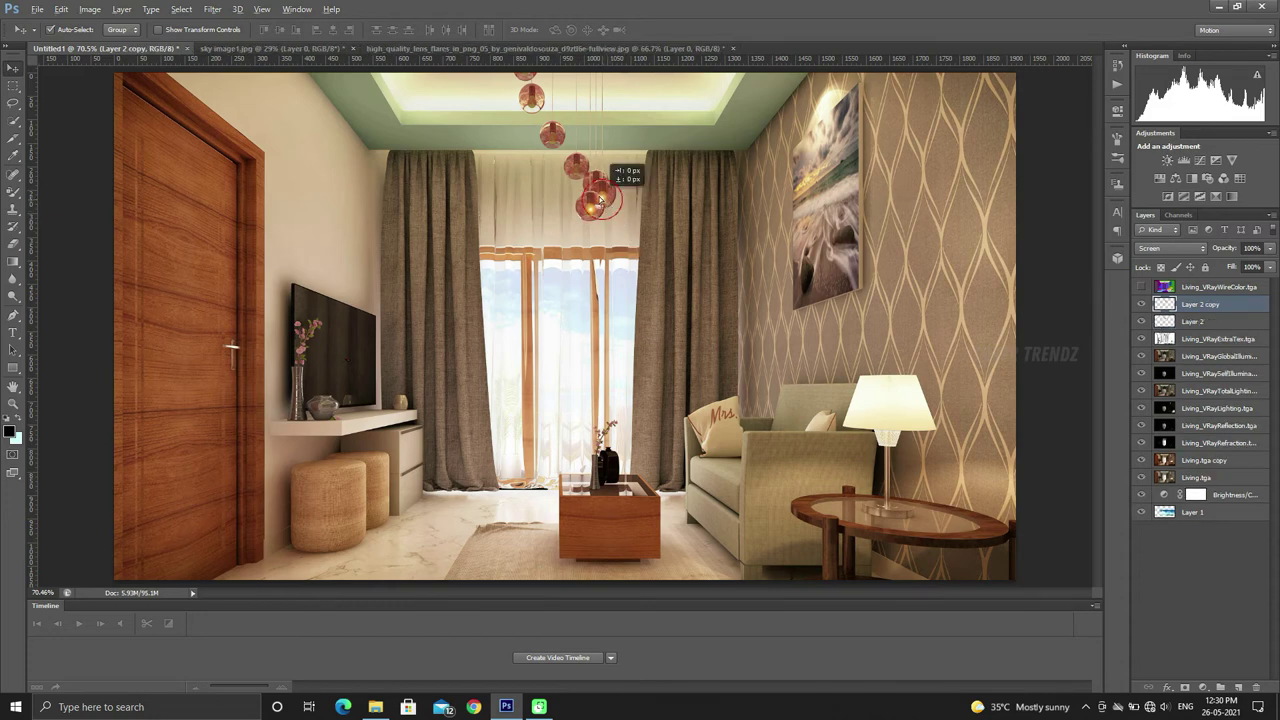
{"action": "left_click_drag", "start_coordinate": [575, 172], "coordinate": [575, 173]}
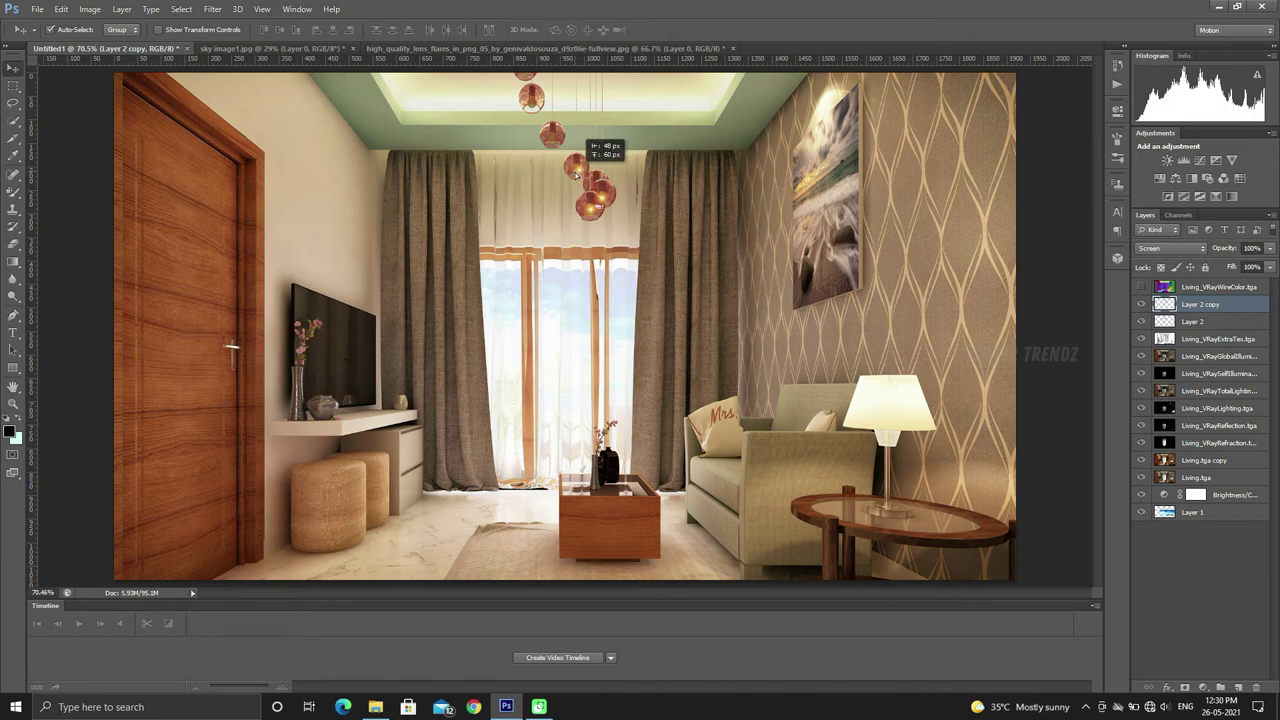
{"action": "mouse_move", "coordinate": [575, 172]}
{"action": "left_mouse_down"}
{"action": "mouse_move", "coordinate": [577, 187]}
{"action": "mouse_move", "coordinate": [535, 108]}
{"action": "left_mouse_up"}
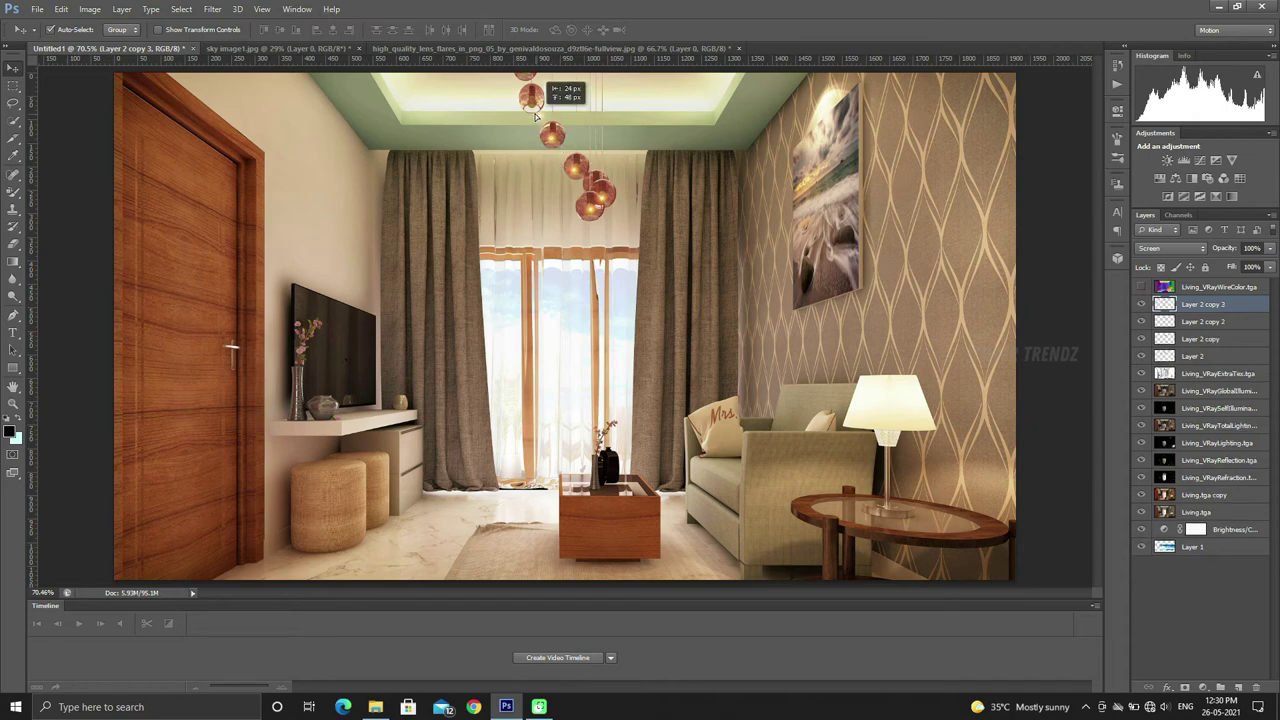
{"action": "left_click_drag", "start_coordinate": [535, 108], "coordinate": [525, 77]}
{"action": "left_click_drag", "start_coordinate": [577, 172], "coordinate": [593, 187]}
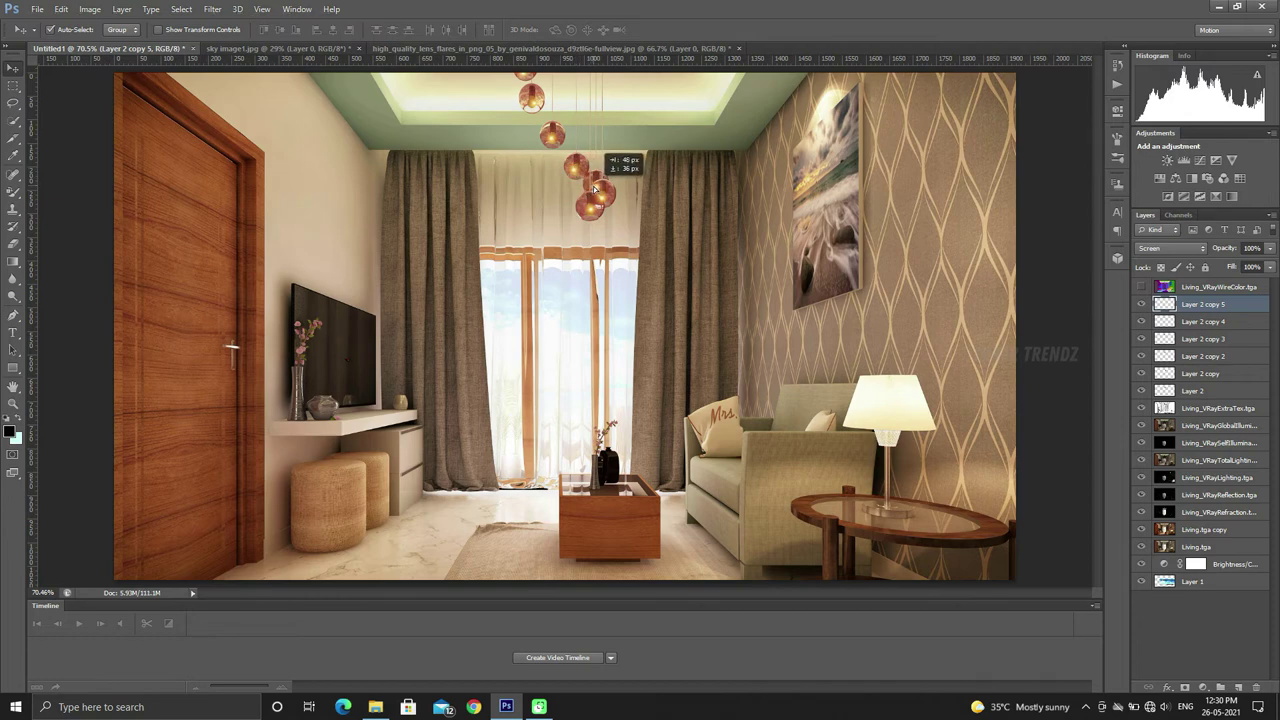
{"action": "left_click_drag", "start_coordinate": [593, 187], "coordinate": [593, 190]}
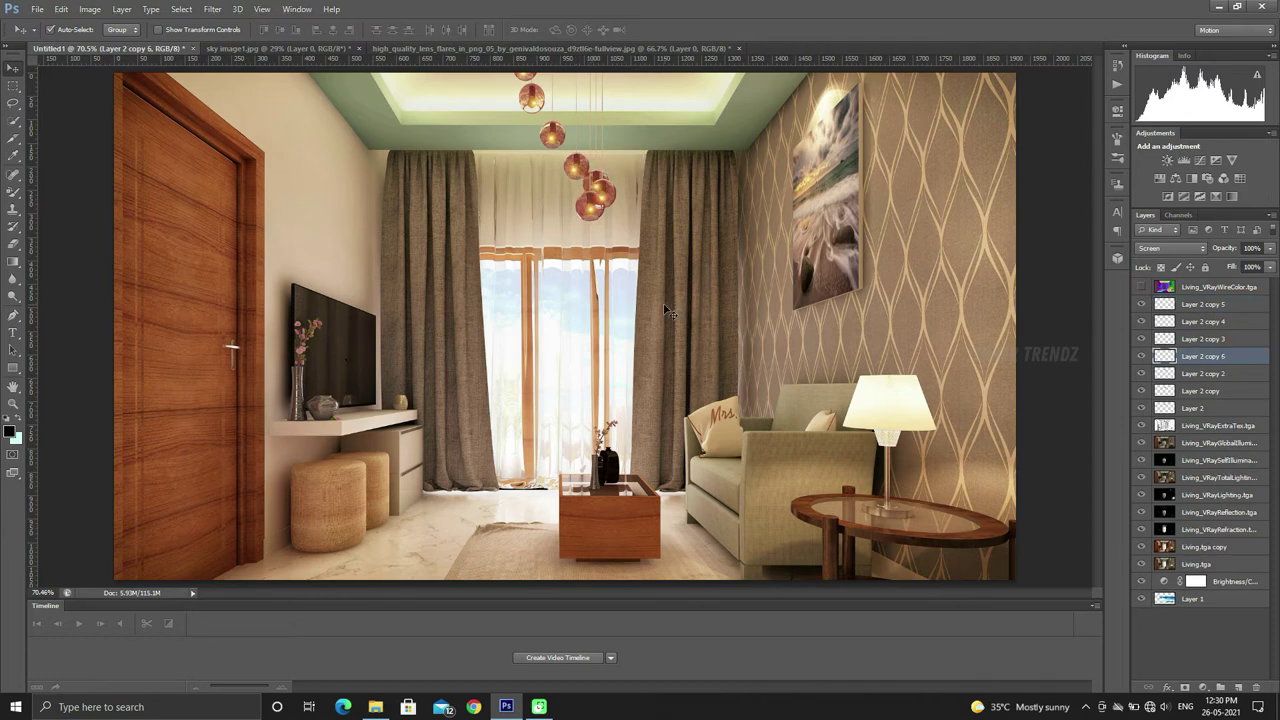
{"action": "left_click_drag", "start_coordinate": [568, 172], "coordinate": [576, 172]}
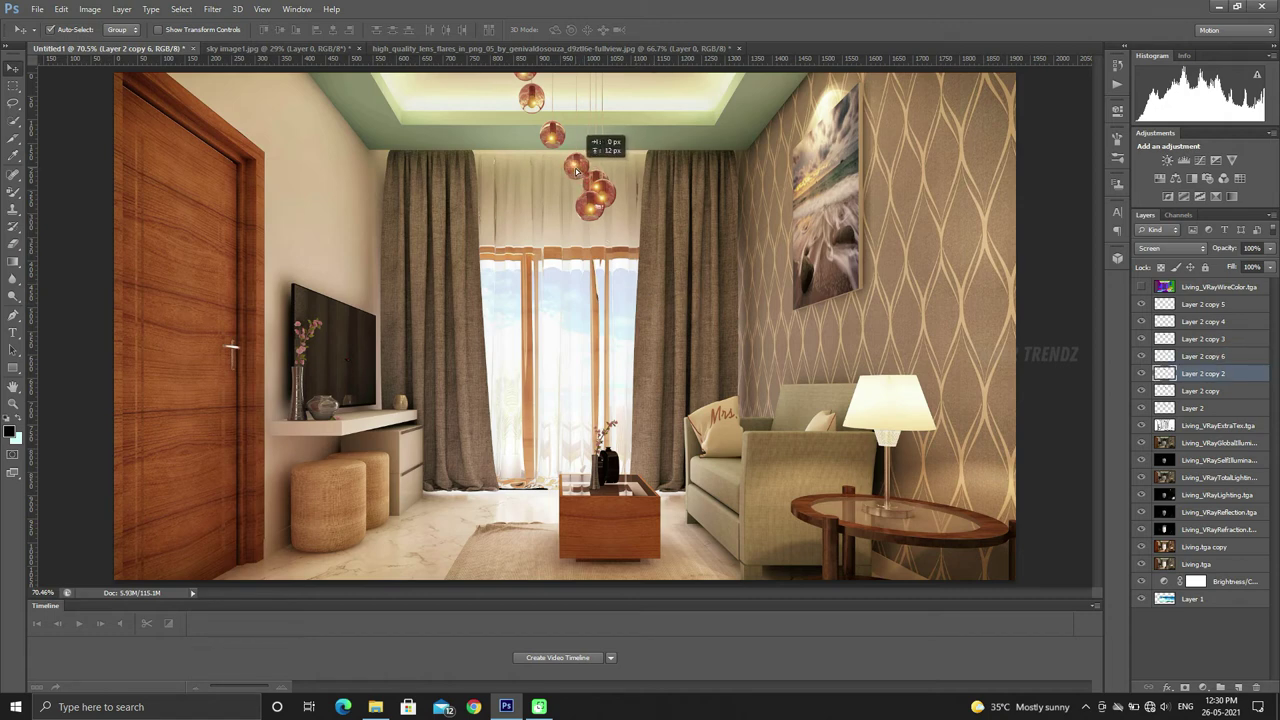
{"action": "left_click_drag", "start_coordinate": [576, 172], "coordinate": [573, 170]}
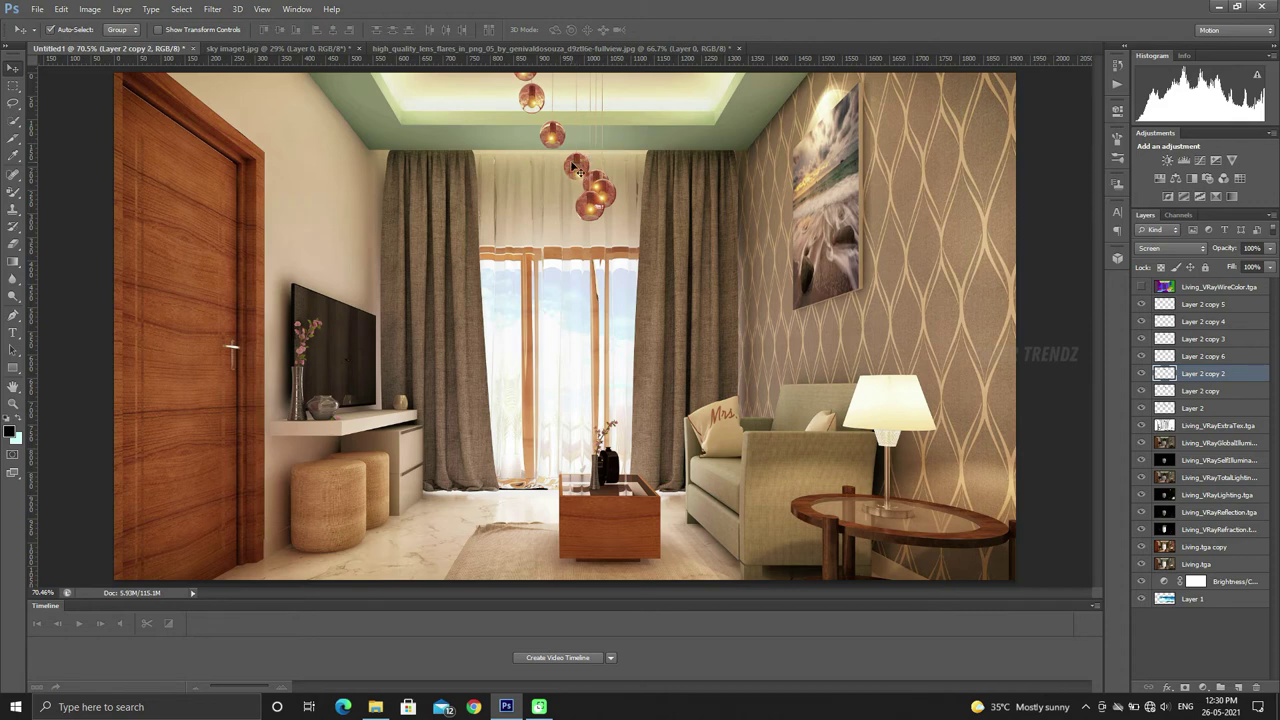
Zoom in to nudge one lamp flare onto its bulb, then fit the render on screen.
{"action": "scroll", "coordinate": [578, 175], "scroll_direction": "up", "scroll_amount": 3}
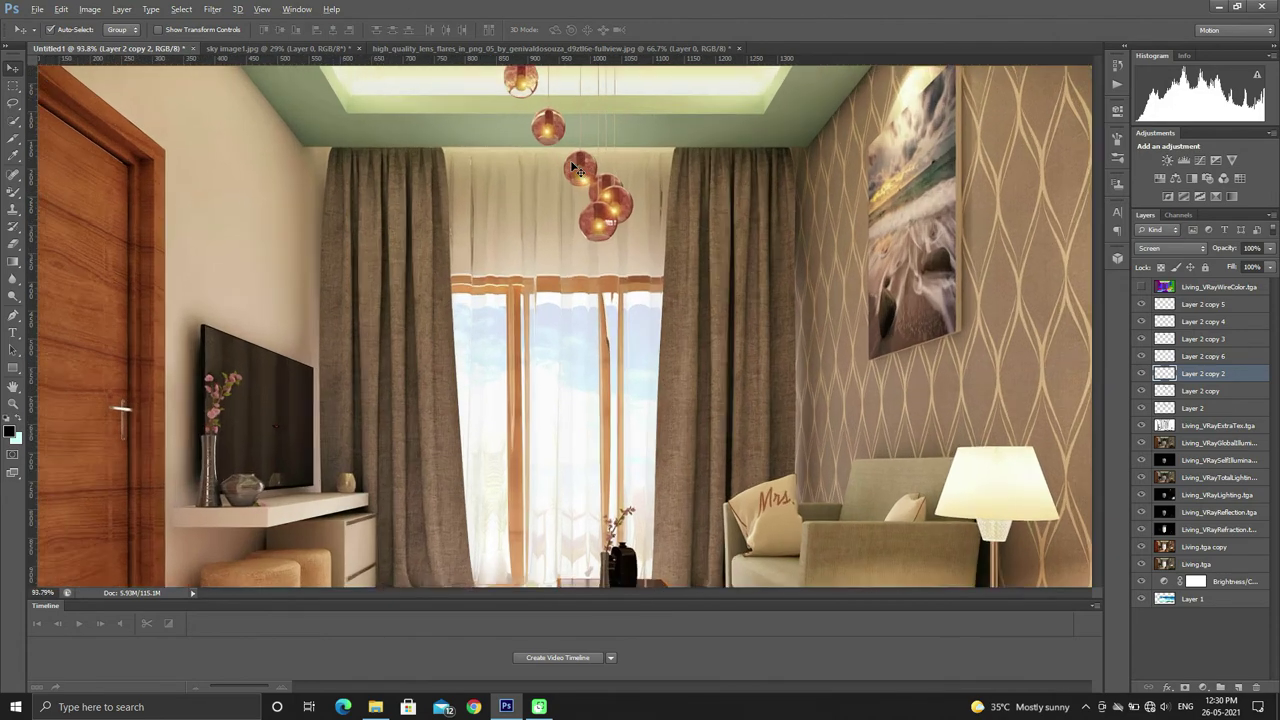
{"action": "scroll", "coordinate": [585, 190], "scroll_direction": "up", "scroll_amount": 3}
{"action": "scroll", "coordinate": [592, 205], "scroll_direction": "up", "scroll_amount": 2}
{"action": "left_click_drag", "start_coordinate": [600, 205], "coordinate": [590, 191]}
{"action": "scroll", "coordinate": [758, 266], "scroll_direction": "down", "scroll_amount": 1}
{"action": "scroll", "coordinate": [758, 266], "scroll_direction": "down", "scroll_amount": 1}
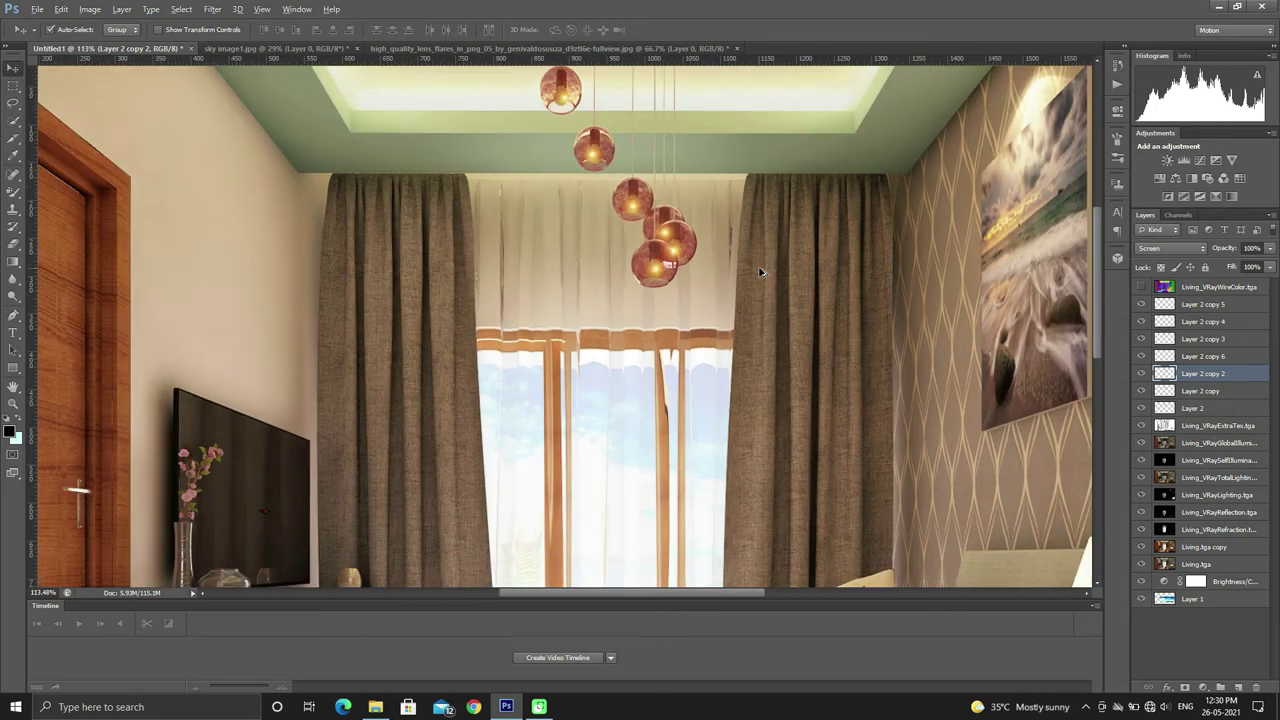
{"action": "scroll", "coordinate": [758, 266], "scroll_direction": "down", "scroll_amount": 1}
{"action": "scroll", "coordinate": [760, 272], "scroll_direction": "down", "scroll_amount": 1}
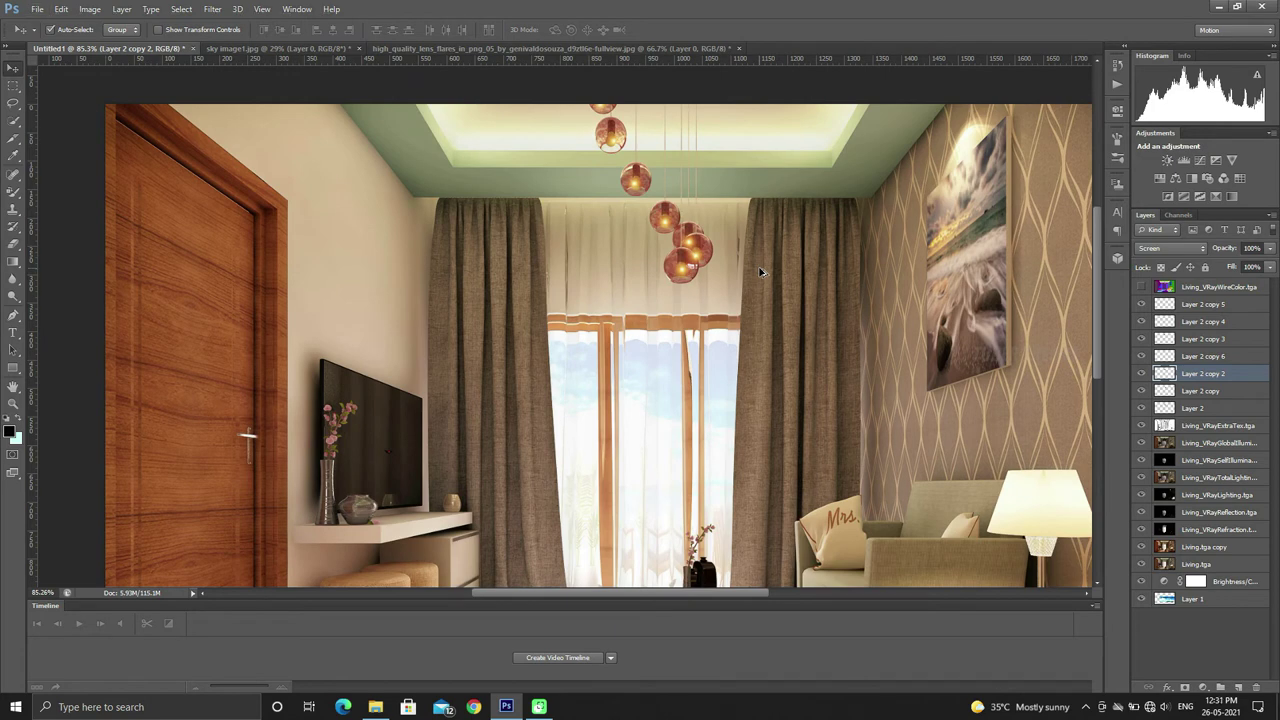
{"action": "scroll", "coordinate": [760, 272], "scroll_direction": "down", "scroll_amount": 1}
{"action": "scroll", "coordinate": [758, 266], "scroll_direction": "down", "scroll_amount": 1}
{"action": "scroll", "coordinate": [758, 266], "scroll_direction": "down", "scroll_amount": 1}
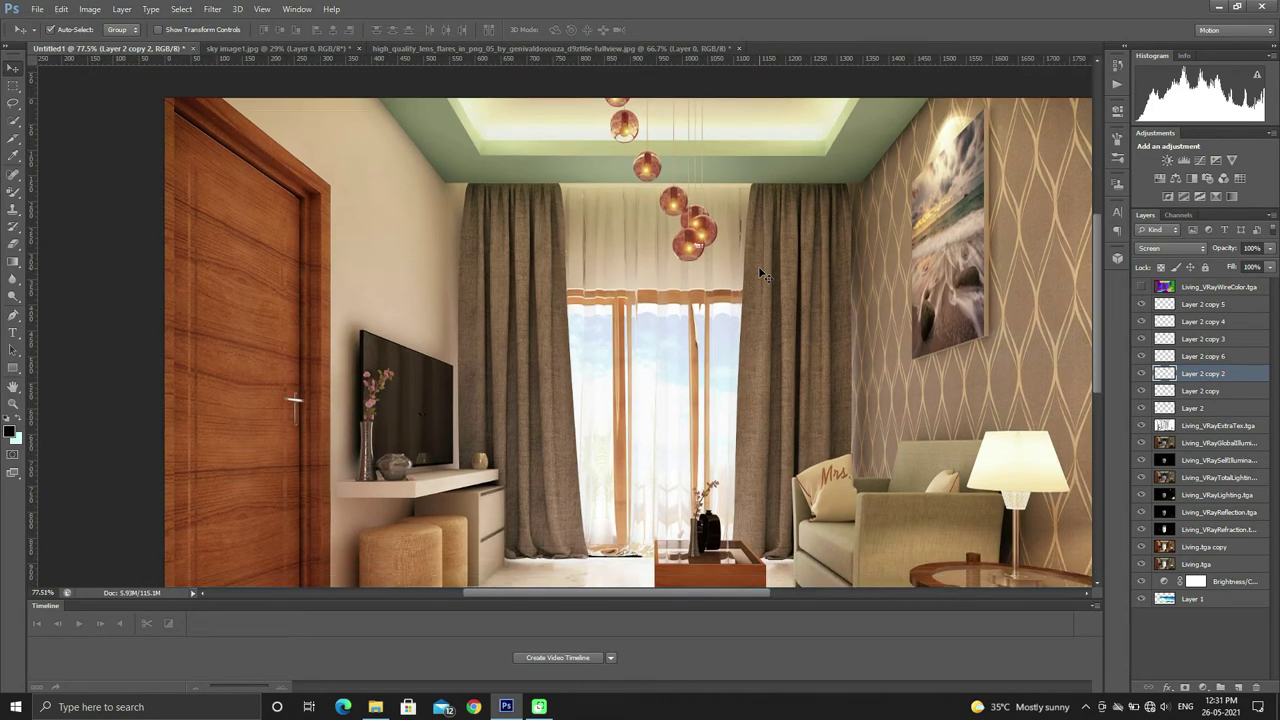
{"action": "key", "text": "space"}
{"action": "right_click", "coordinate": [767, 271]}
{"action": "left_click", "coordinate": [790, 278]}
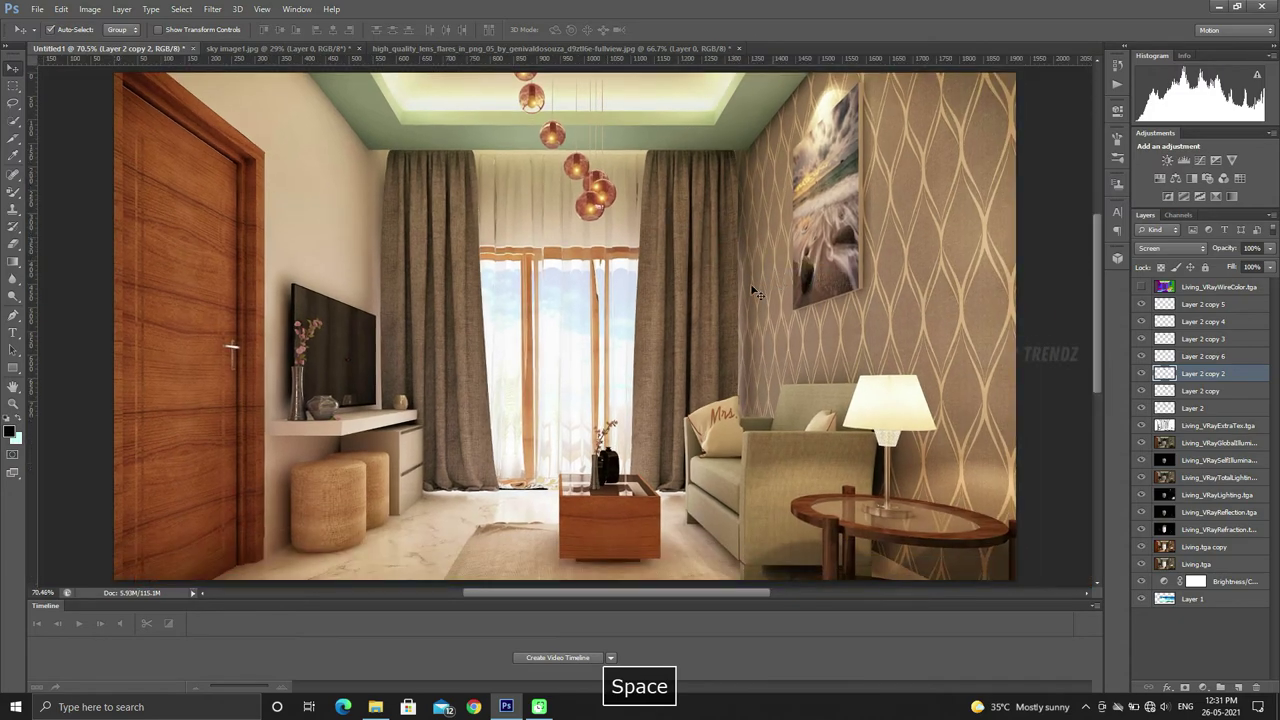
Bring in the second lens-flare image, enlarge it to about 727% and rotate it diagonally.
{"action": "left_click", "coordinate": [375, 707]}
{"action": "left_click", "coordinate": [440, 405]}
{"action": "mouse_move", "coordinate": [300, 170]}
{"action": "left_mouse_down"}
{"action": "mouse_move", "coordinate": [455, 537]}
{"action": "mouse_move", "coordinate": [601, 489]}
{"action": "mouse_move", "coordinate": [603, 502]}
{"action": "left_mouse_up"}
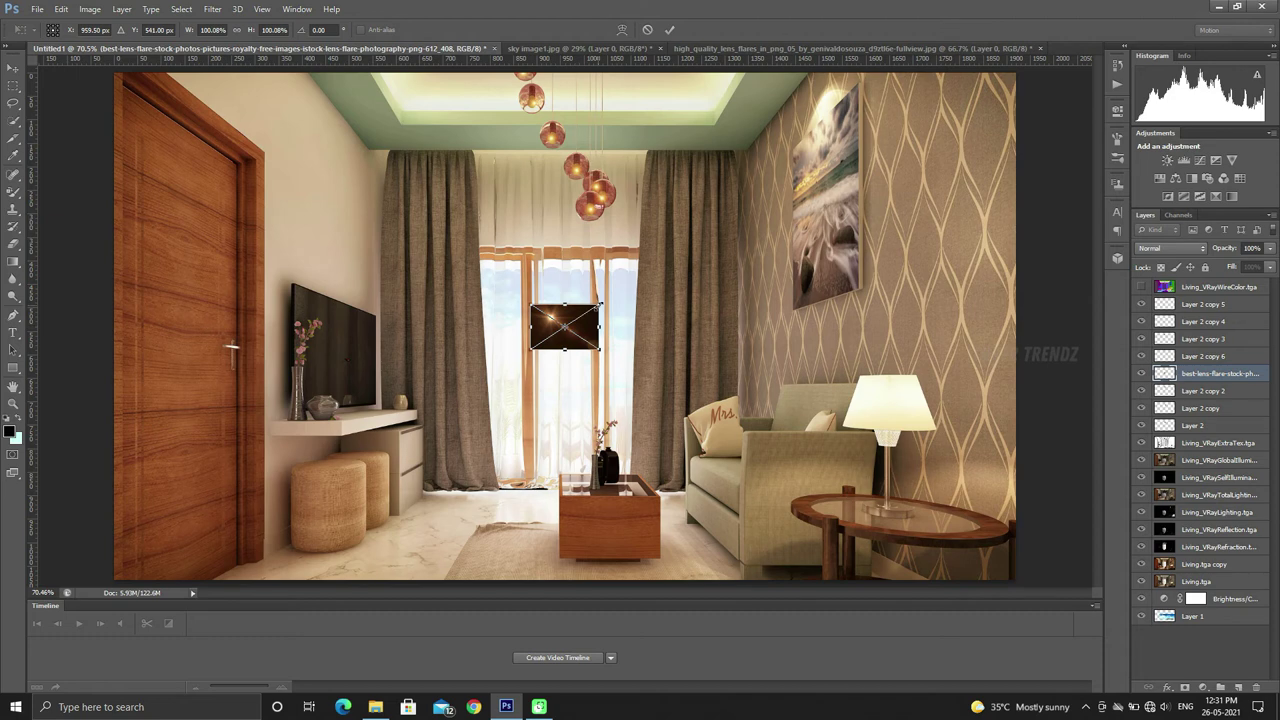
{"action": "left_click_drag", "start_coordinate": [600, 305], "coordinate": [736, 212]}
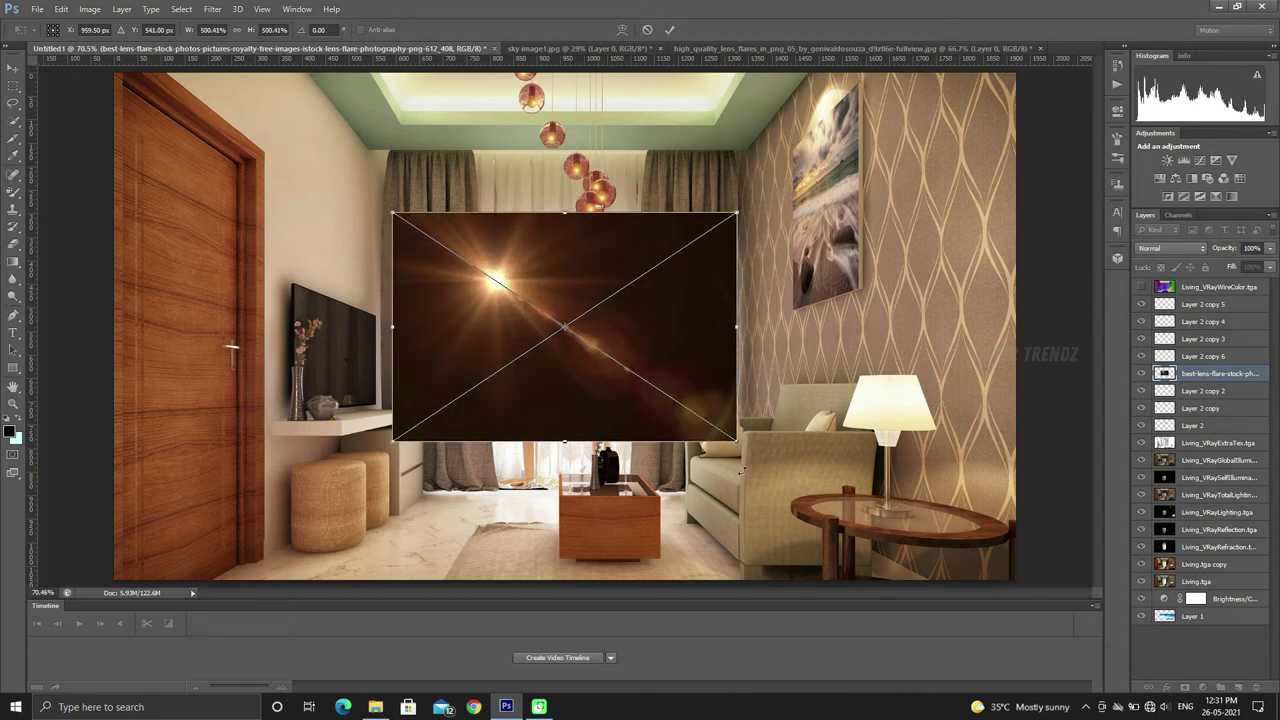
{"action": "mouse_move", "coordinate": [760, 456]}
{"action": "left_mouse_down"}
{"action": "mouse_move", "coordinate": [298, 527]}
{"action": "mouse_move", "coordinate": [347, 473]}
{"action": "left_mouse_up"}
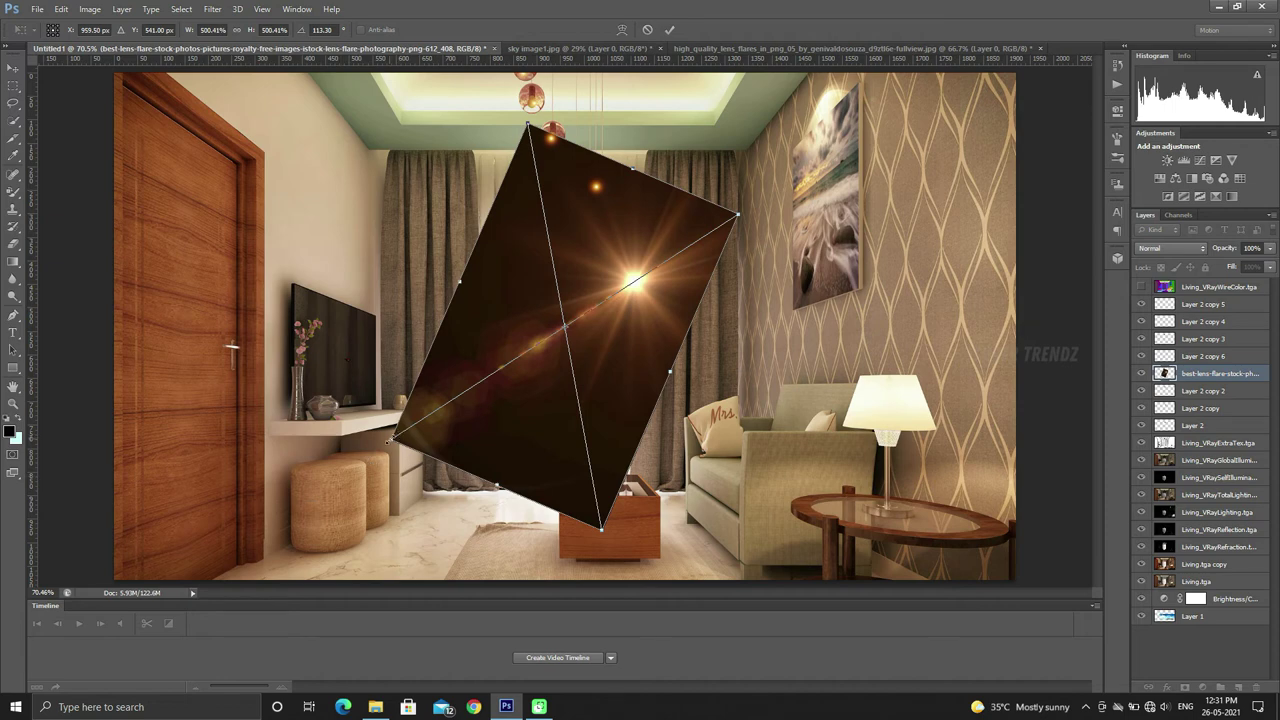
{"action": "mouse_move", "coordinate": [389, 441]}
{"action": "left_mouse_down"}
{"action": "mouse_move", "coordinate": [336, 478]}
{"action": "mouse_move", "coordinate": [322, 507]}
{"action": "left_mouse_up"}
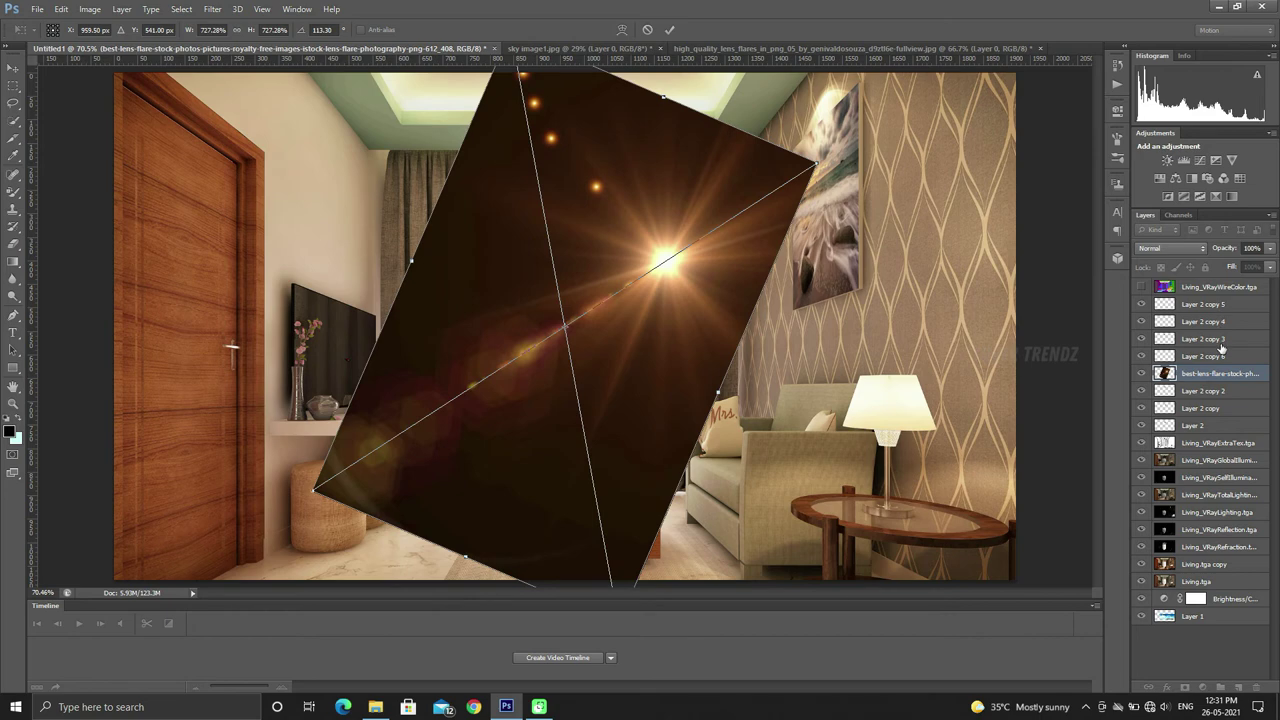
{"action": "left_click", "coordinate": [669, 30]}
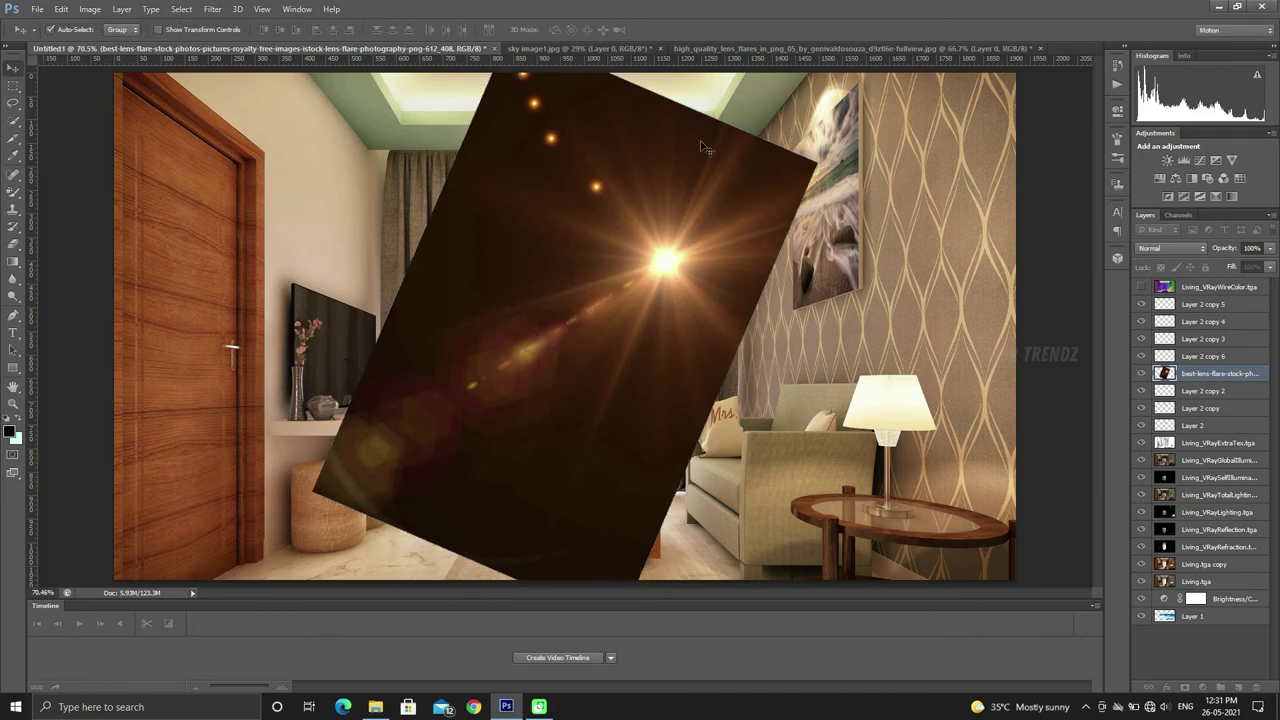
Move the flare layer near the top, shift it left, and set it to Screen blending.
{"action": "left_click_drag", "start_coordinate": [1217, 378], "coordinate": [1215, 297]}
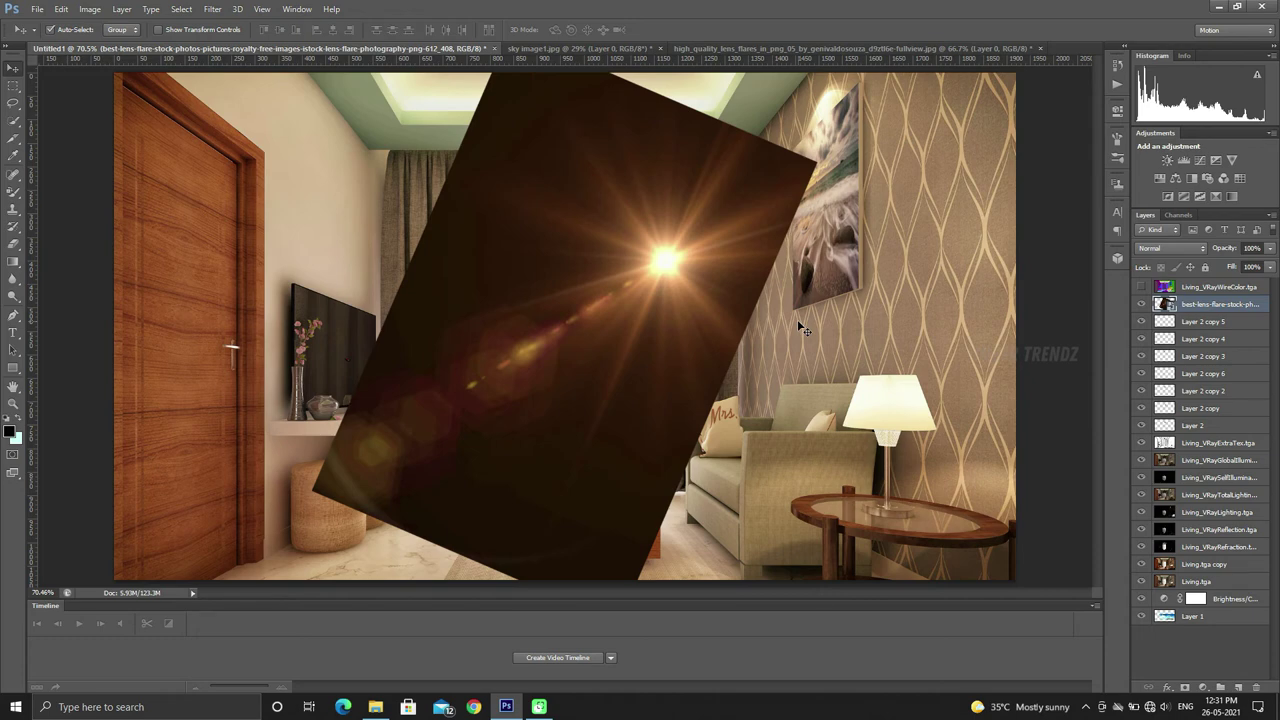
{"action": "mouse_move", "coordinate": [698, 262]}
{"action": "left_mouse_down"}
{"action": "mouse_move", "coordinate": [498, 291]}
{"action": "mouse_move", "coordinate": [653, 312]}
{"action": "left_mouse_up"}
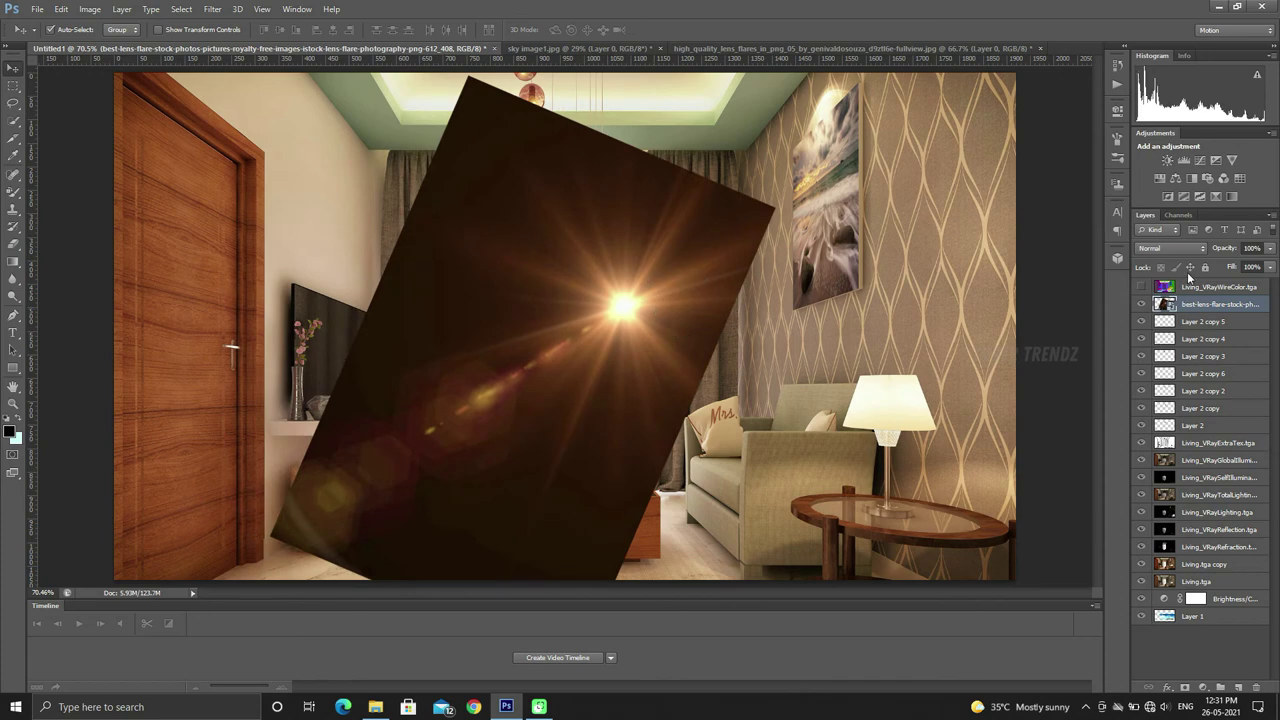
{"action": "left_click", "coordinate": [1170, 248]}
{"action": "left_click", "coordinate": [1165, 364]}
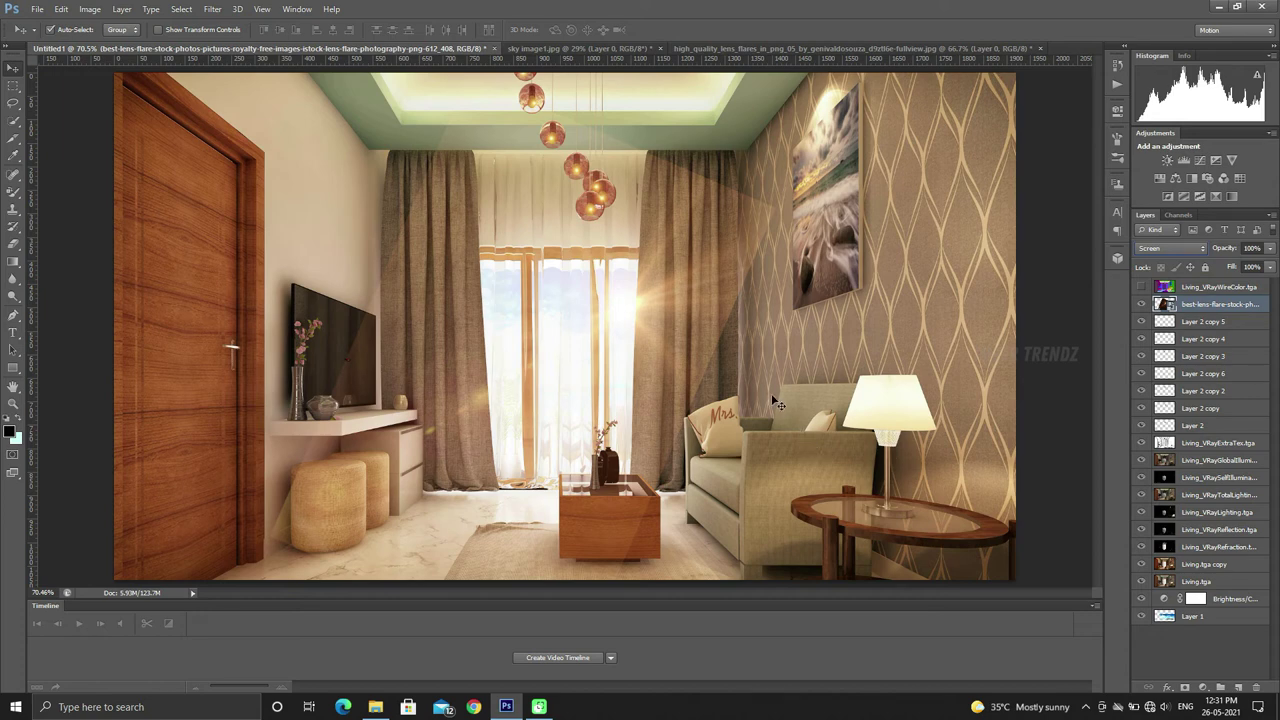
Scale the lens flare up to about 1357% and position its sun glow over the window.
{"action": "key", "text": "ctrl+t"}
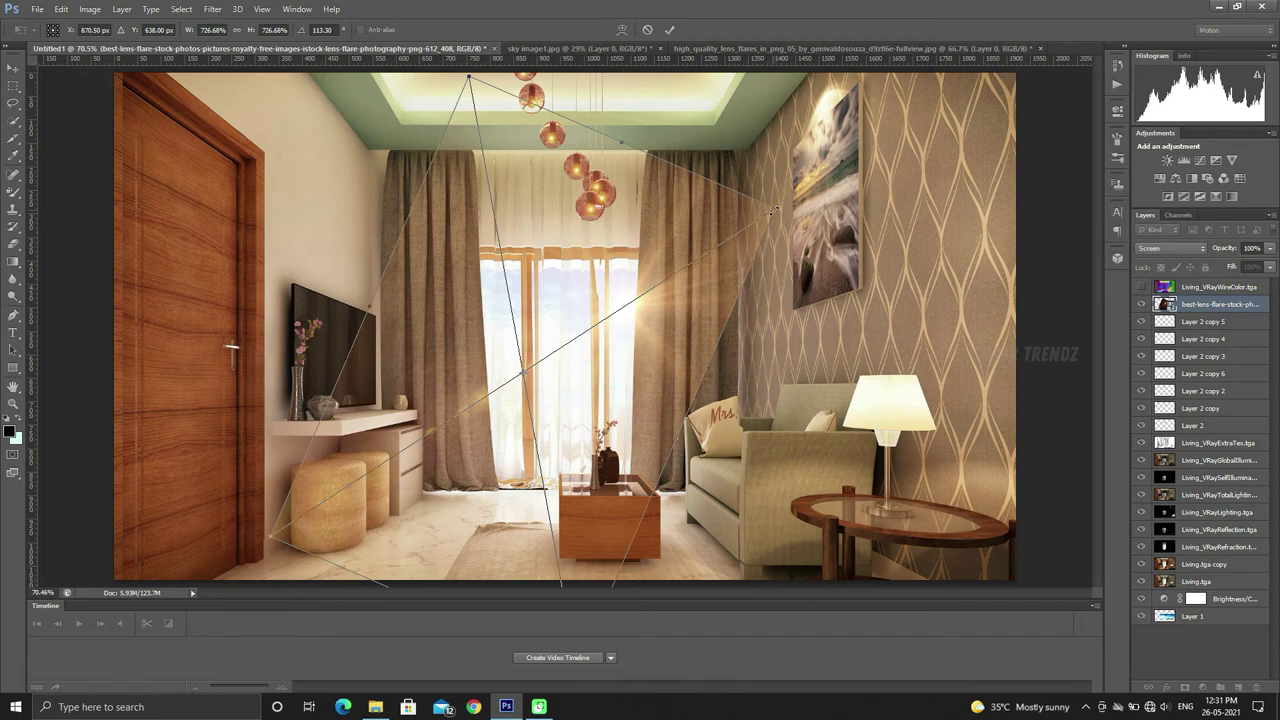
{"action": "mouse_move", "coordinate": [775, 210]}
{"action": "left_mouse_down"}
{"action": "mouse_move", "coordinate": [940, 110]}
{"action": "mouse_move", "coordinate": [1008, 86]}
{"action": "left_mouse_up"}
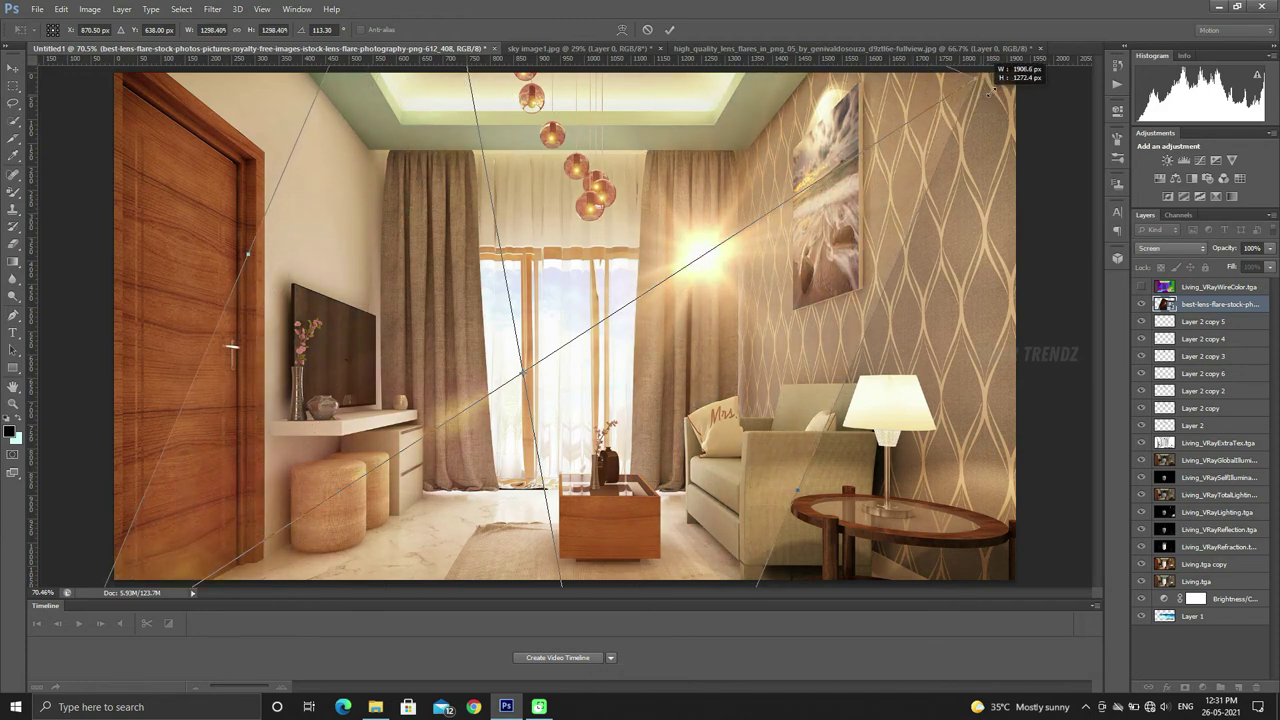
{"action": "left_click_drag", "start_coordinate": [735, 249], "coordinate": [637, 301]}
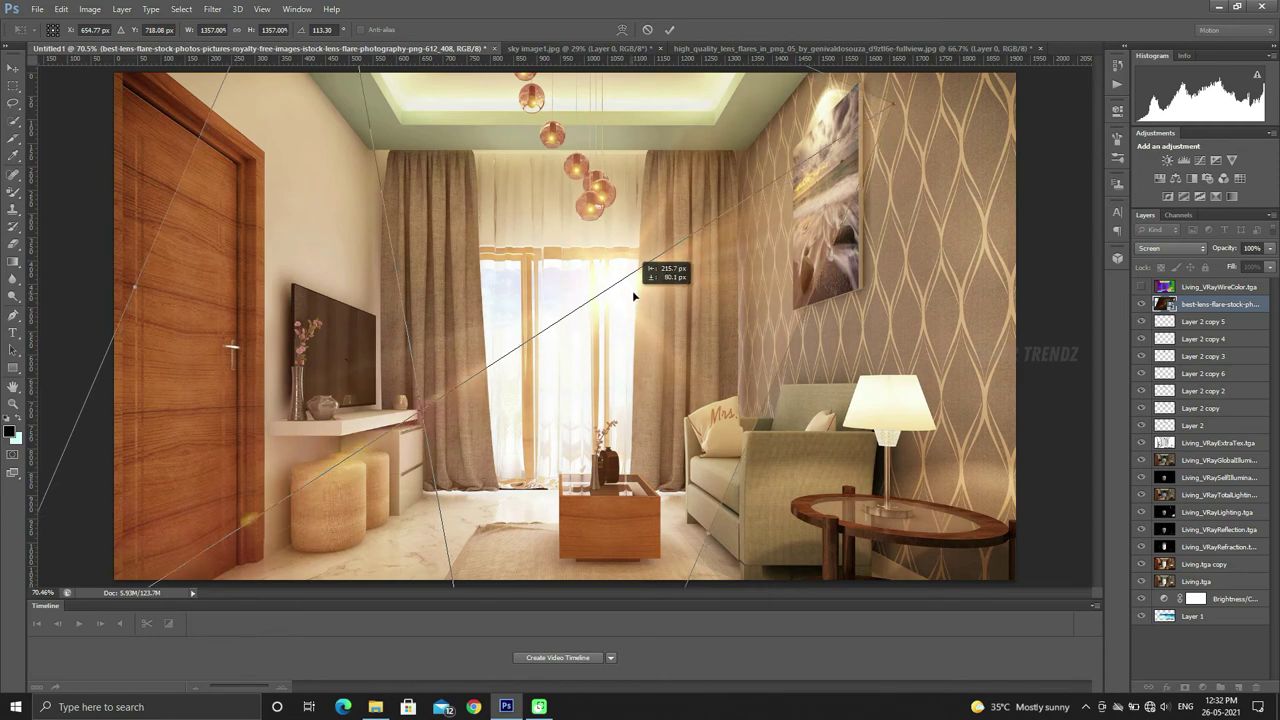
{"action": "mouse_move", "coordinate": [630, 304]}
{"action": "left_mouse_down"}
{"action": "mouse_move", "coordinate": [619, 320]}
{"action": "mouse_move", "coordinate": [632, 333]}
{"action": "left_mouse_up"}
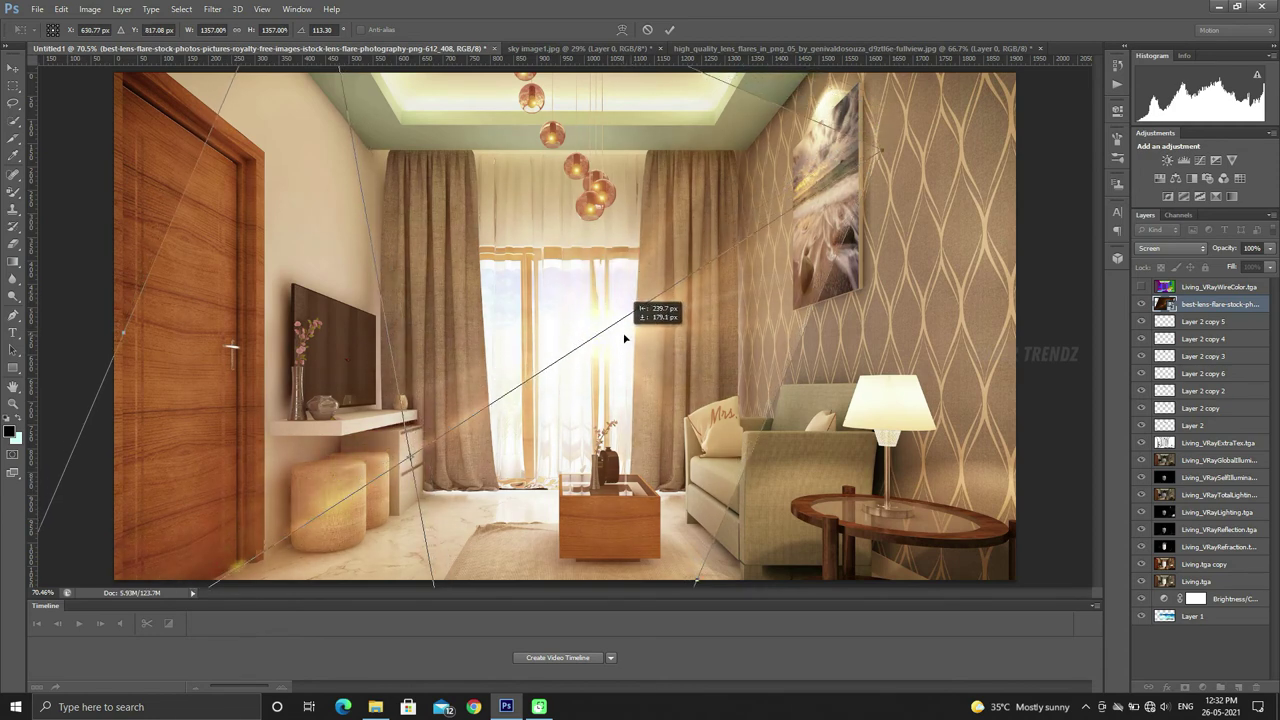
{"action": "left_click_drag", "start_coordinate": [632, 334], "coordinate": [632, 331]}
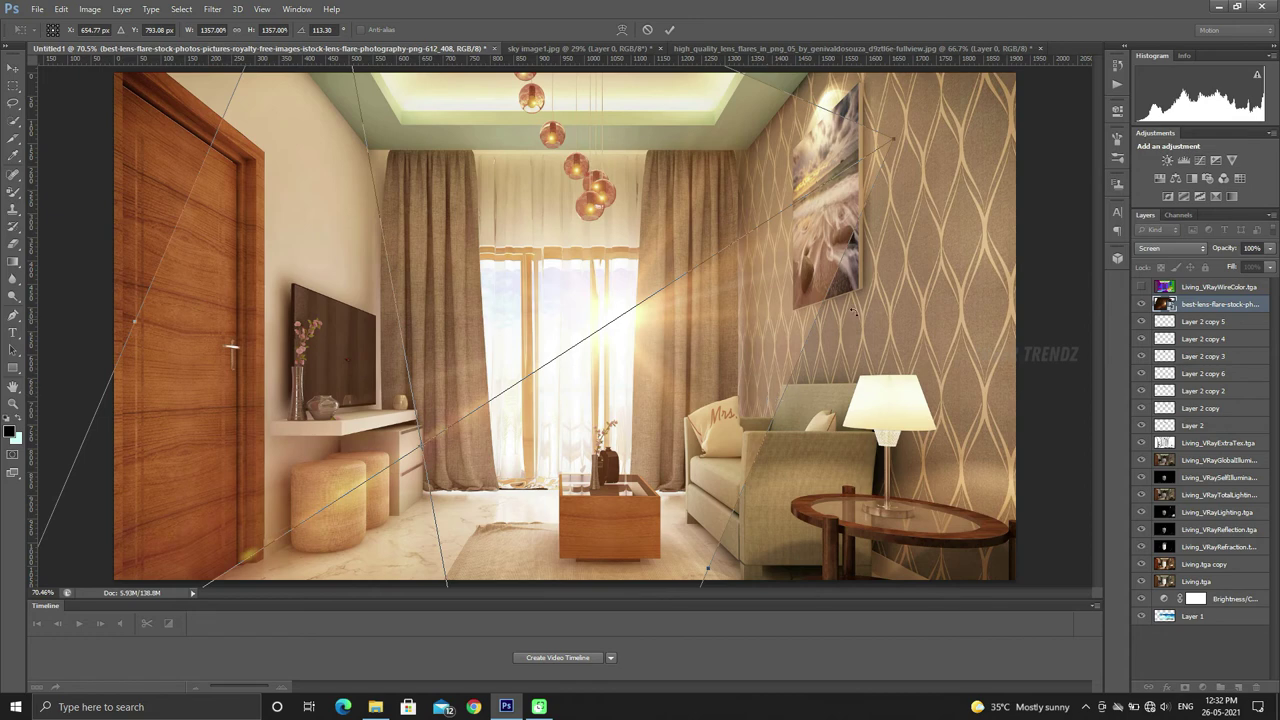
{"action": "left_click", "coordinate": [672, 31]}
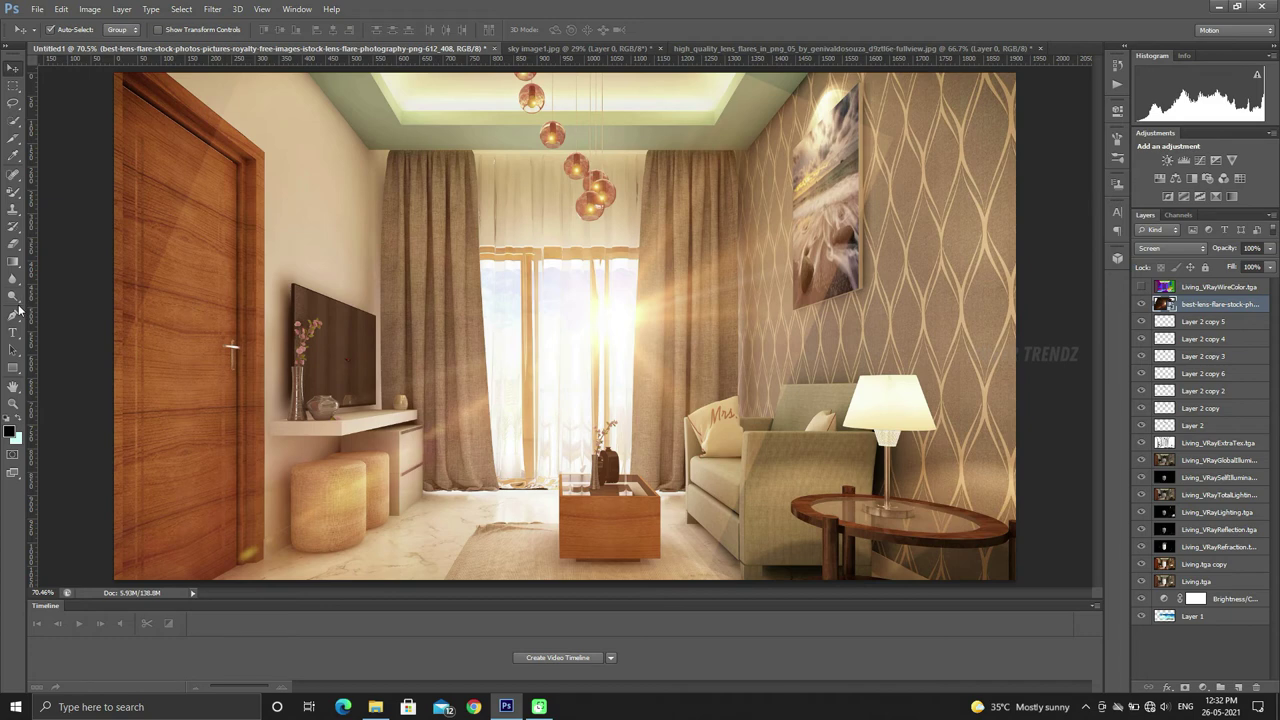
{"action": "left_click", "coordinate": [18, 244]}
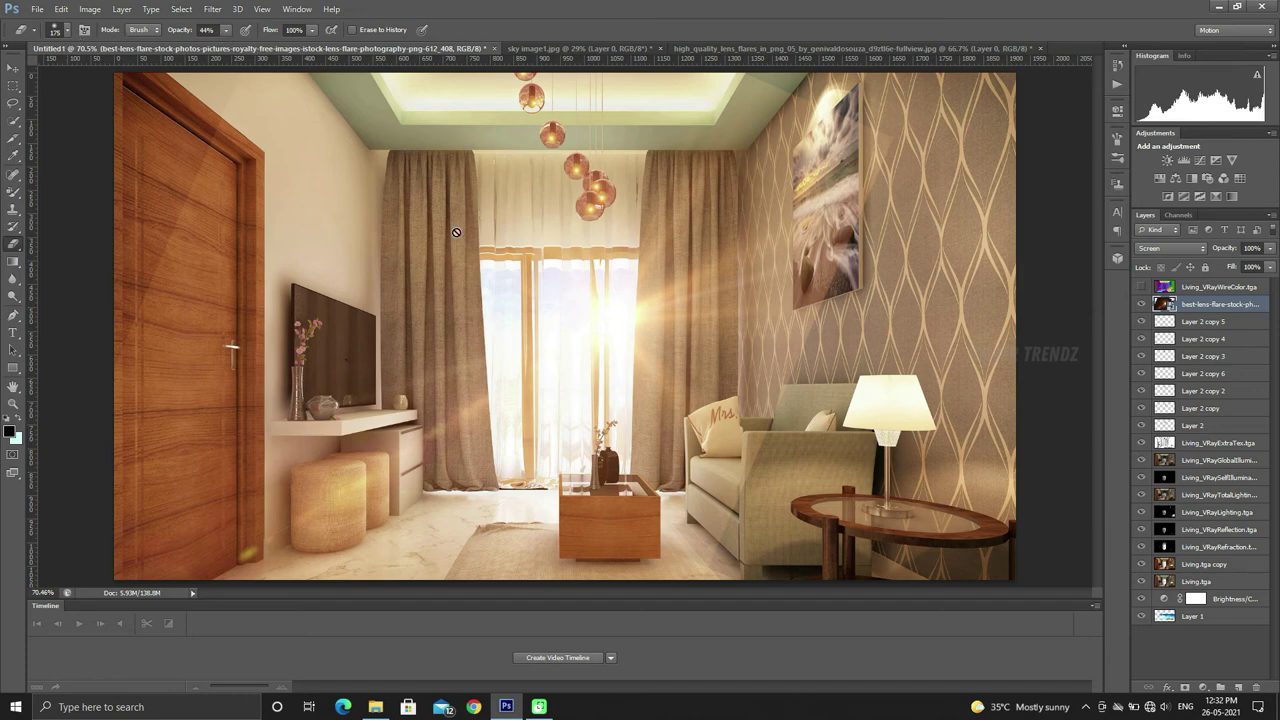
Rasterize the lens-flare layer for erasing and raise the eraser opacity to 74%.
{"action": "left_click", "coordinate": [450, 292]}
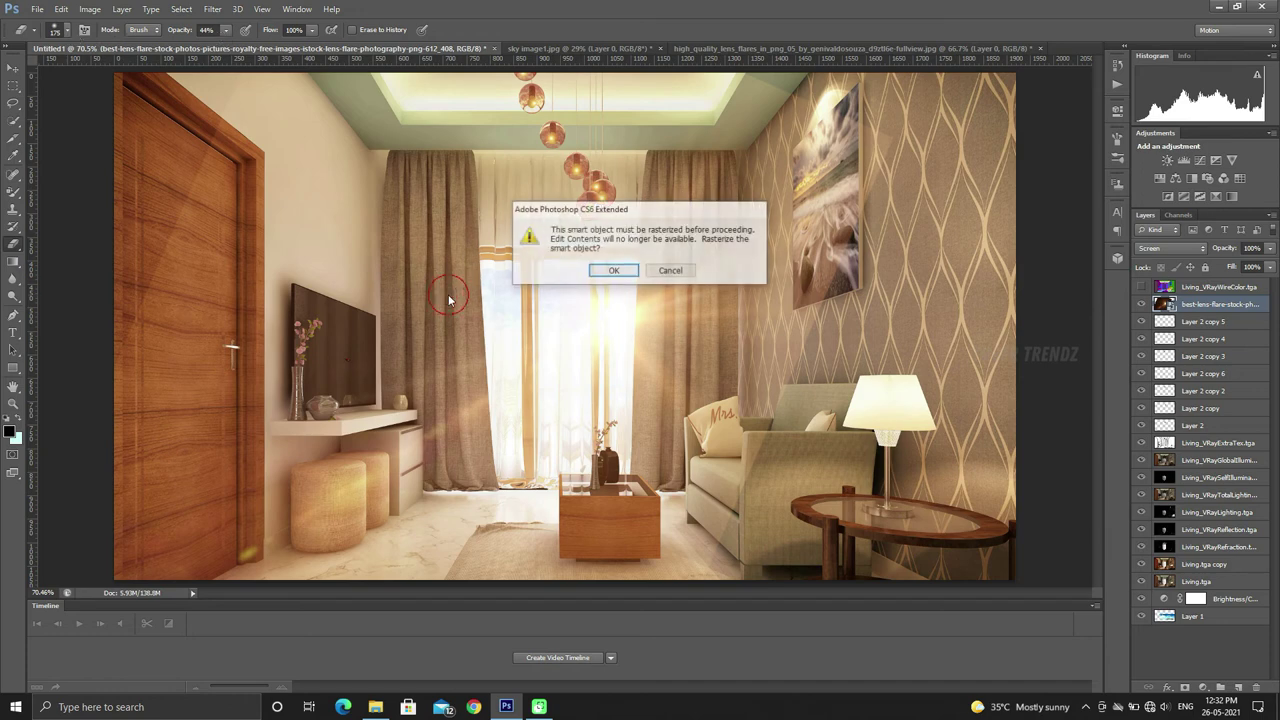
{"action": "left_click", "coordinate": [613, 271]}
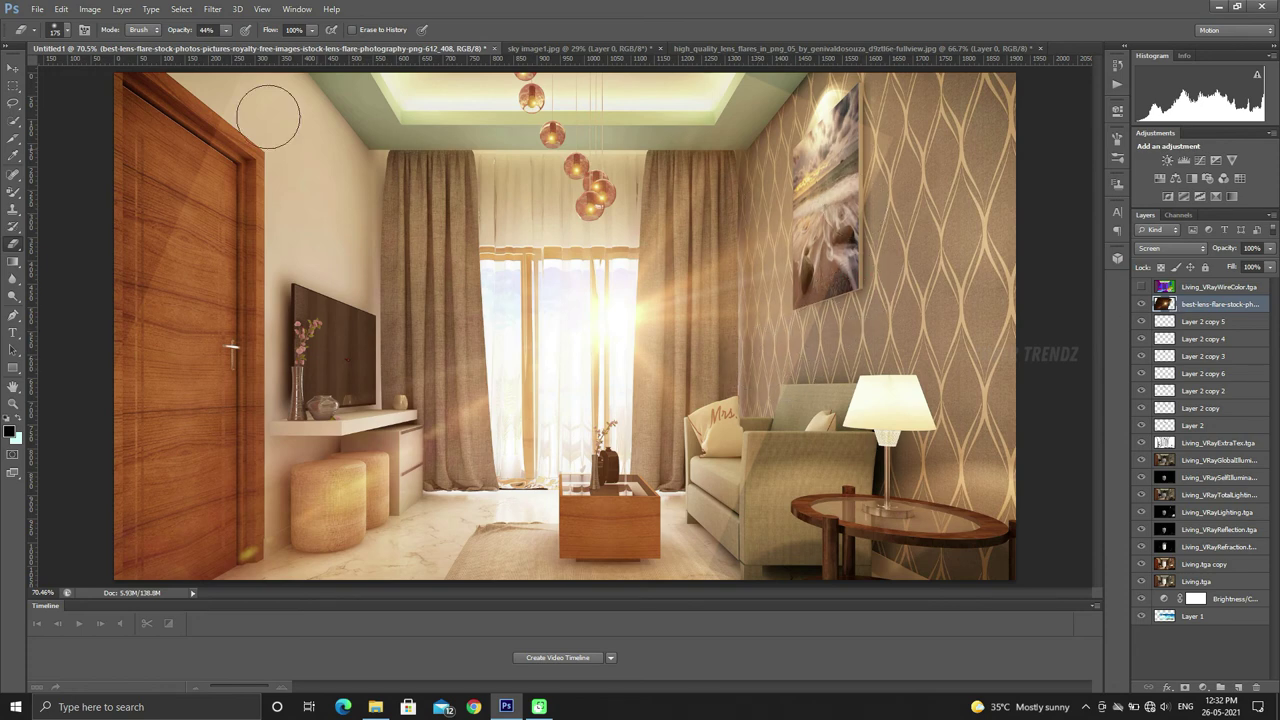
{"action": "left_click", "coordinate": [226, 29]}
{"action": "left_click_drag", "start_coordinate": [238, 42], "coordinate": [244, 45]}
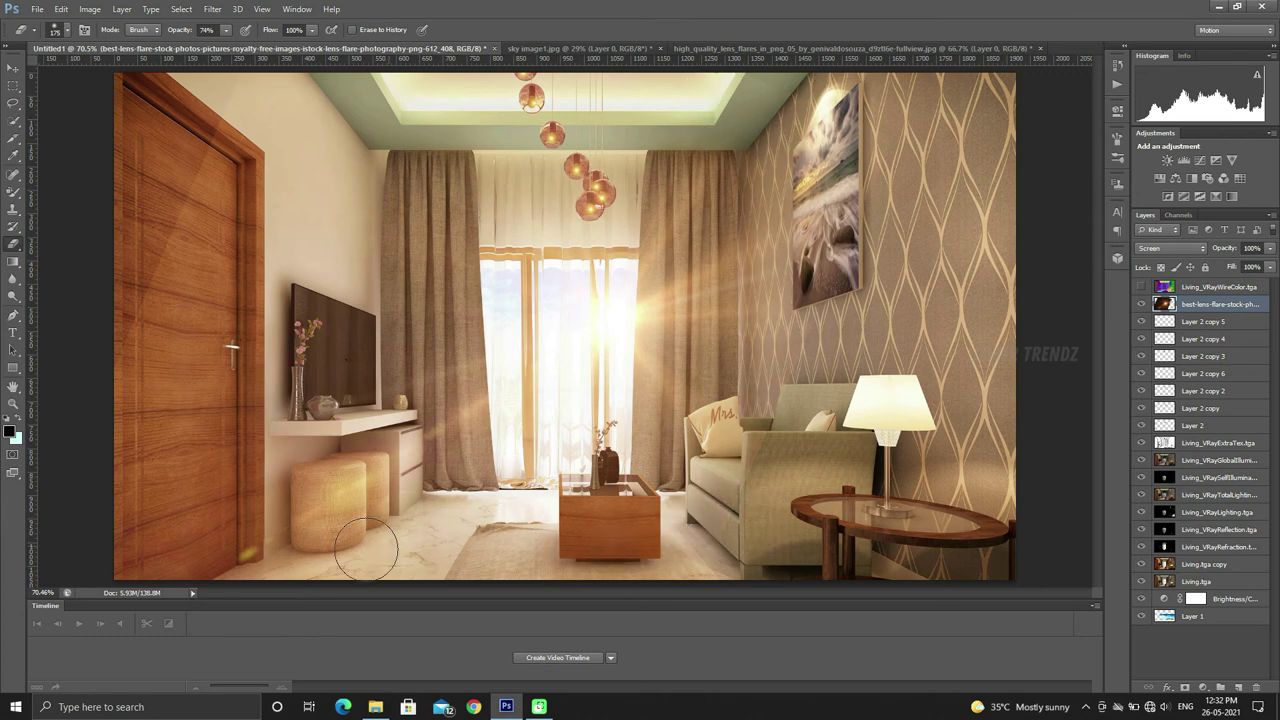
Erase the flare streaks from the wooden door, the curtain tops and the wall.
{"action": "left_click_drag", "start_coordinate": [200, 390], "coordinate": [220, 200]}
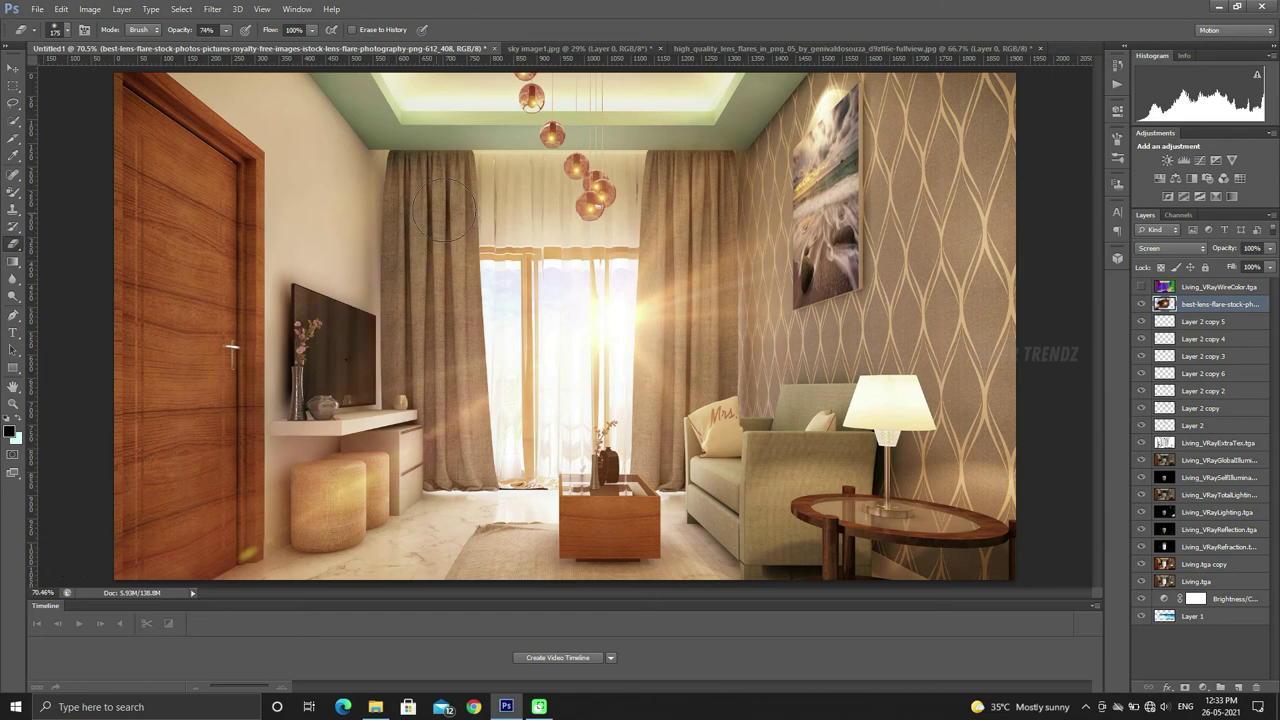
{"action": "mouse_move", "coordinate": [435, 165]}
{"action": "left_mouse_down"}
{"action": "mouse_move", "coordinate": [750, 183]}
{"action": "mouse_move", "coordinate": [885, 245]}
{"action": "mouse_move", "coordinate": [895, 270]}
{"action": "left_mouse_up"}
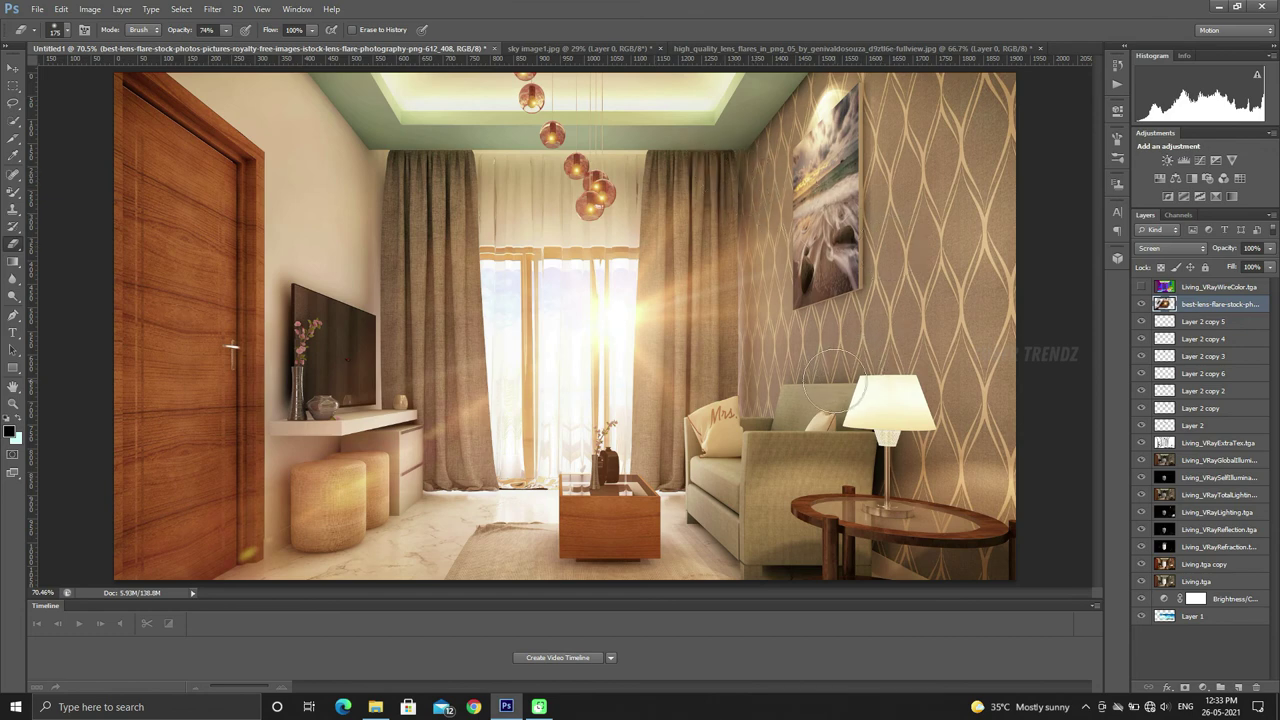
{"action": "mouse_move", "coordinate": [835, 378]}
{"action": "left_mouse_down"}
{"action": "mouse_move", "coordinate": [790, 238]}
{"action": "mouse_move", "coordinate": [838, 330]}
{"action": "mouse_move", "coordinate": [833, 424]}
{"action": "left_mouse_up"}
{"action": "left_click", "coordinate": [13, 67]}
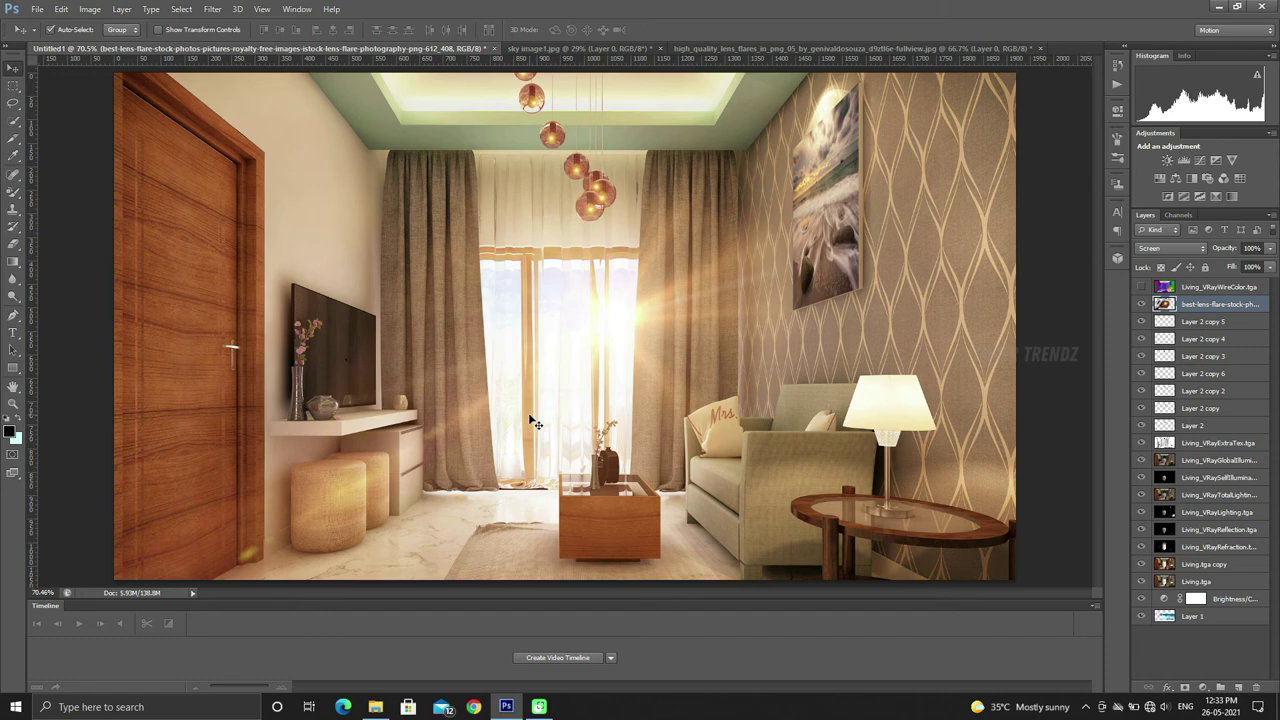
{"action": "key", "text": "space"}
{"action": "right_click", "coordinate": [530, 422]}
Merge every layer from best-lens-flare down to Layer 1 into one best-lens-flare layer.
{"action": "left_click", "coordinate": [1212, 617], "text": "shift"}
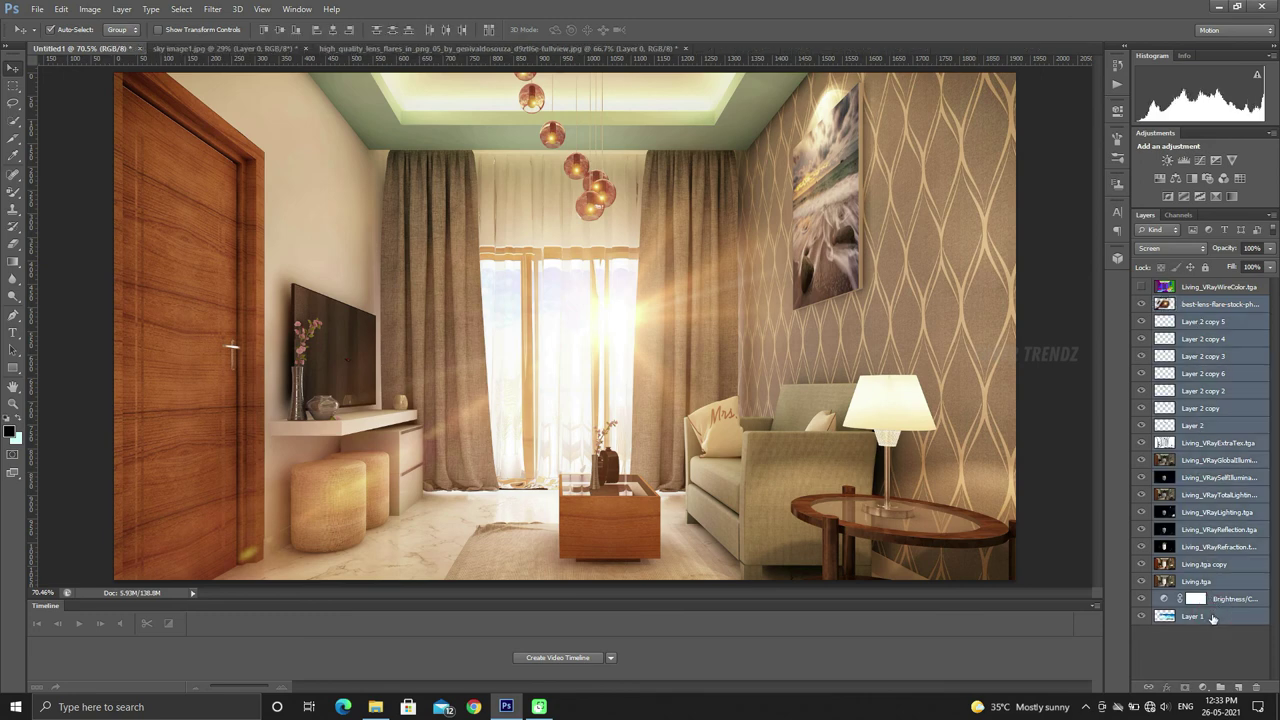
{"action": "right_click", "coordinate": [1212, 616]}
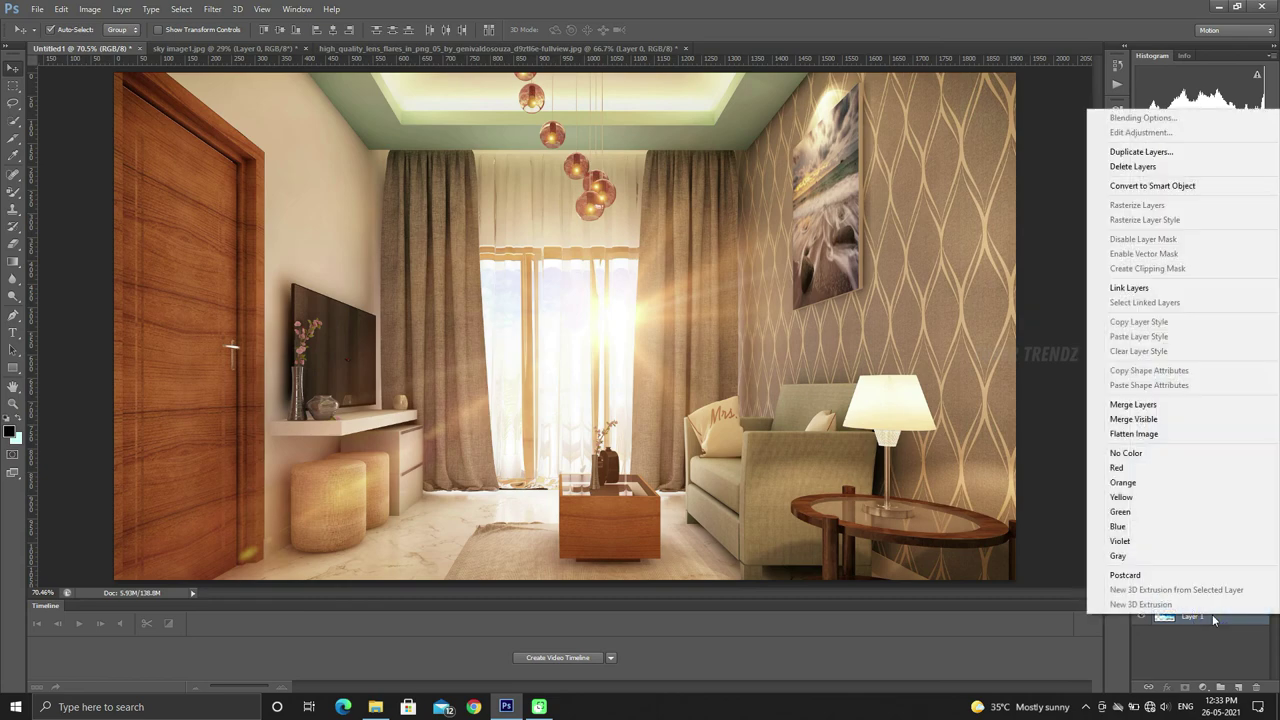
{"action": "left_click", "coordinate": [1180, 406]}
{"action": "left_click", "coordinate": [1235, 454]}
{"action": "left_click", "coordinate": [1140, 305]}
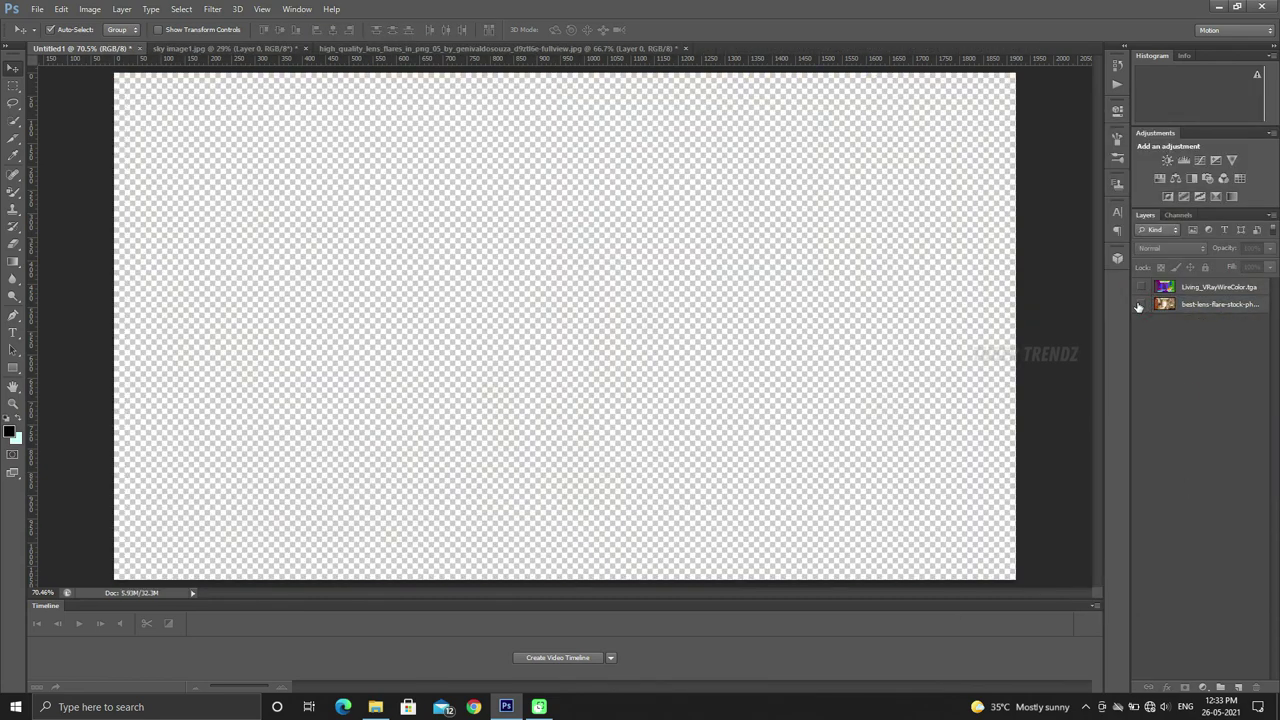
{"action": "left_click", "coordinate": [1193, 310]}
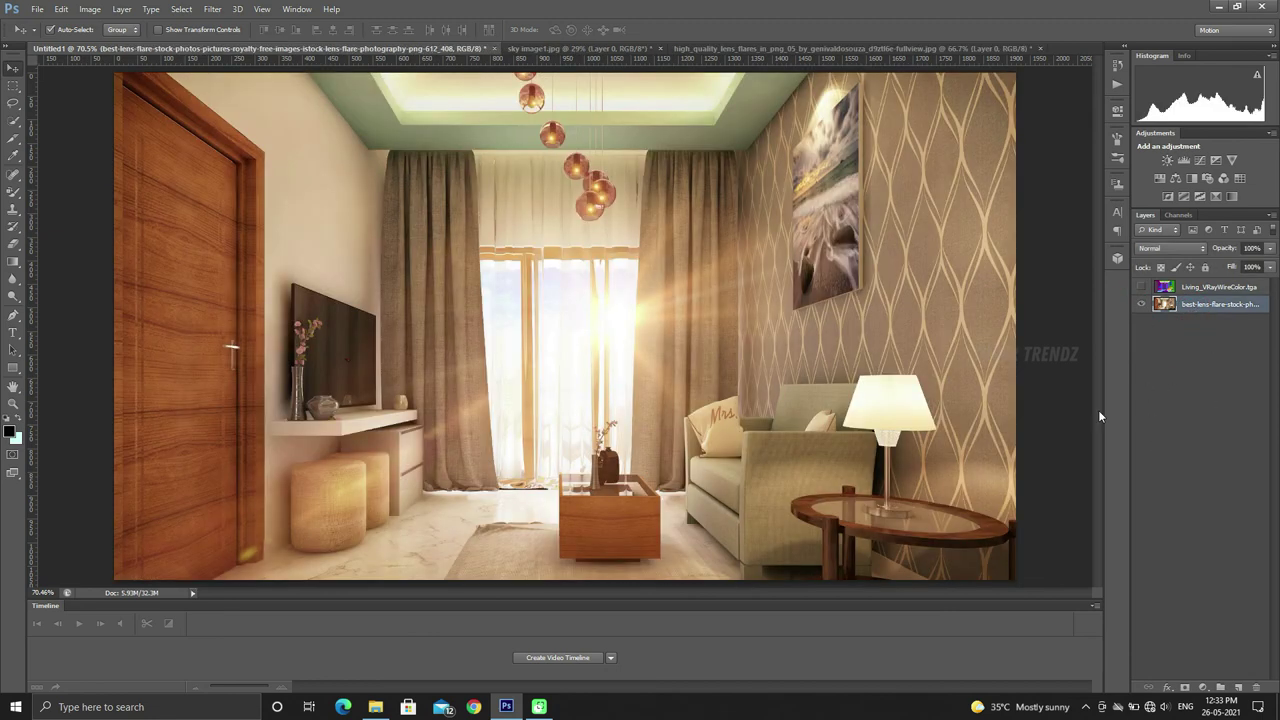
{"action": "left_click", "coordinate": [37, 9]}
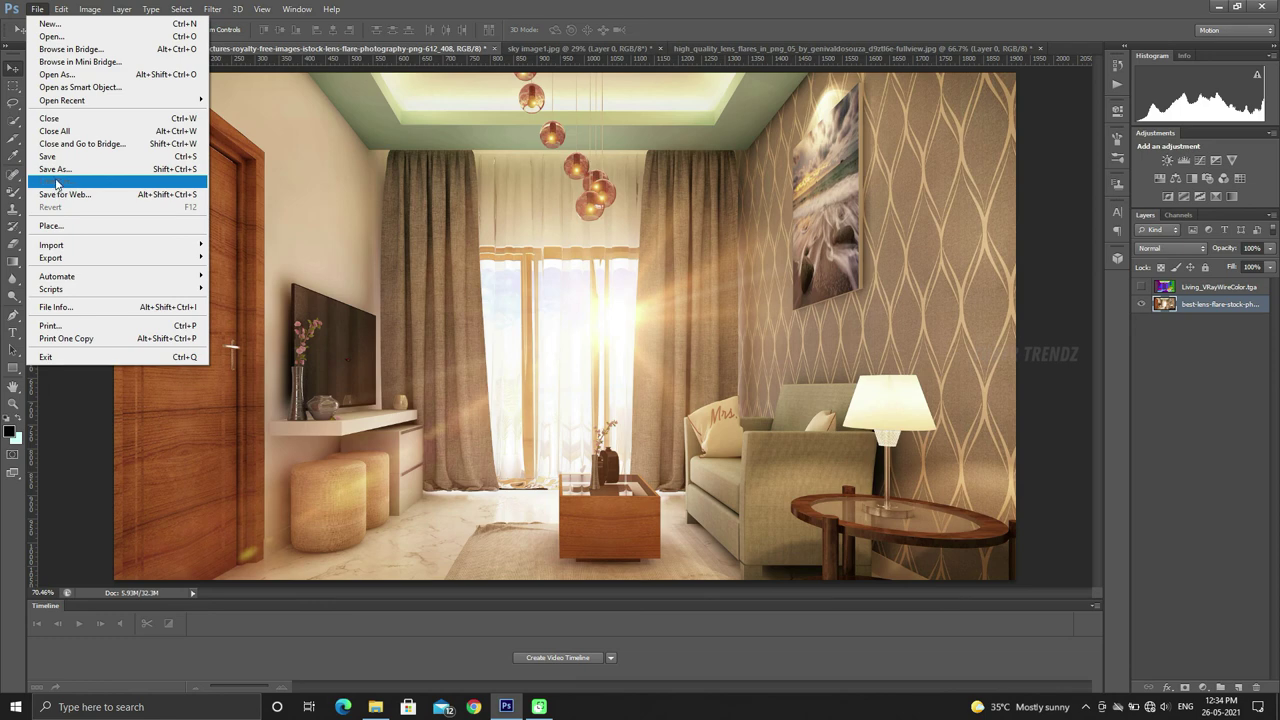
Save a JPEG copy named 'living room', accepting the default JPEG quality options.
{"action": "left_click", "coordinate": [55, 169]}
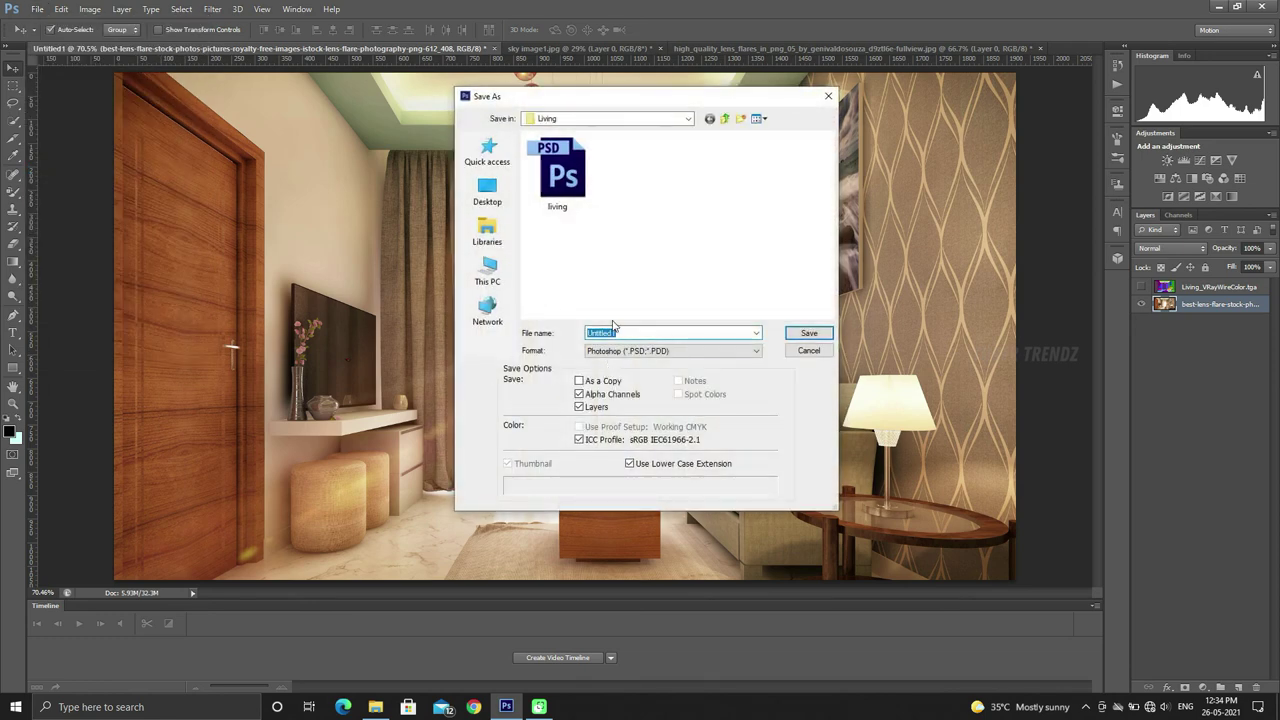
{"action": "left_click", "coordinate": [628, 351]}
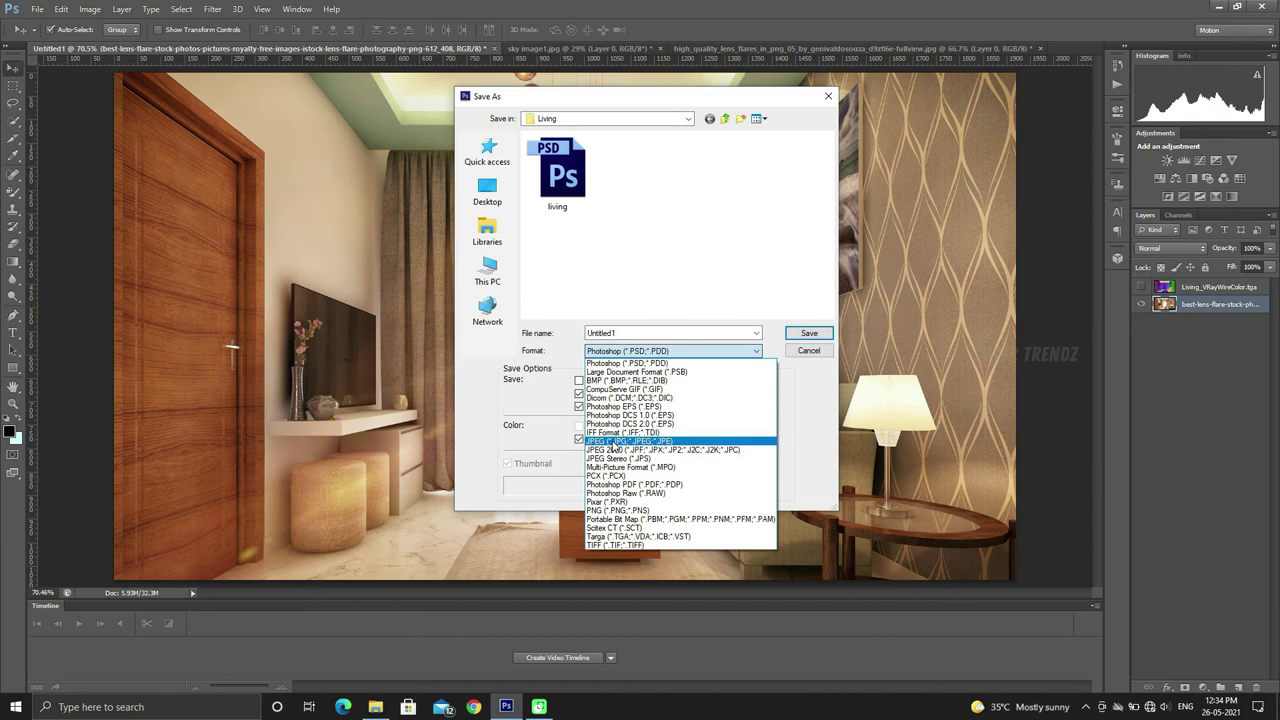
{"action": "left_click", "coordinate": [612, 441]}
{"action": "double_click", "coordinate": [640, 333]}
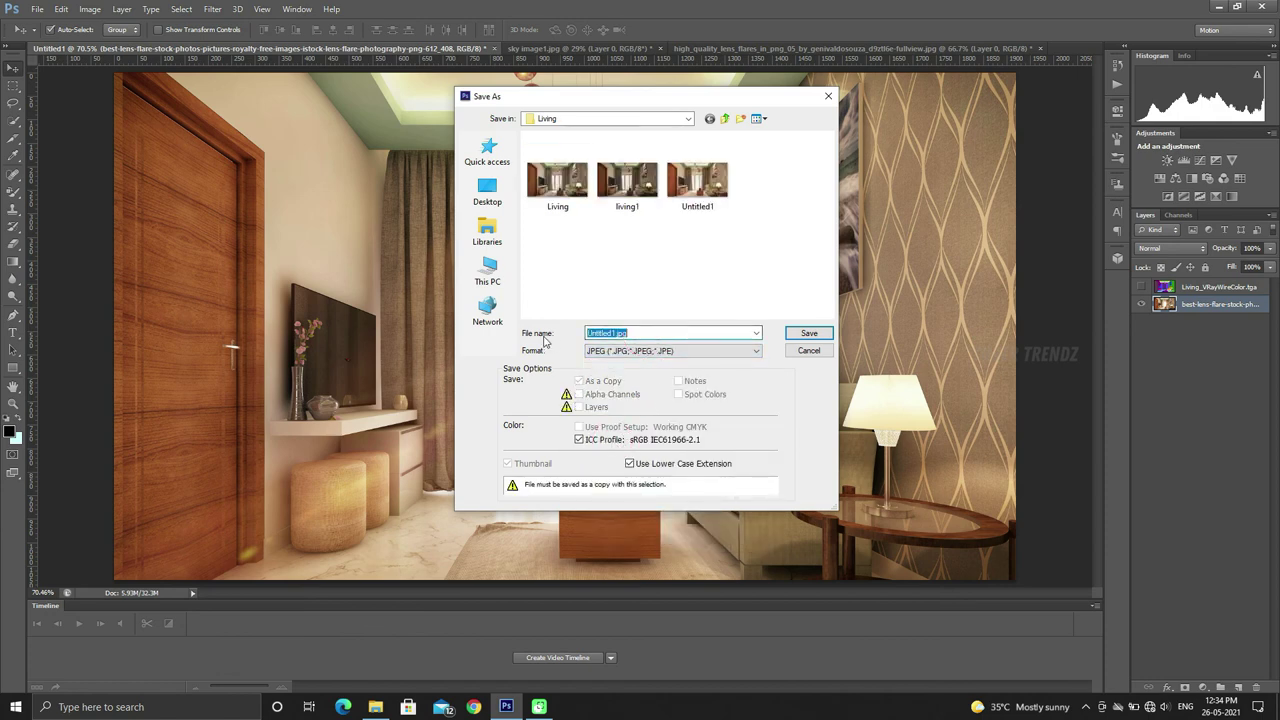
{"action": "type", "text": "lo"}
{"action": "key", "text": "BackSpace"}
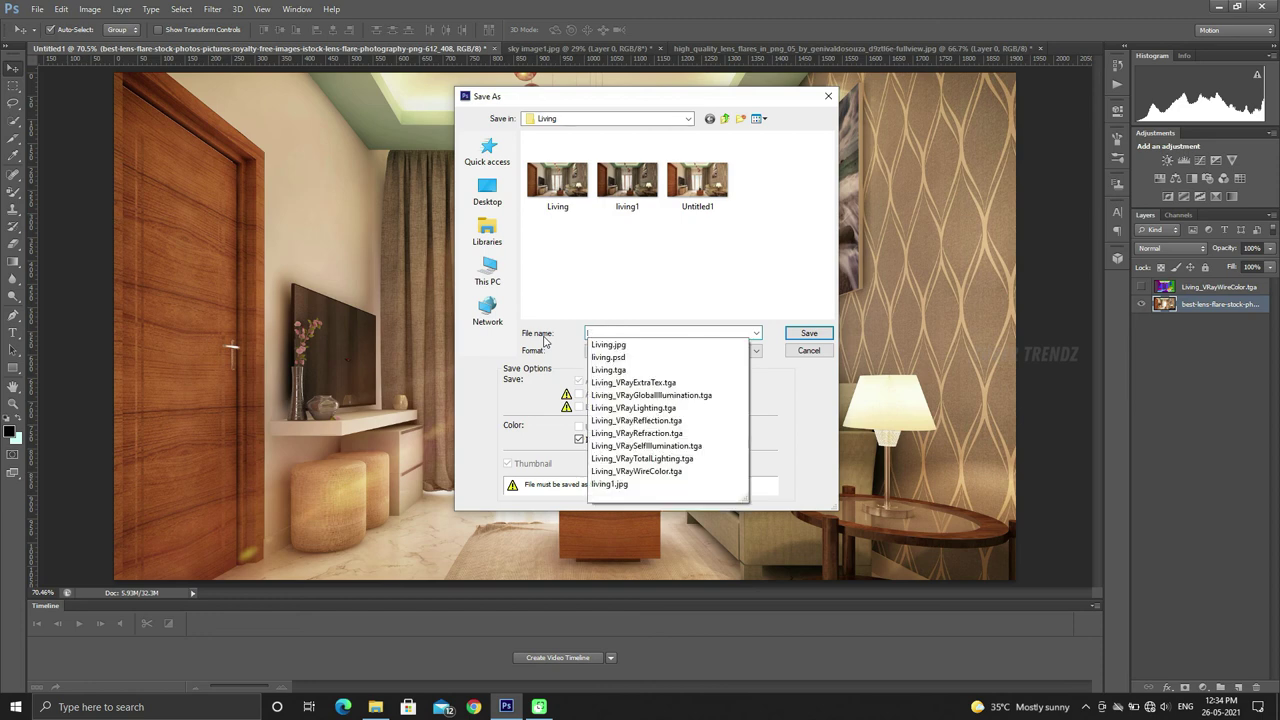
{"action": "type", "text": "l"}
{"action": "type", "text": " room"}
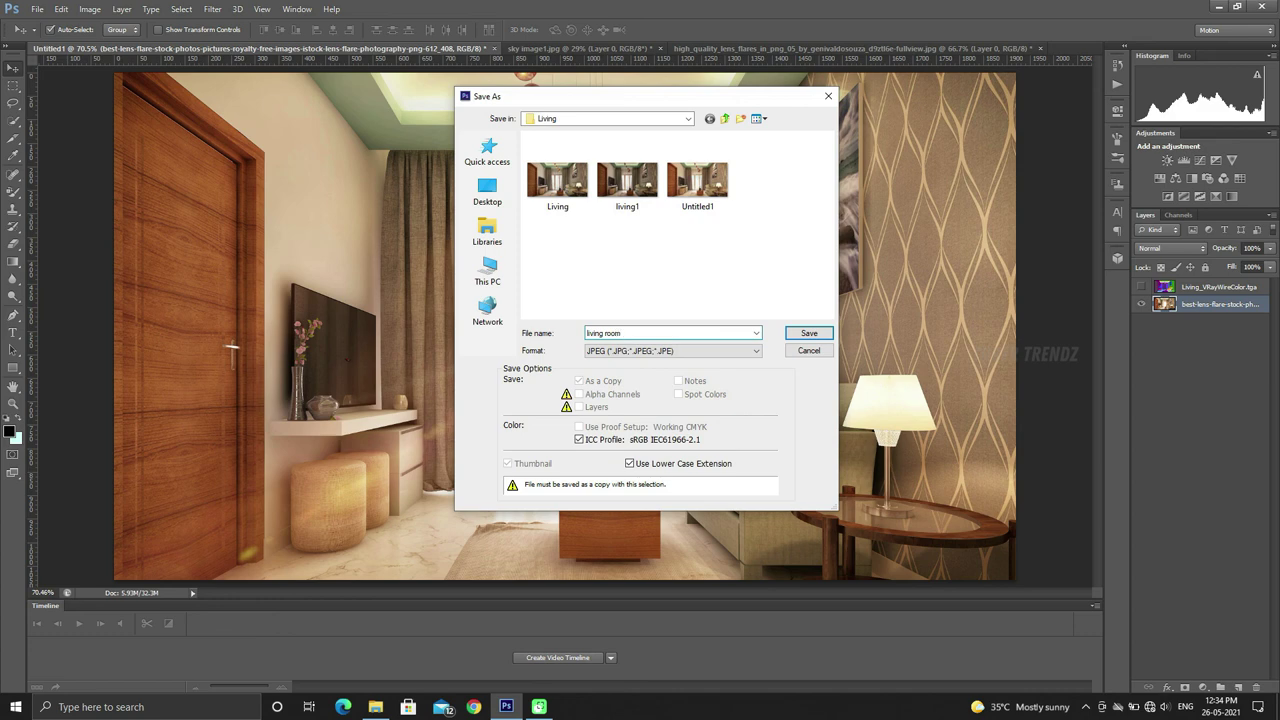
{"action": "left_click", "coordinate": [809, 335]}
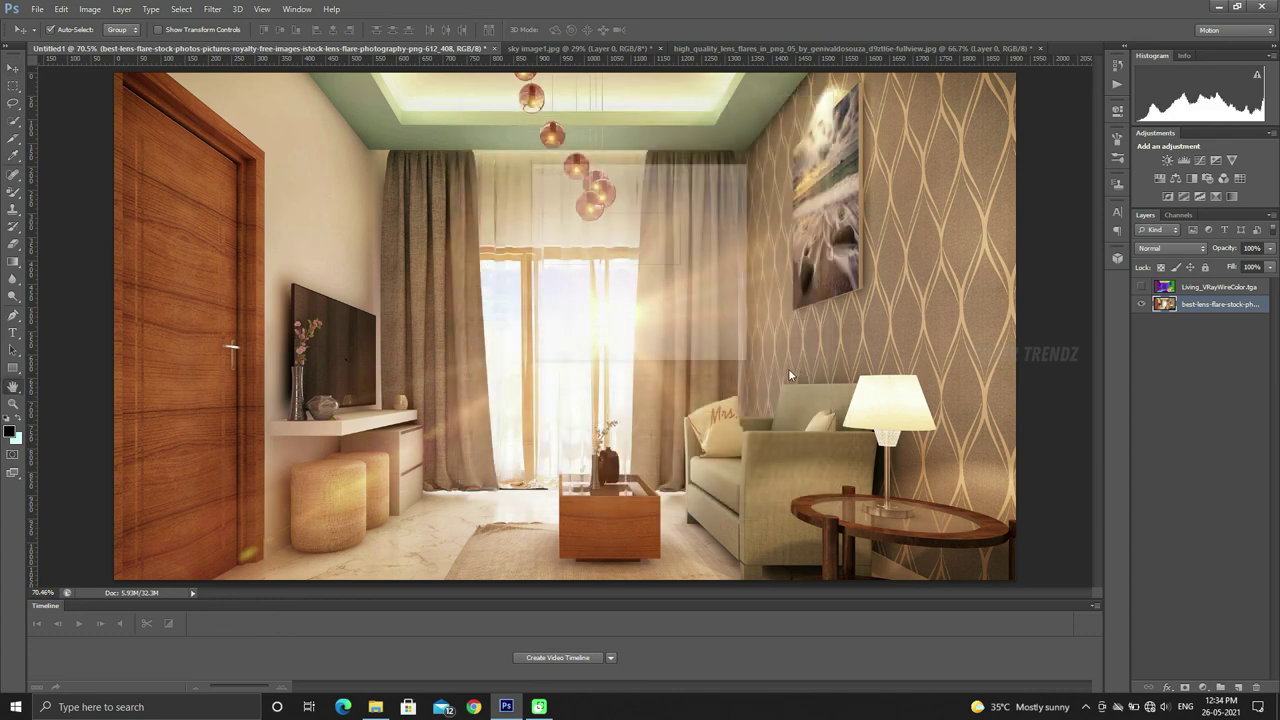
{"action": "left_click", "coordinate": [708, 196]}
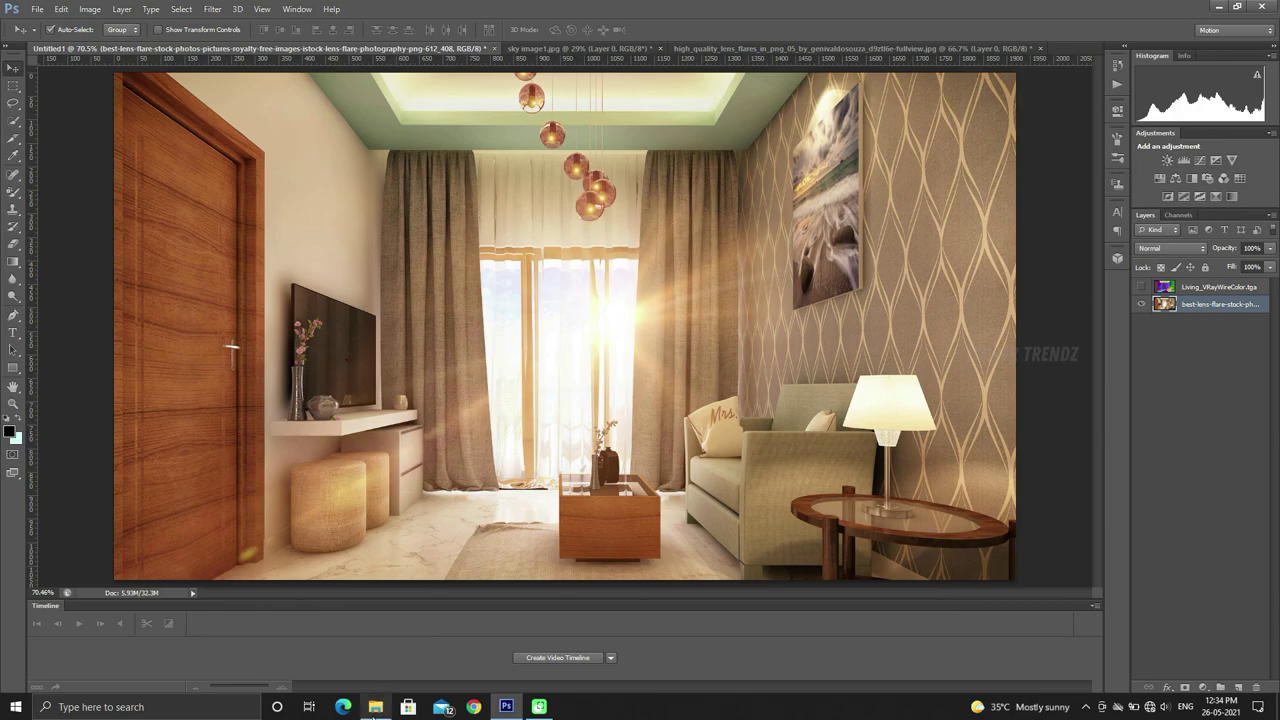
{"action": "left_click", "coordinate": [375, 707]}
{"action": "left_click", "coordinate": [410, 517]}
Open Render output > Living and select the 1920 × 1080 living room JPG to check its details.
{"action": "double_click", "coordinate": [226, 160]}
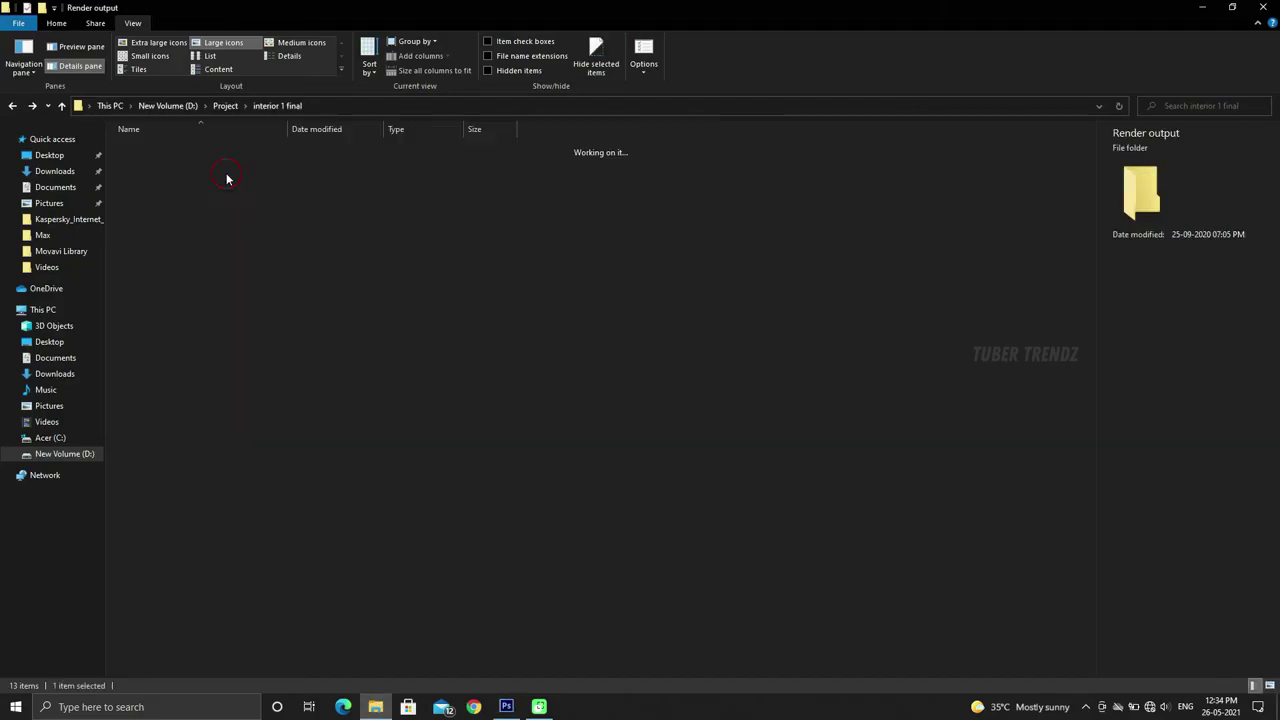
{"action": "left_click", "coordinate": [181, 162]}
{"action": "double_click", "coordinate": [181, 162]}
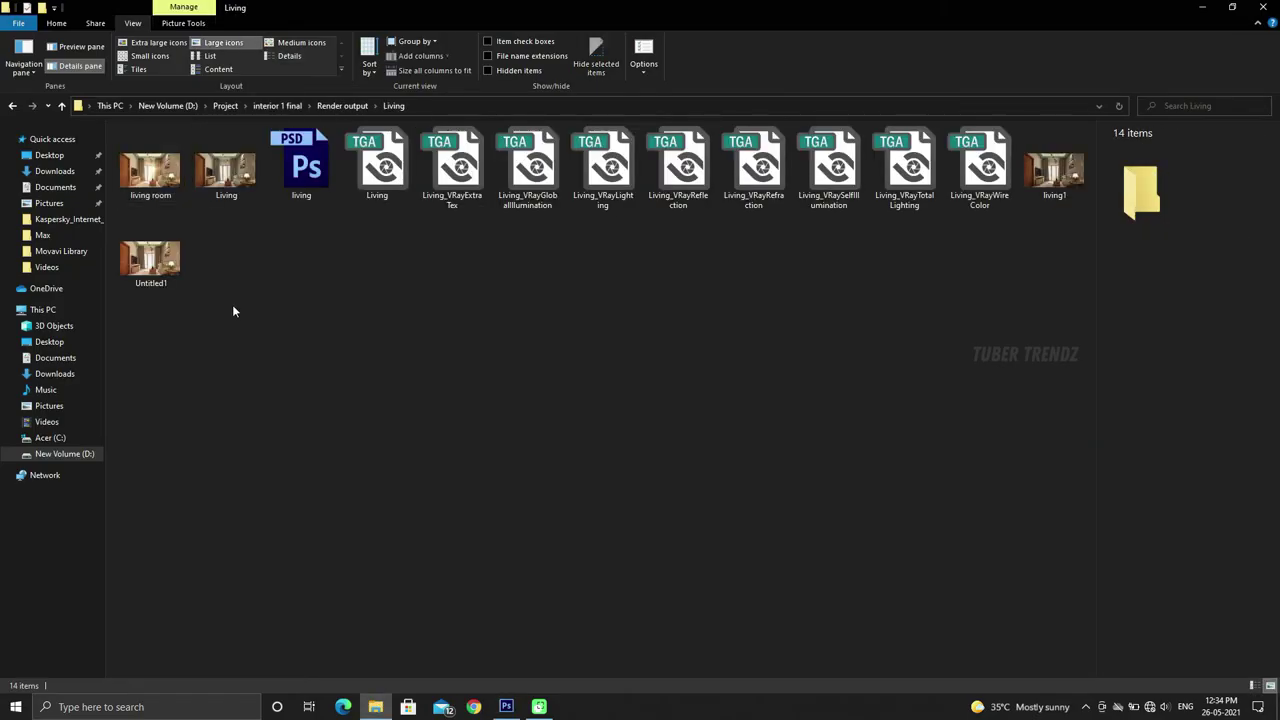
{"action": "left_click", "coordinate": [150, 168]}
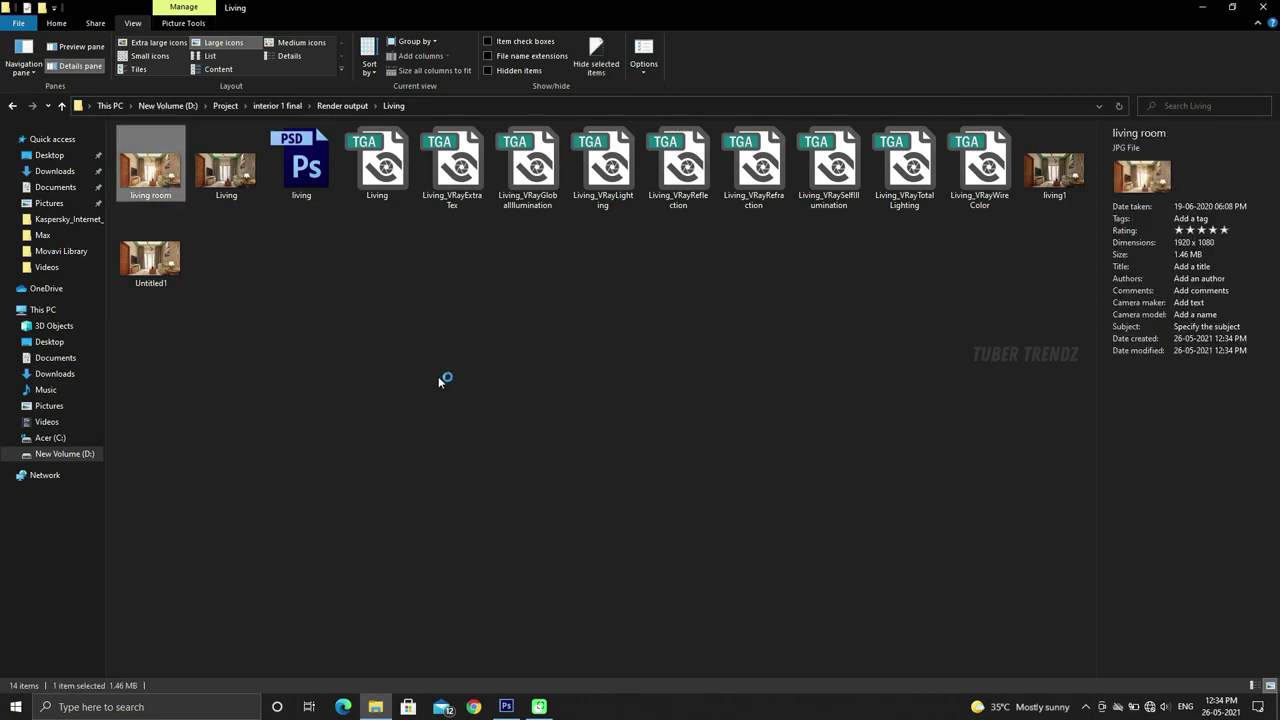